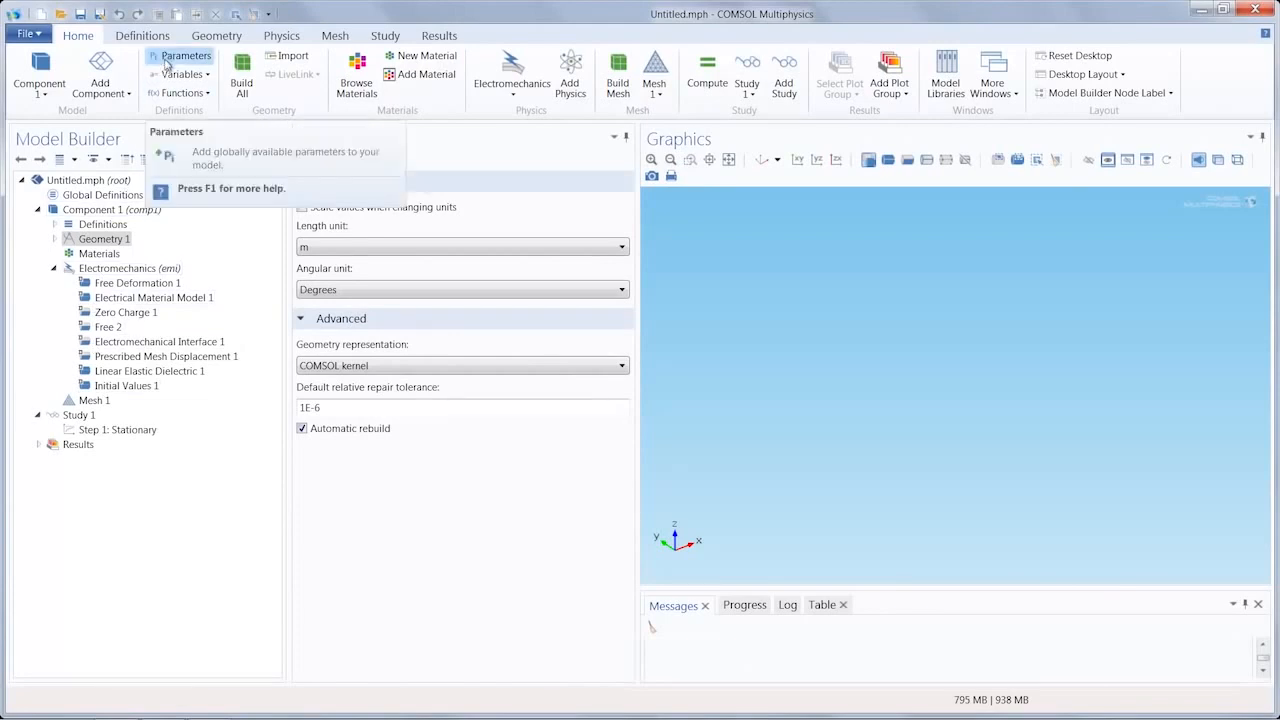
# Step: Load the global parameters from the file capacitive_pressure_sensor_parameters.txt
pyautogui.click(166, 62)
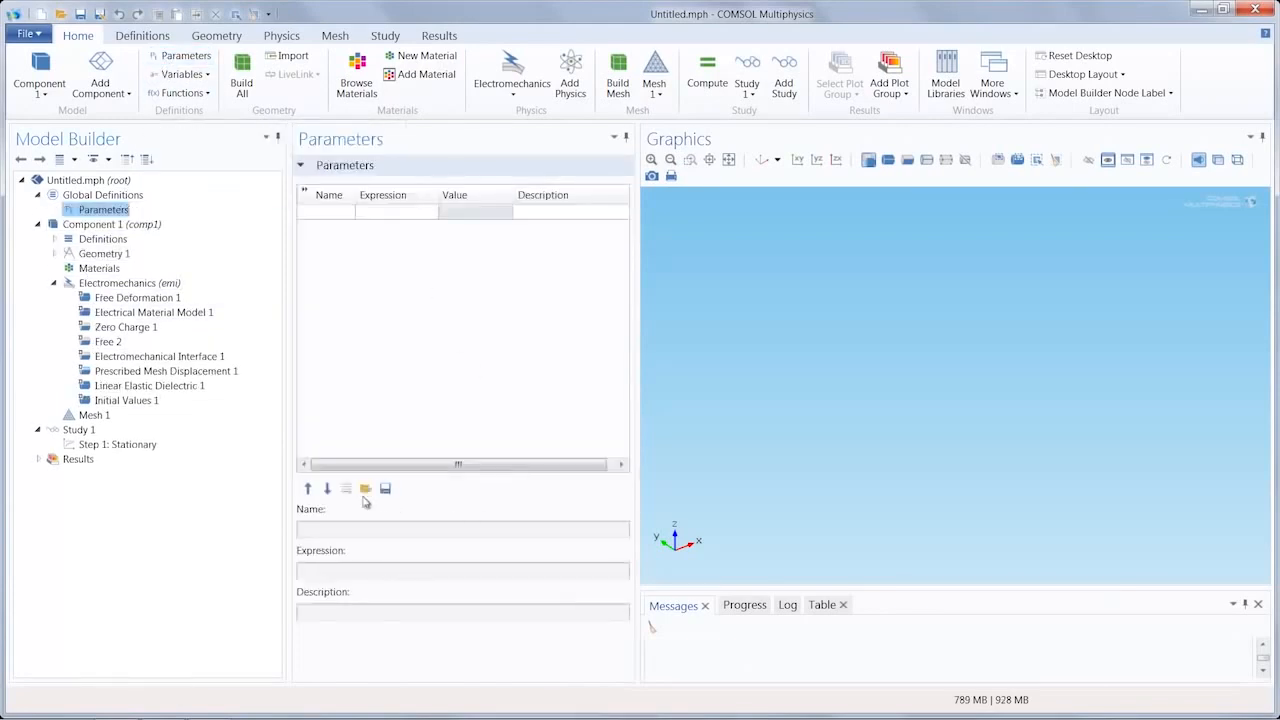
pyautogui.click(365, 489)
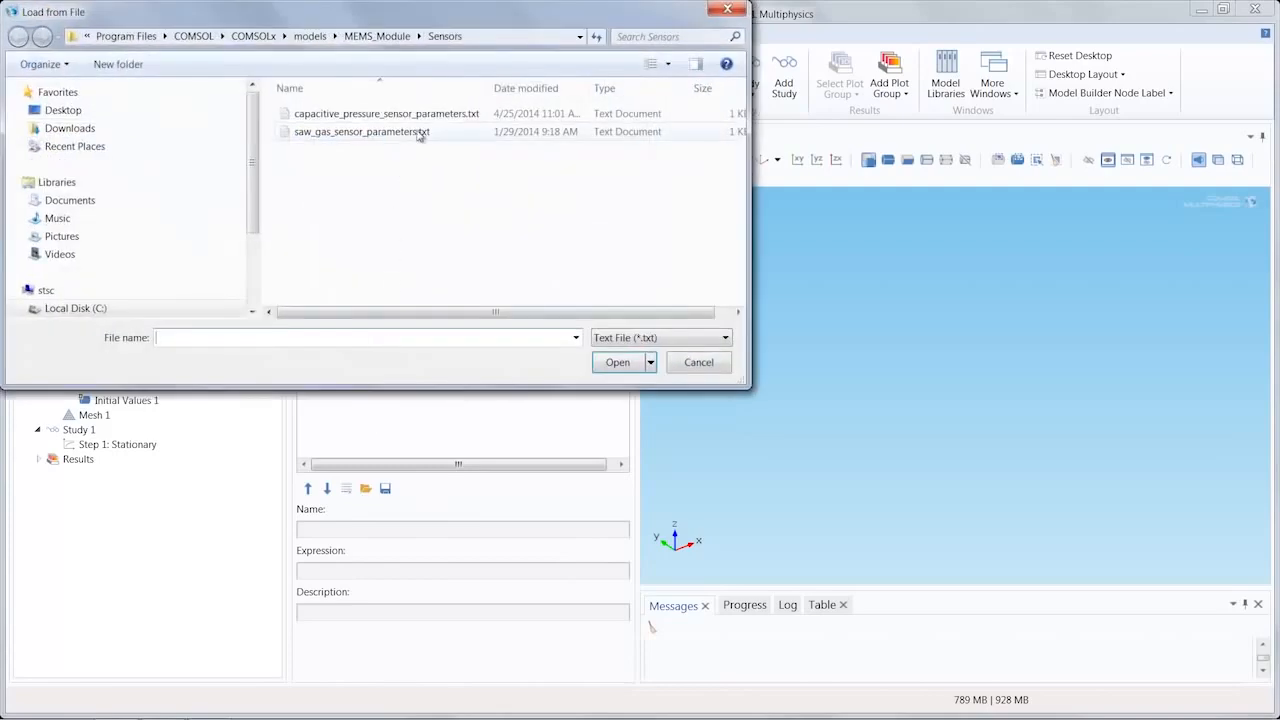
pyautogui.doubleClick(425, 114)
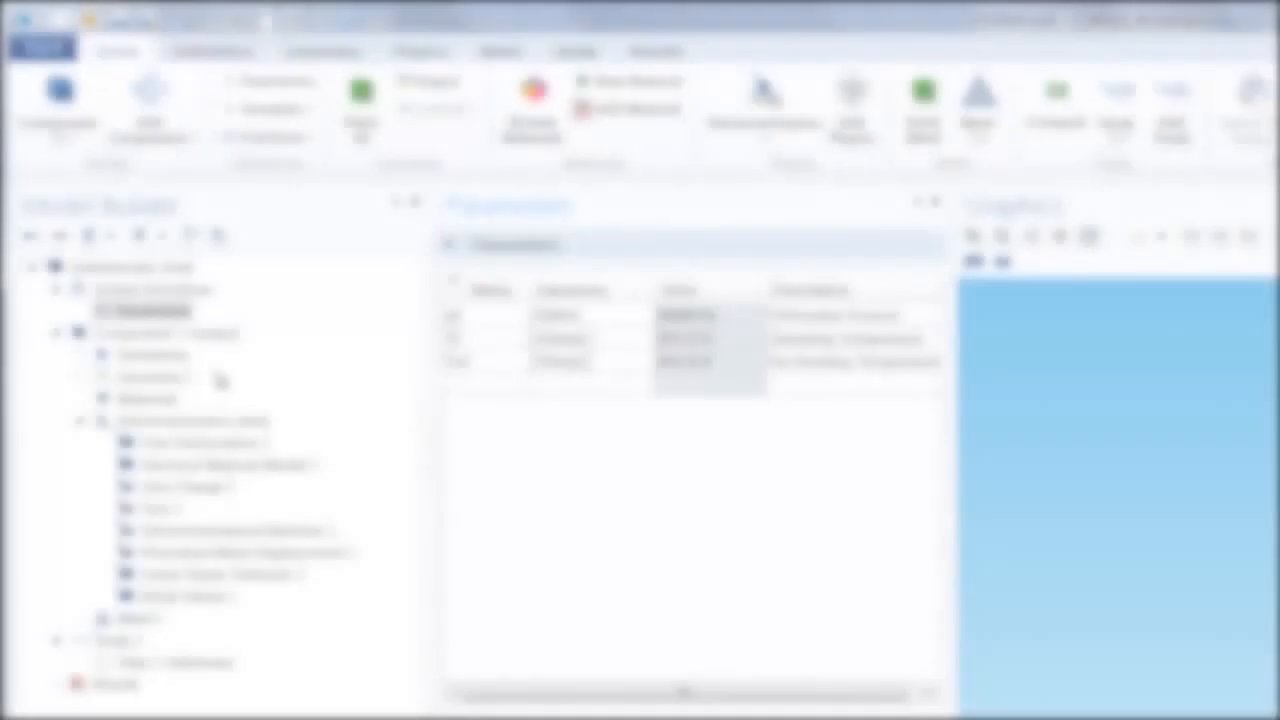
# Step: Import the geometry file capacitive_pressure_sensor.mphbin into Geometry 1 and inspect the imported solid from another angle
pyautogui.click(160, 380)
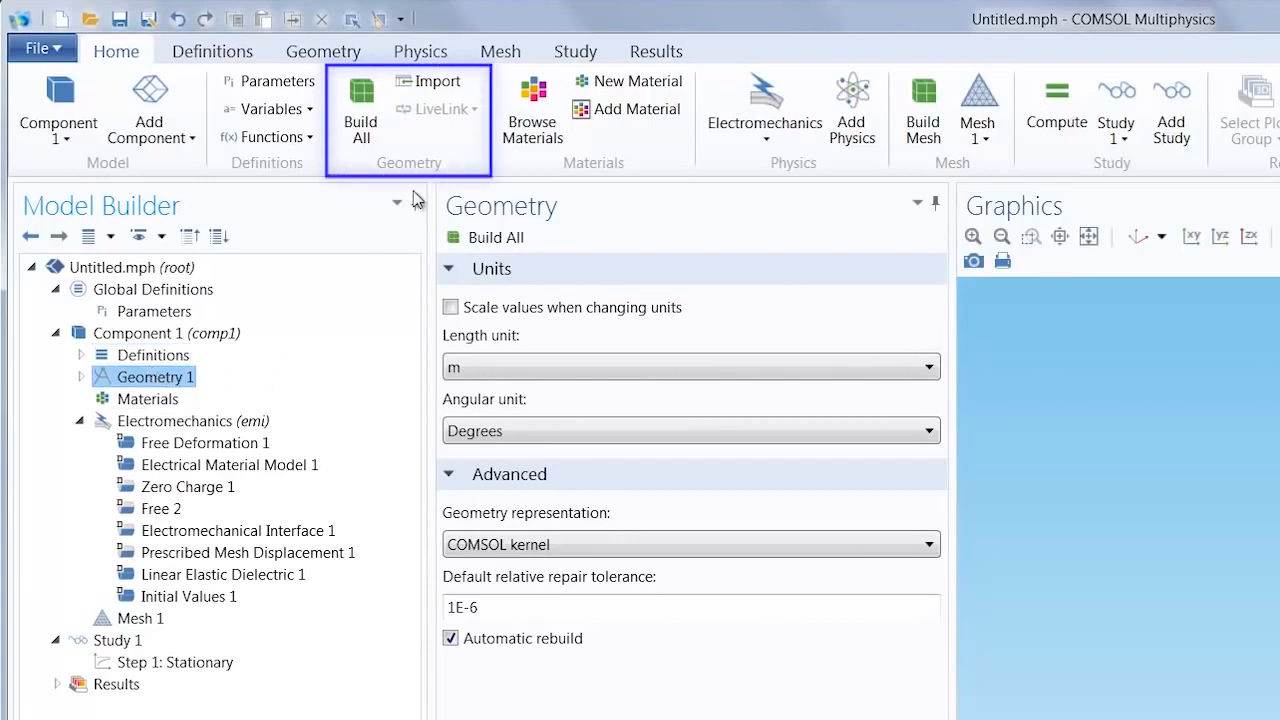
pyautogui.click(450, 82)
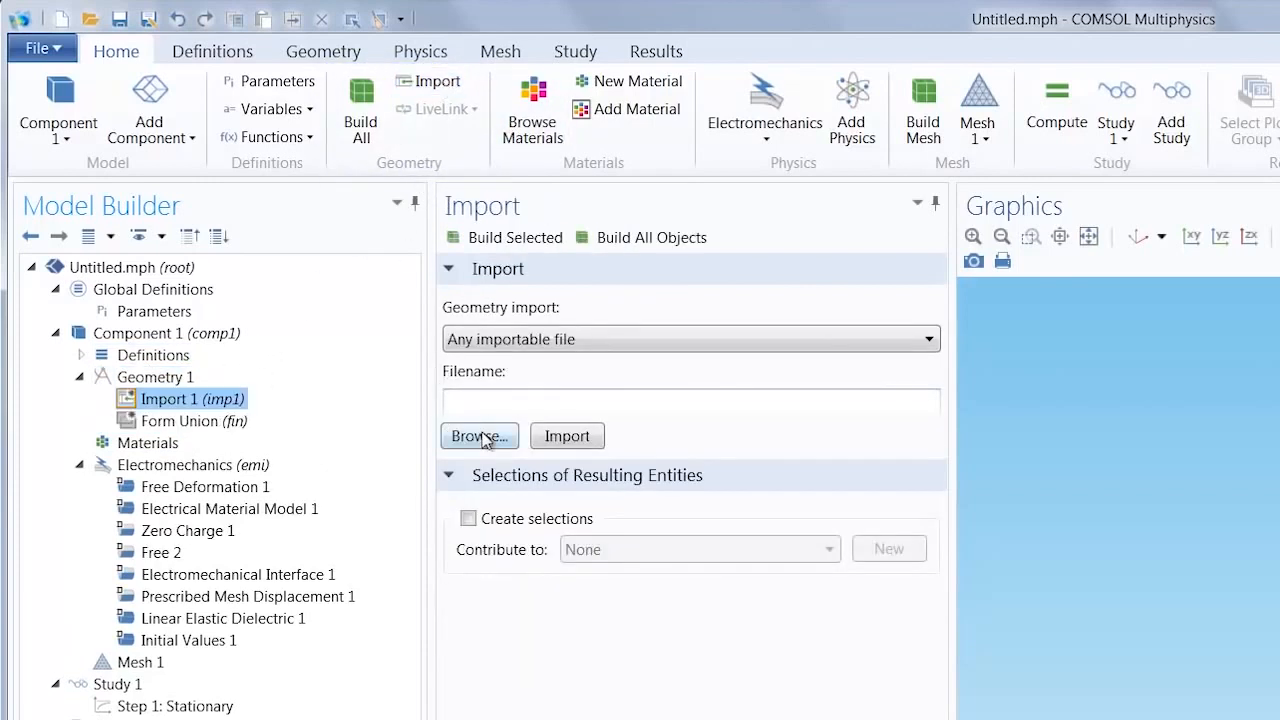
pyautogui.click(484, 435)
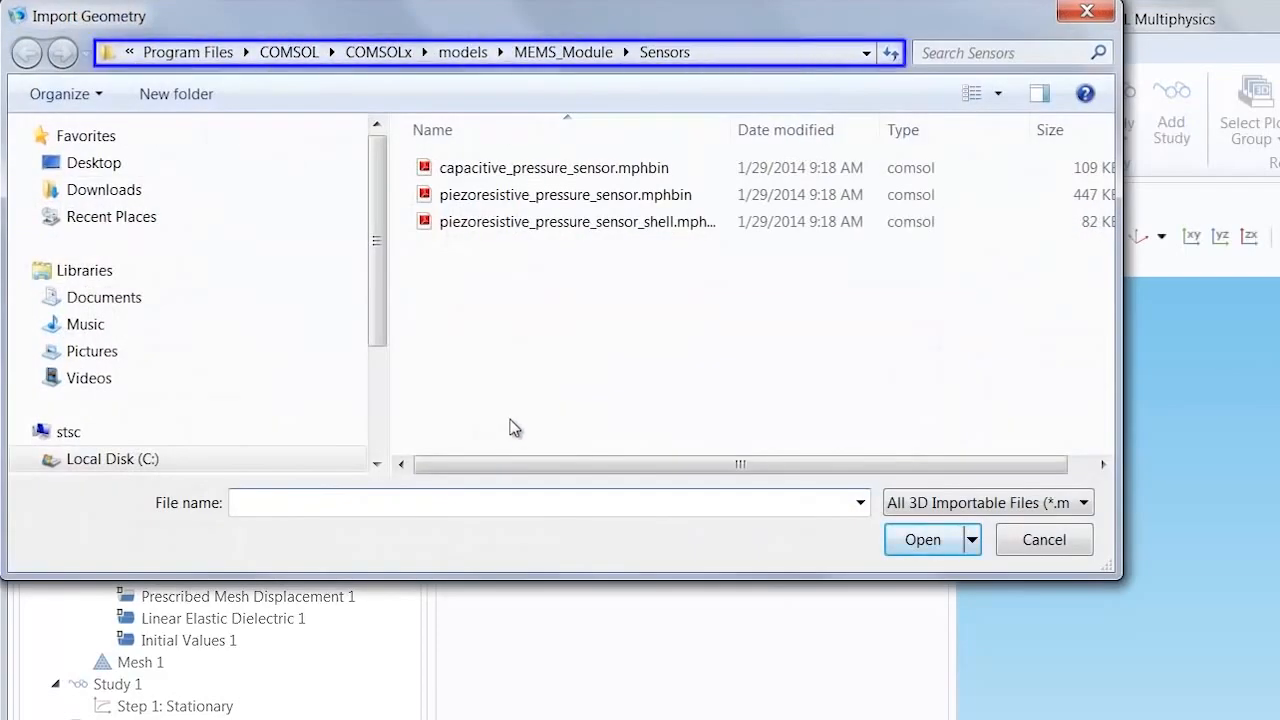
pyautogui.click(584, 172)
pyautogui.doubleClick(584, 170)
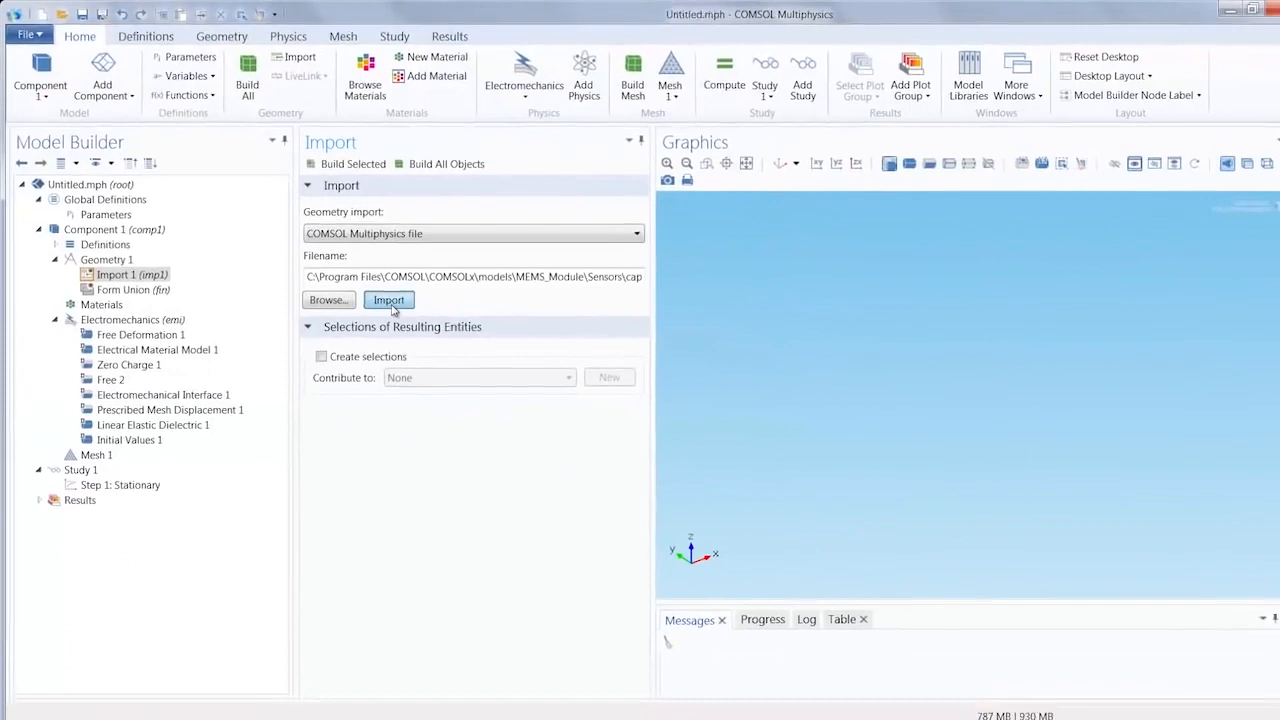
pyautogui.click(389, 301)
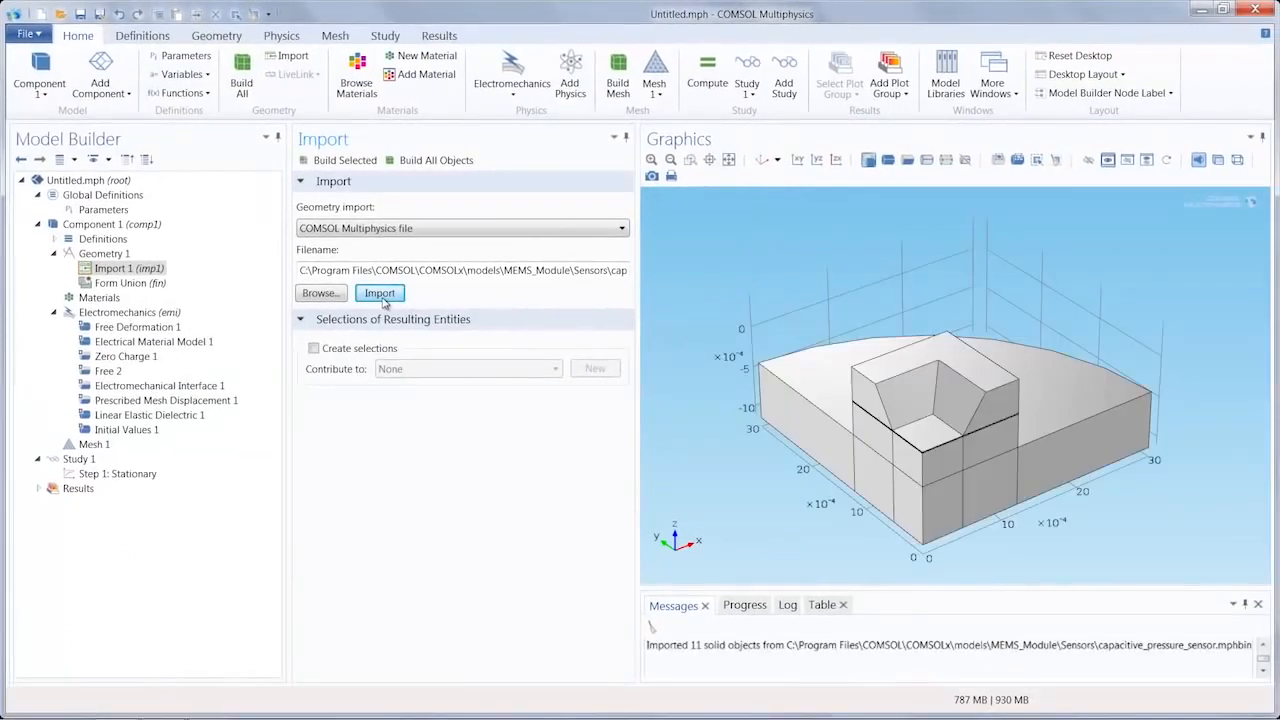
pyautogui.moveTo(779, 290); pyautogui.dragTo(1117, 266)
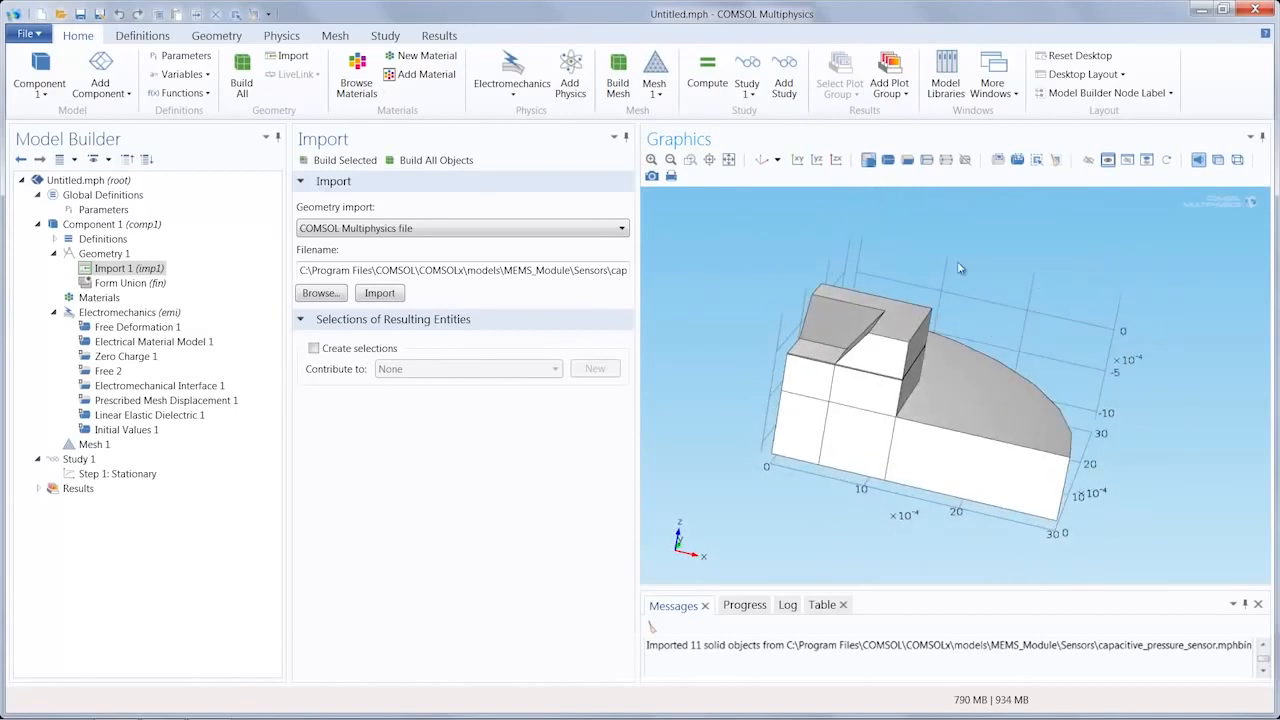
pyautogui.click(762, 162)
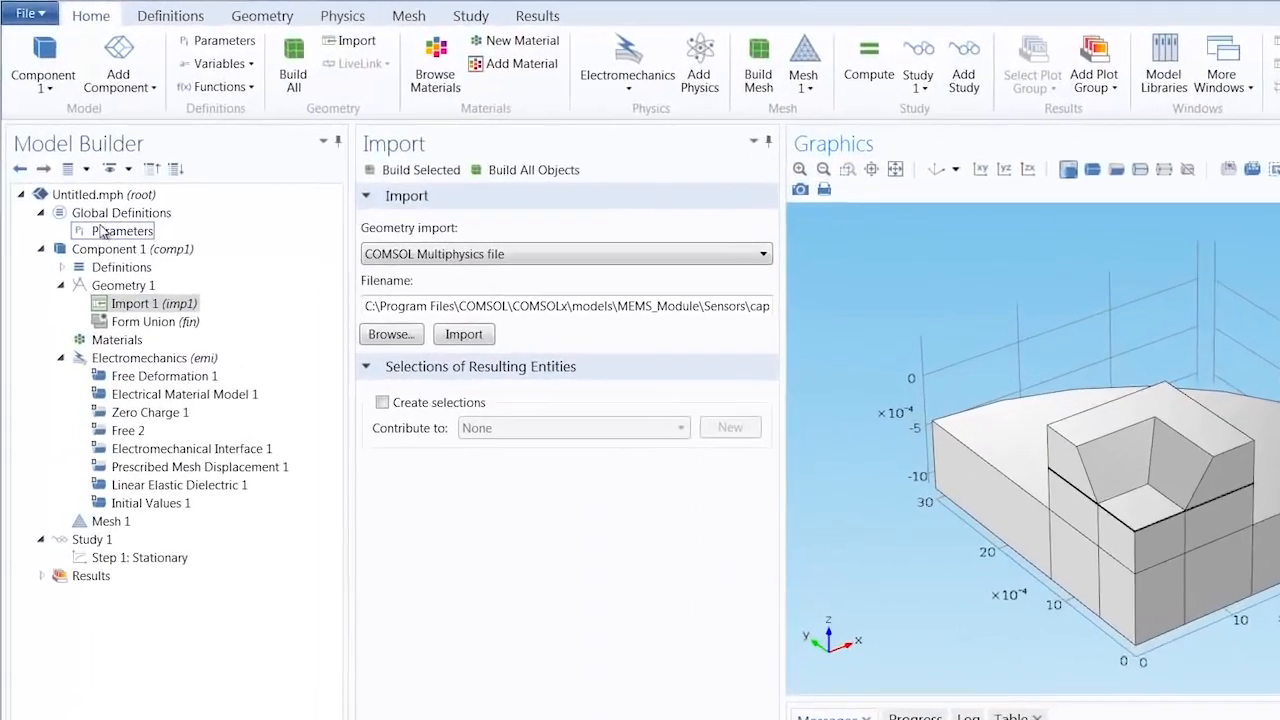
# Step: Add an Average component coupling to the definitions of Component 1
pyautogui.click(187, 15)
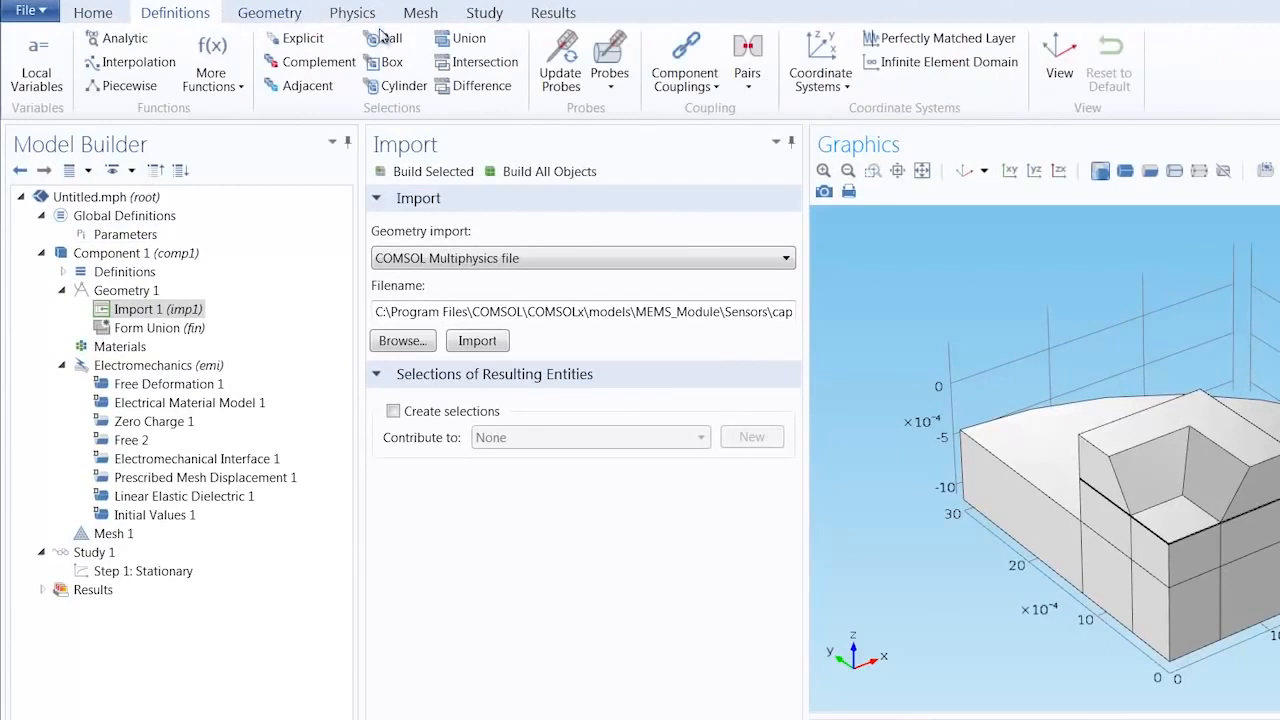
pyautogui.click(124, 272)
pyautogui.rightClick(137, 273)
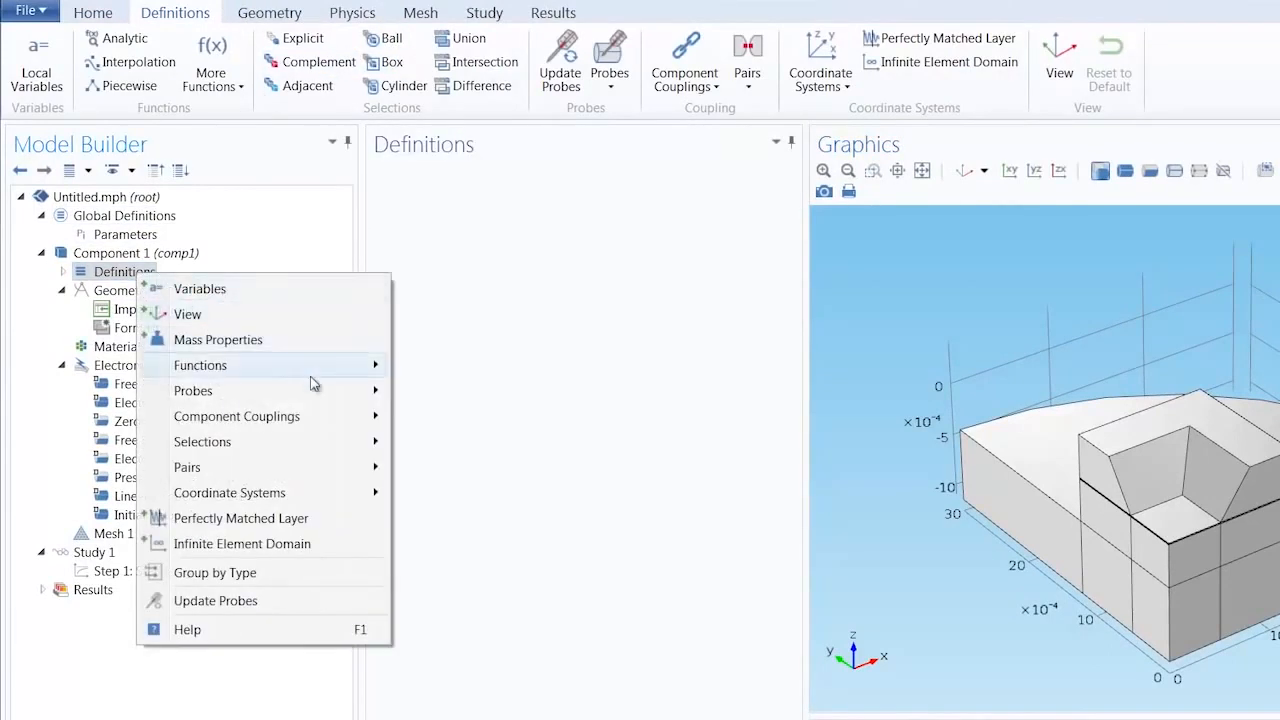
pyautogui.moveTo(346, 430)
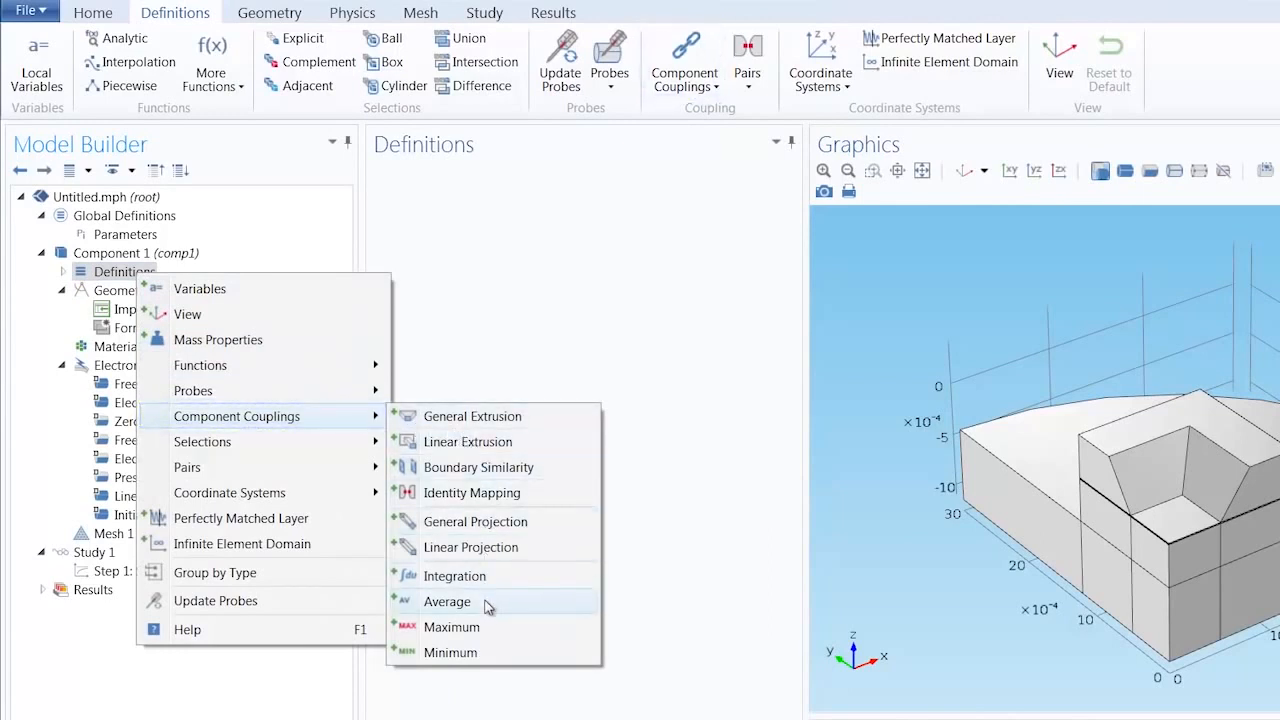
pyautogui.click(447, 601)
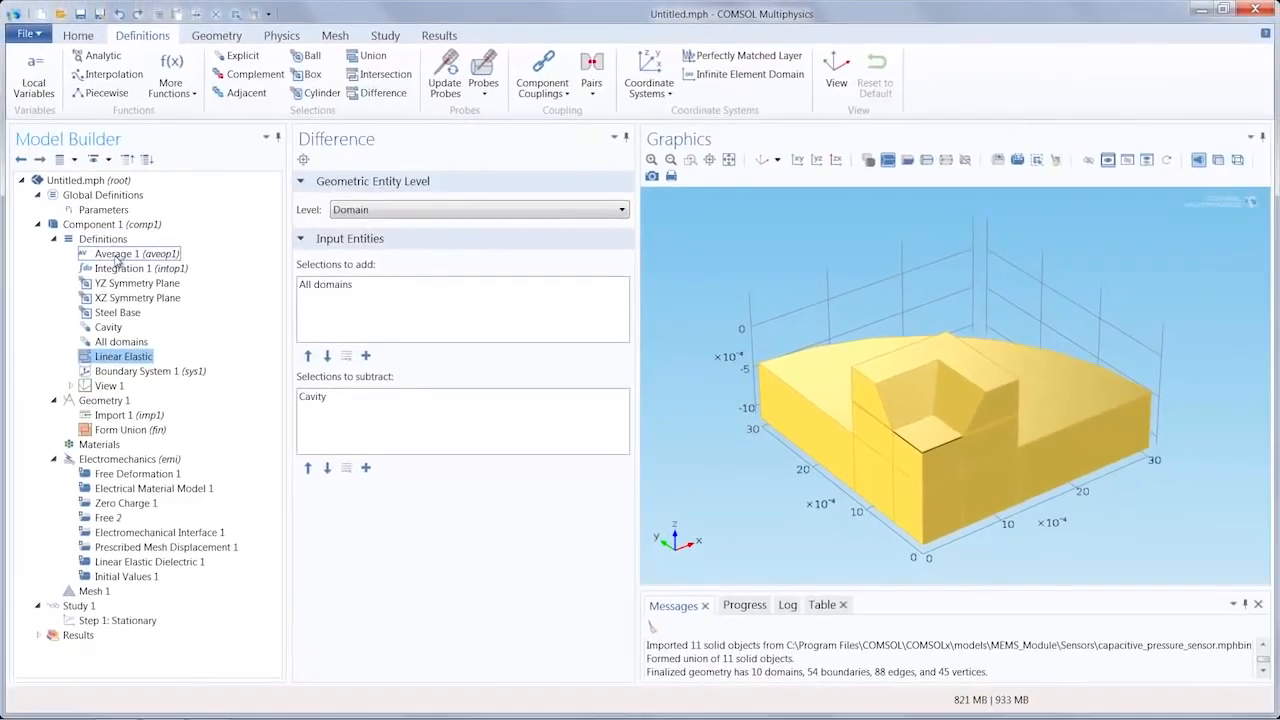
# Step: Examine the Average operator's settings and locate its source boundary 12 at the thin layers below the recess
pyautogui.click(142, 292)
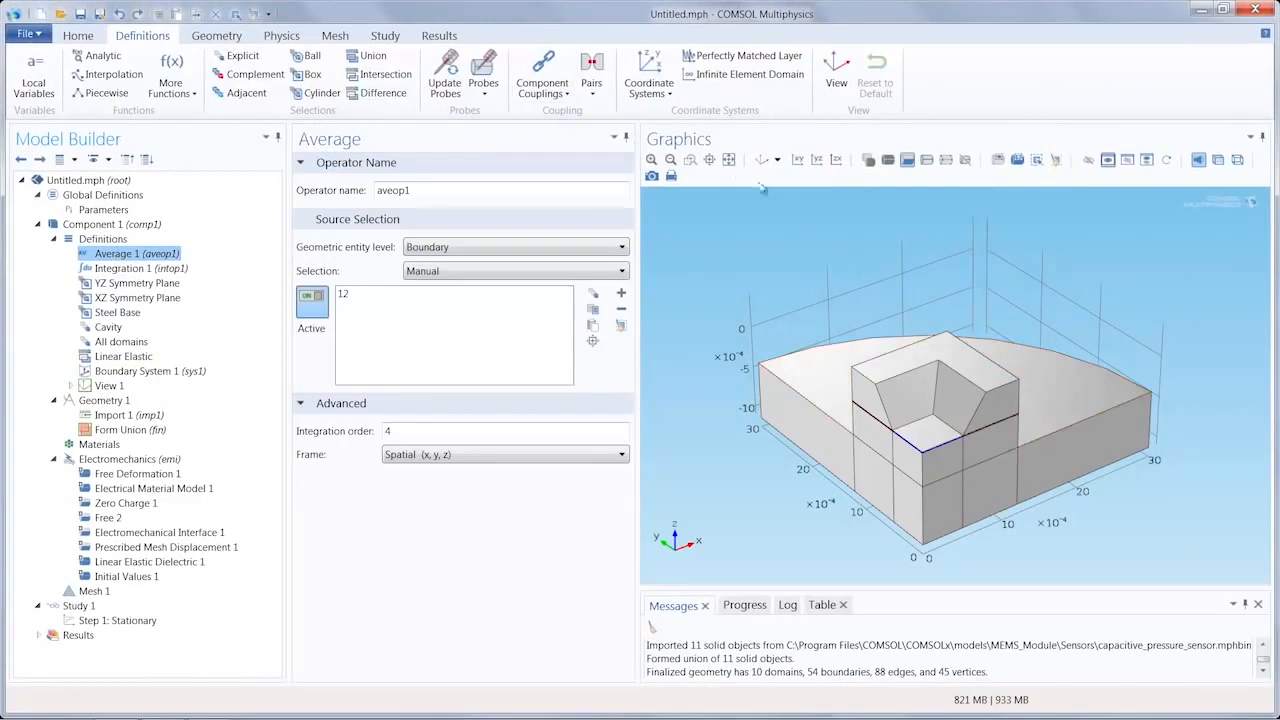
pyautogui.click(690, 160)
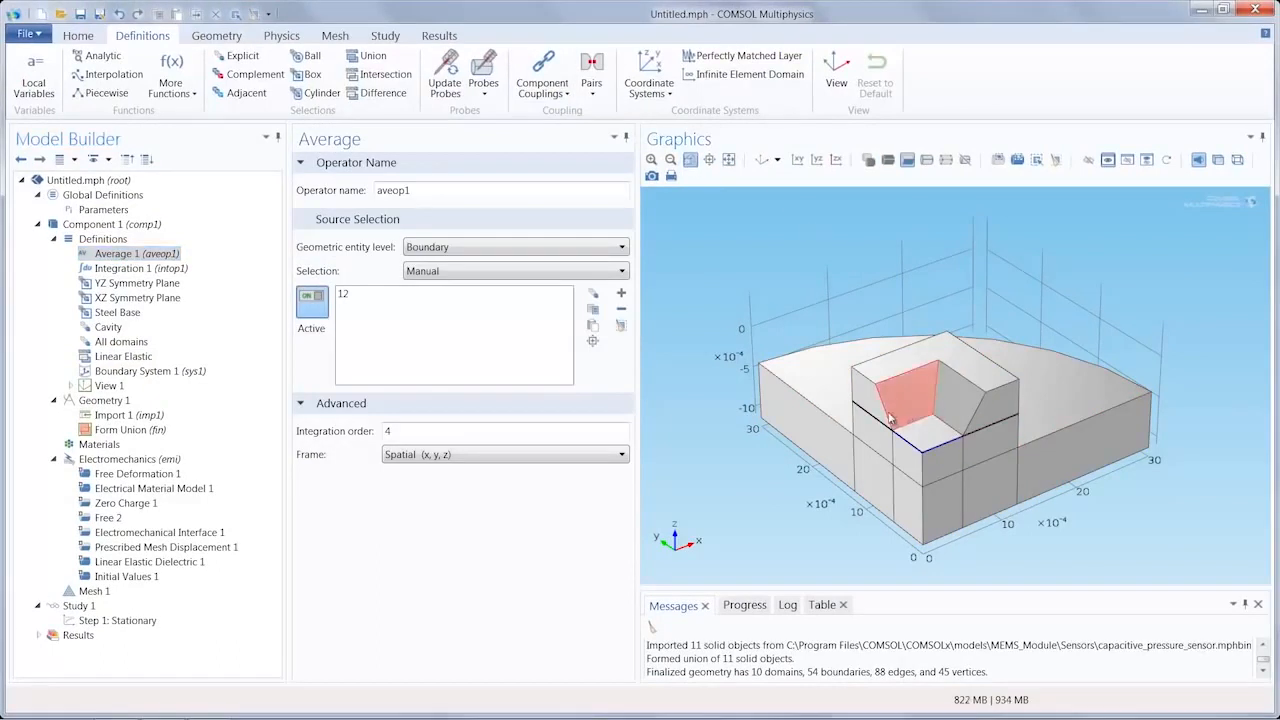
pyautogui.moveTo(889, 413); pyautogui.dragTo(996, 462)
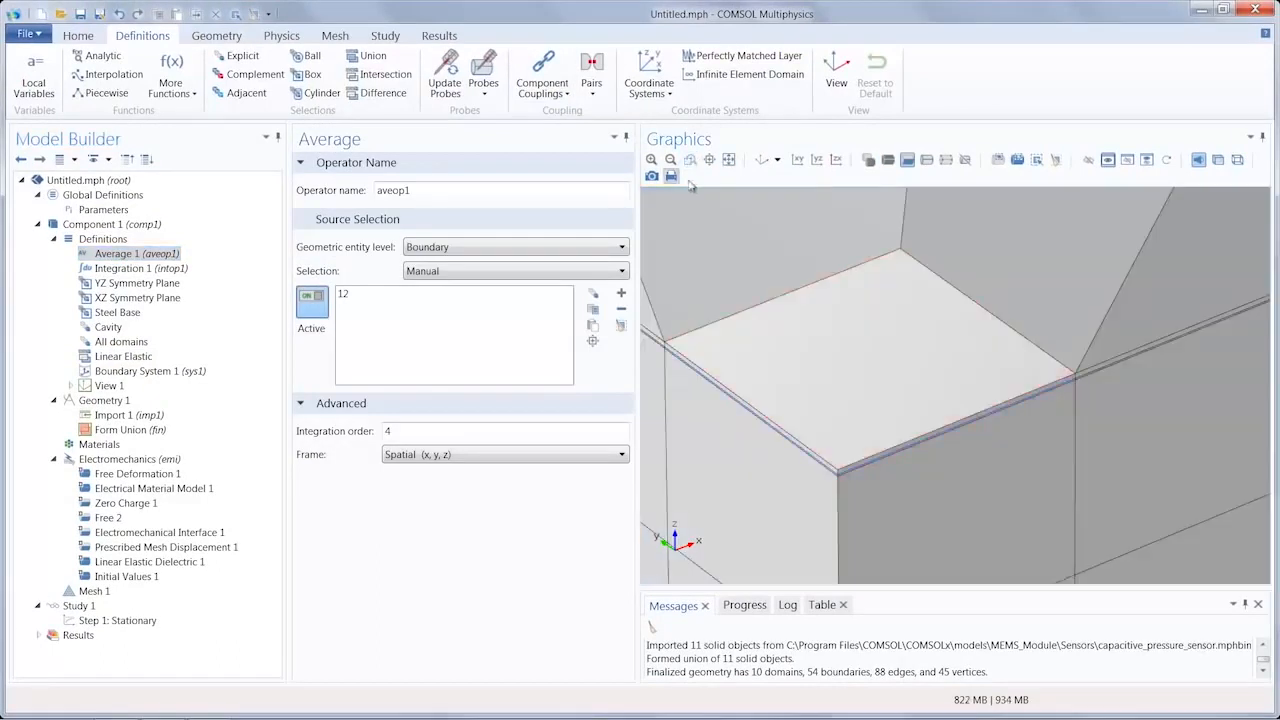
pyautogui.click(690, 160)
pyautogui.moveTo(745, 399); pyautogui.dragTo(887, 494)
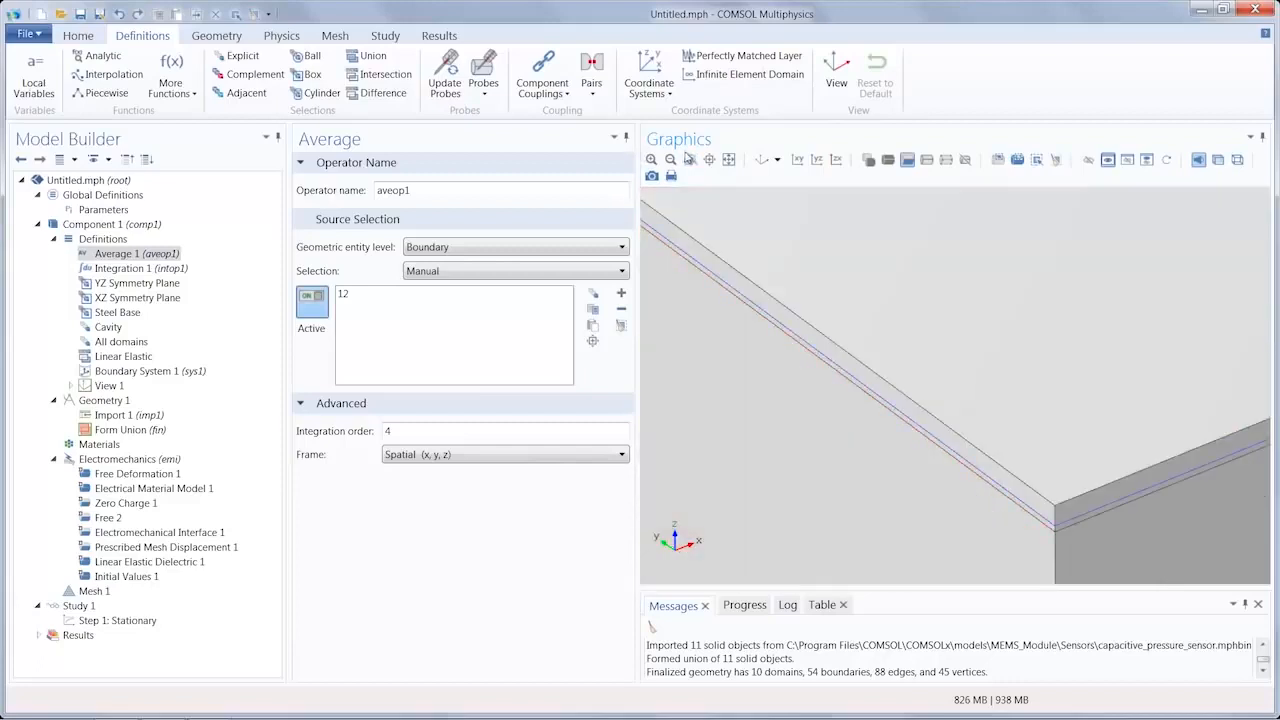
pyautogui.click(691, 161)
pyautogui.moveTo(752, 268); pyautogui.dragTo(843, 373)
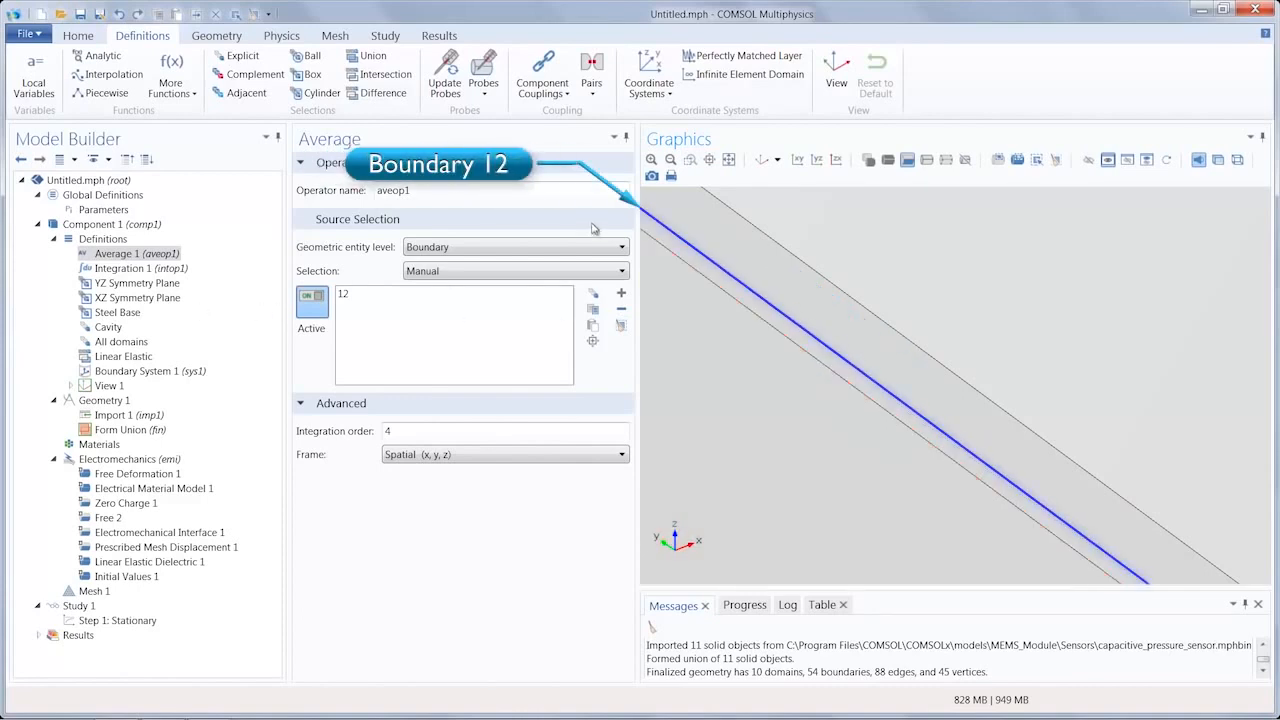
pyautogui.click(729, 161)
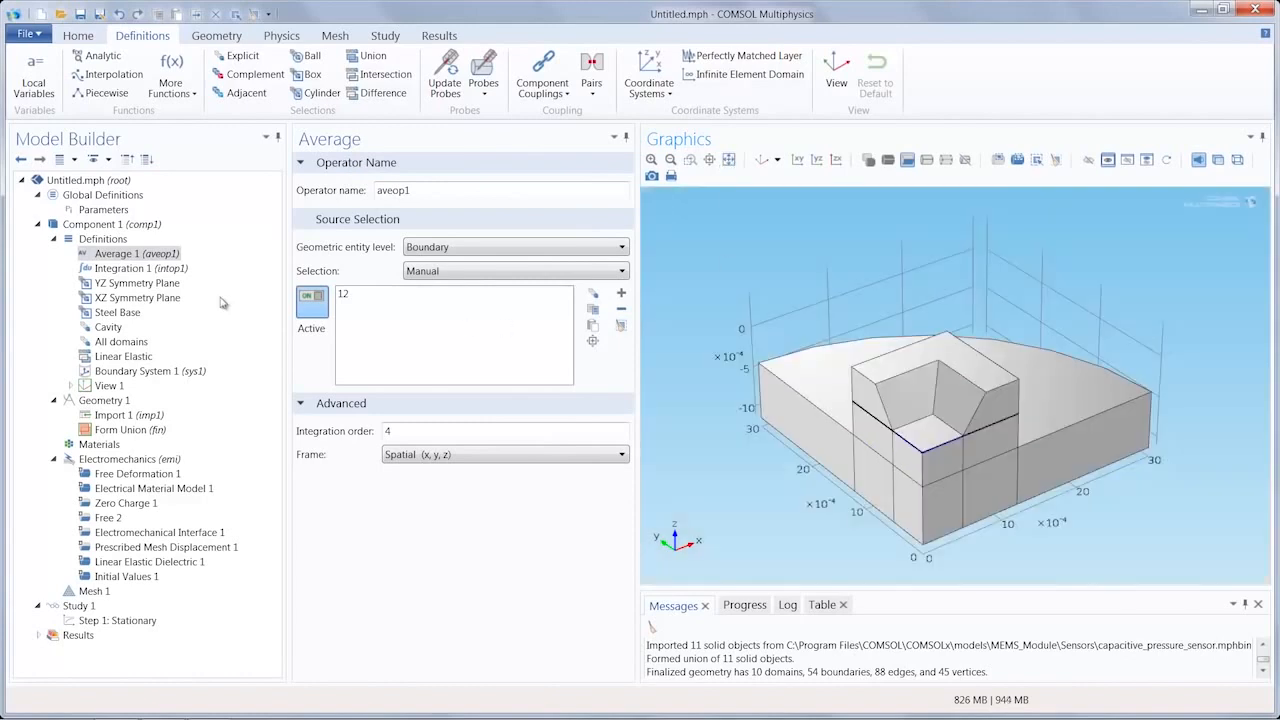
# Step: Examine the Integration operator's settings and locate its source point 4 at the corner of the thin layers
pyautogui.click(139, 272)
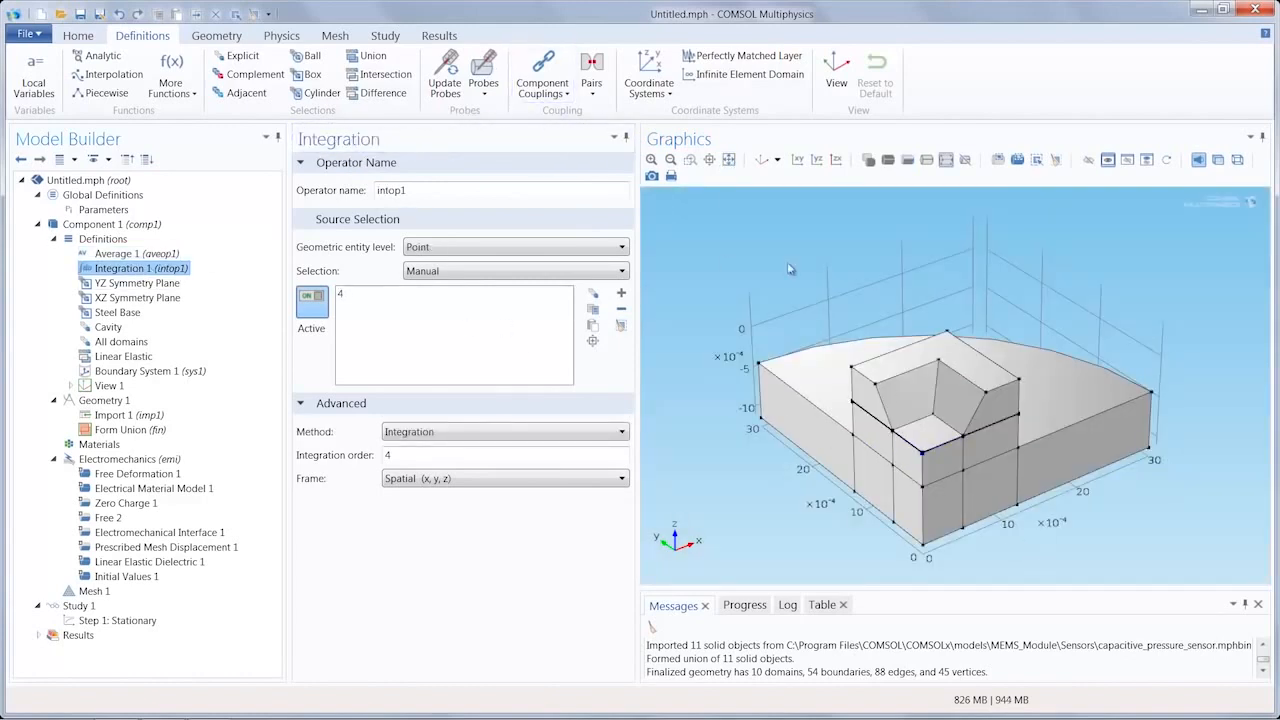
pyautogui.click(690, 160)
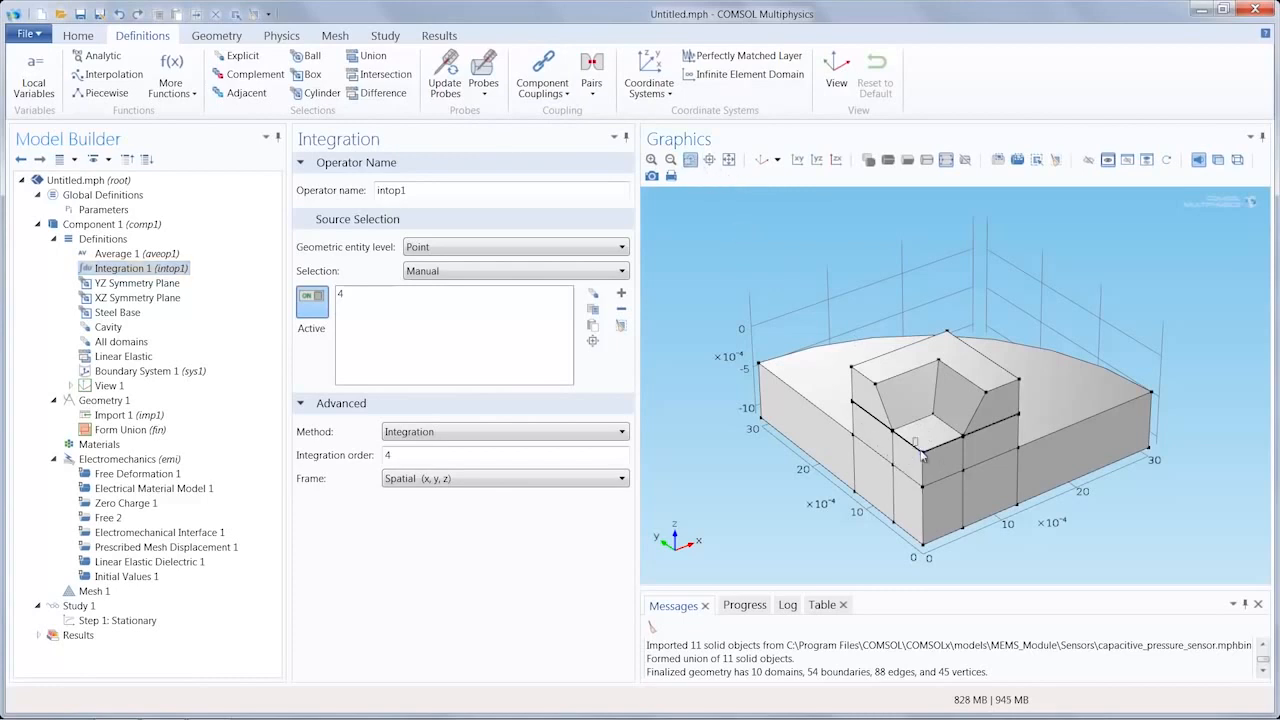
pyautogui.moveTo(913, 440); pyautogui.dragTo(935, 470)
pyautogui.click(690, 160)
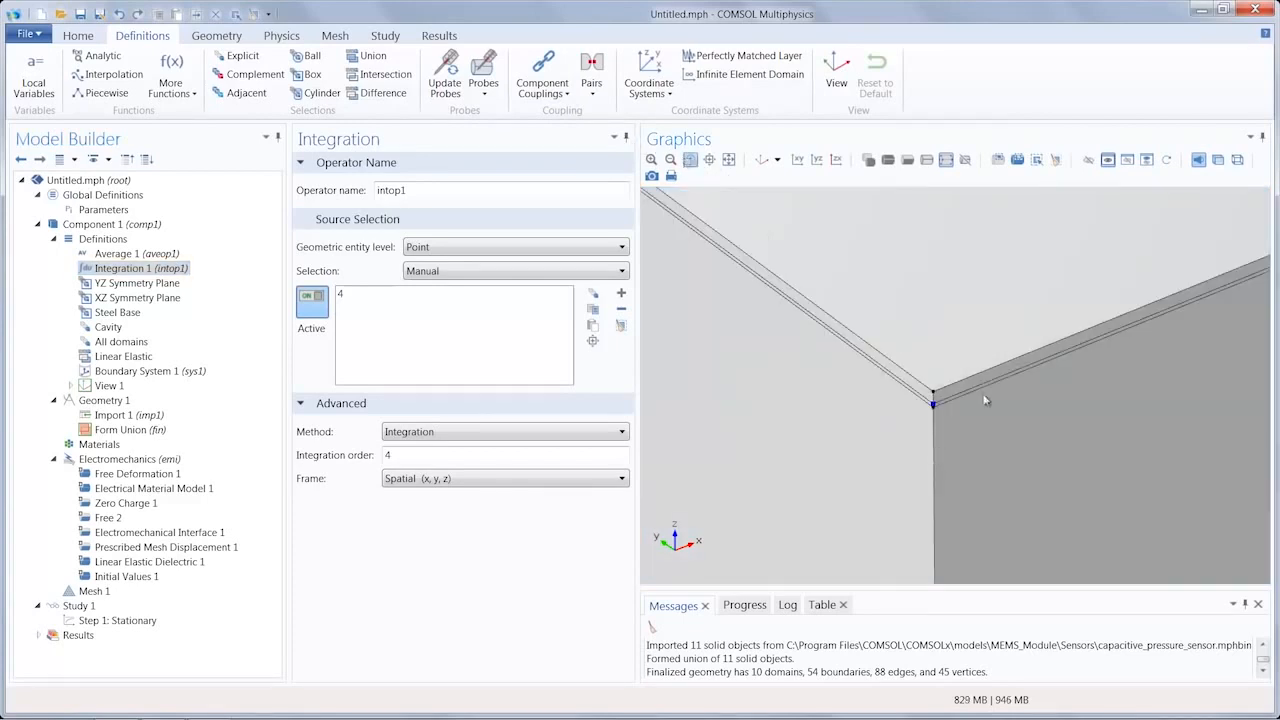
pyautogui.moveTo(898, 365); pyautogui.dragTo(979, 436)
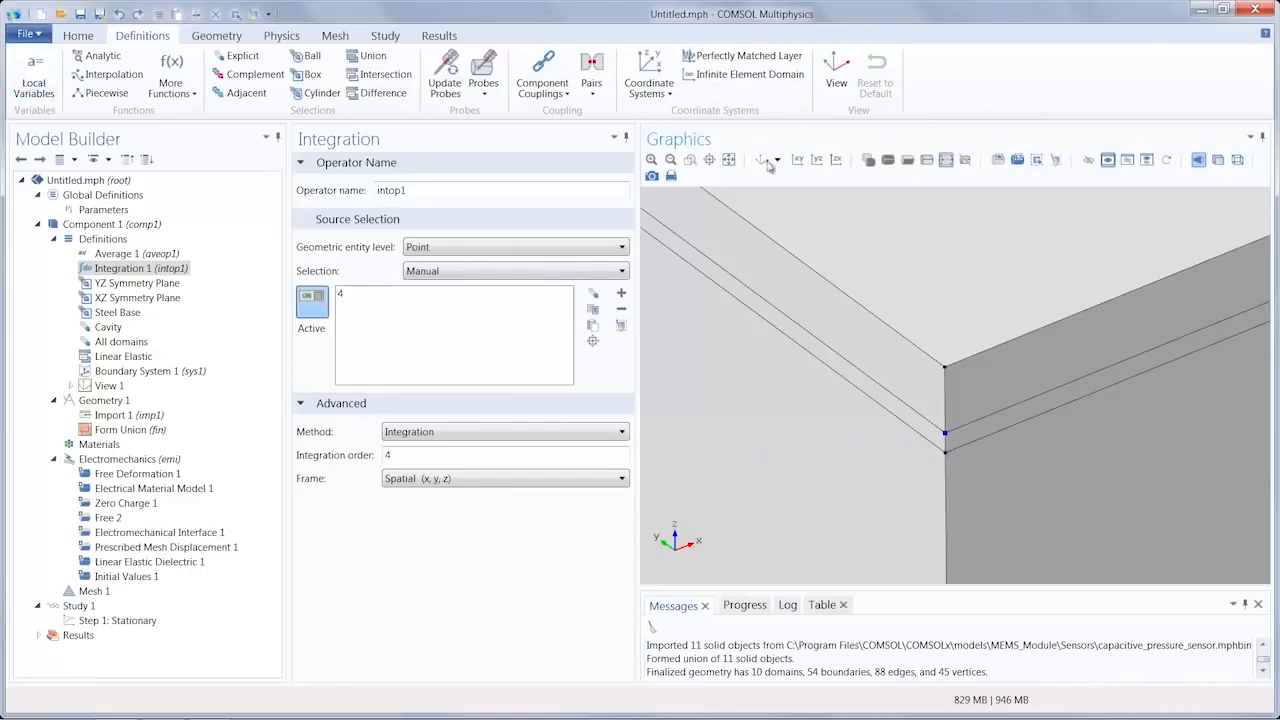
pyautogui.click(729, 160)
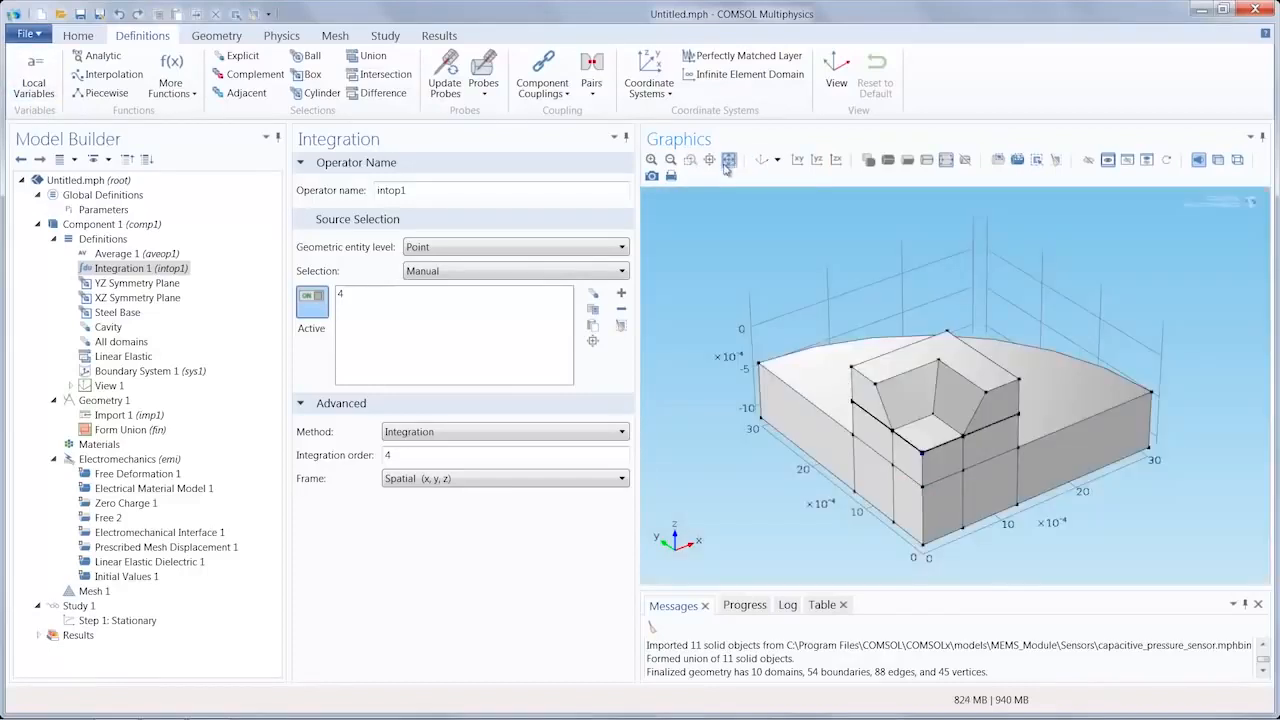
# Step: Review the box limits and selected entities of the YZ Symmetry Plane, XZ Symmetry Plane and Steel Base selections
pyautogui.click(150, 284)
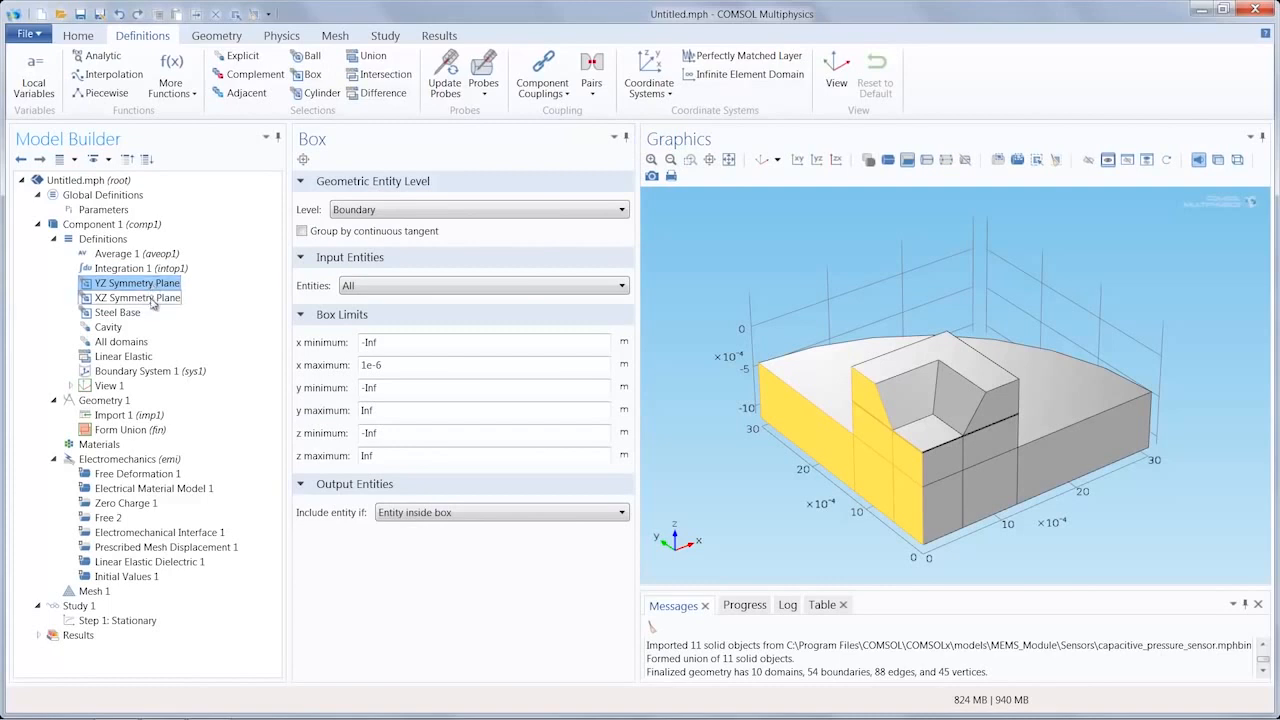
pyautogui.click(150, 299)
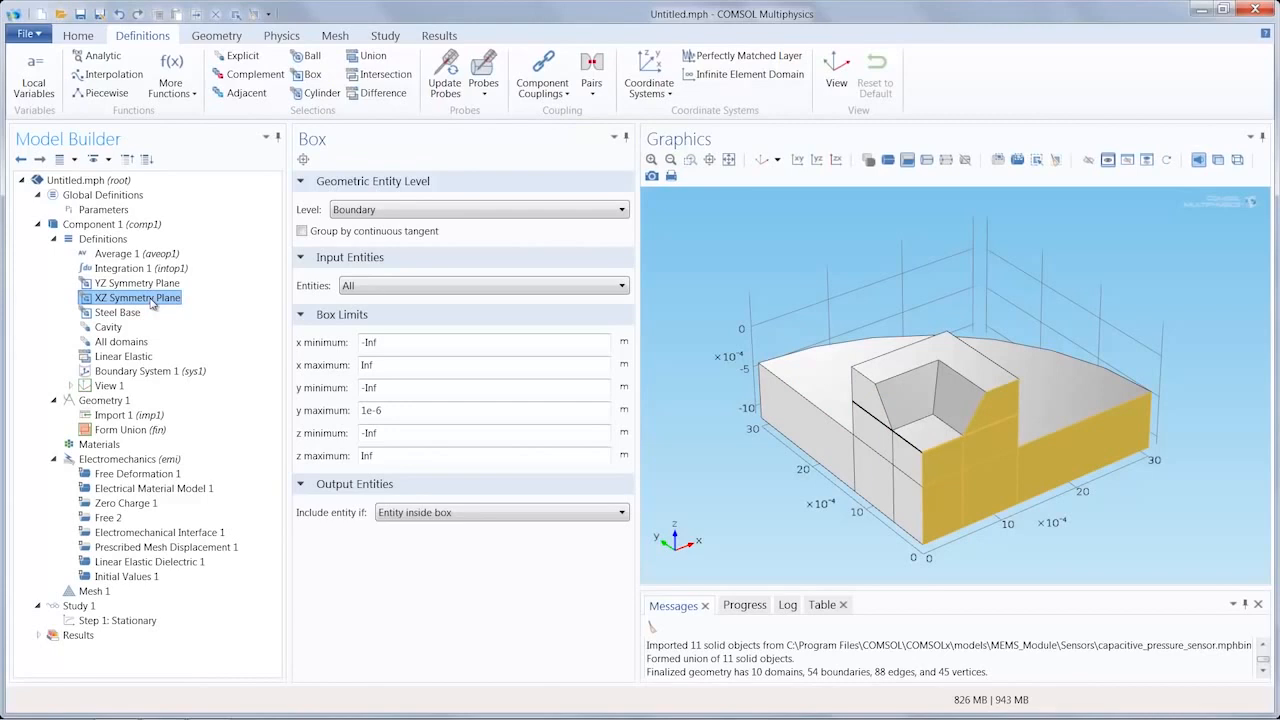
pyautogui.click(128, 312)
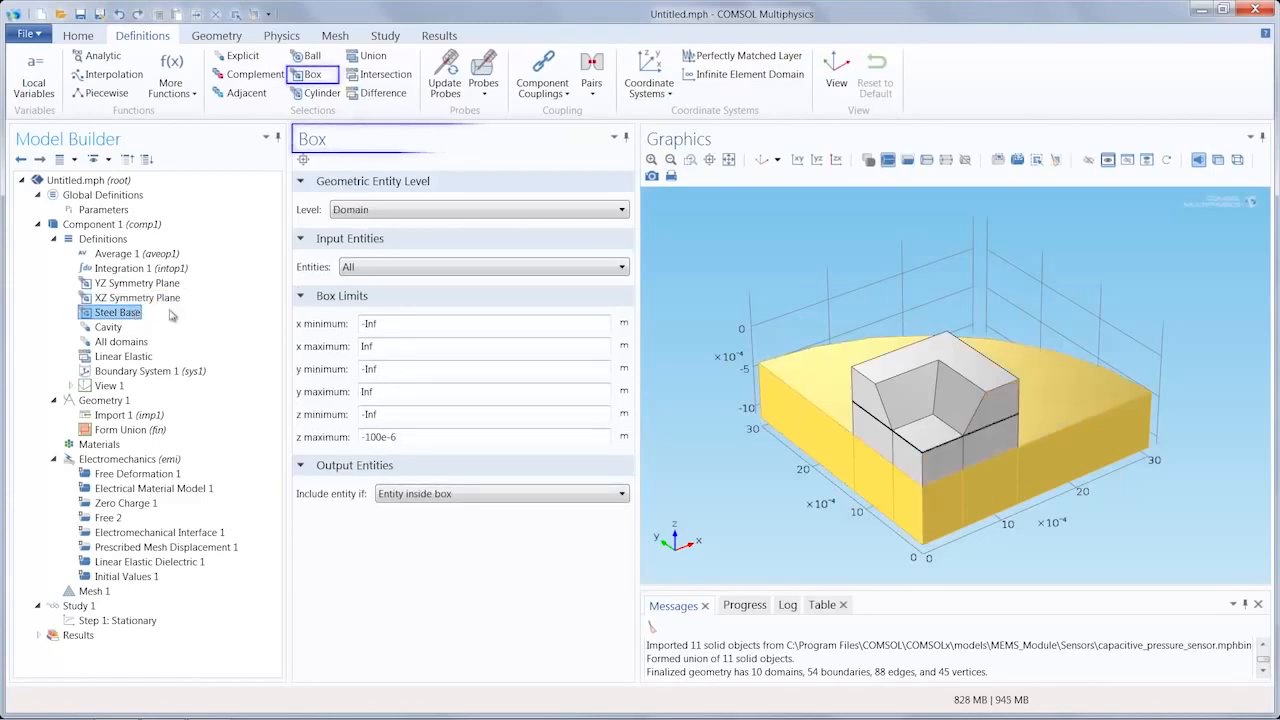
pyautogui.moveTo(711, 339); pyautogui.dragTo(733, 380)
pyautogui.click(762, 160)
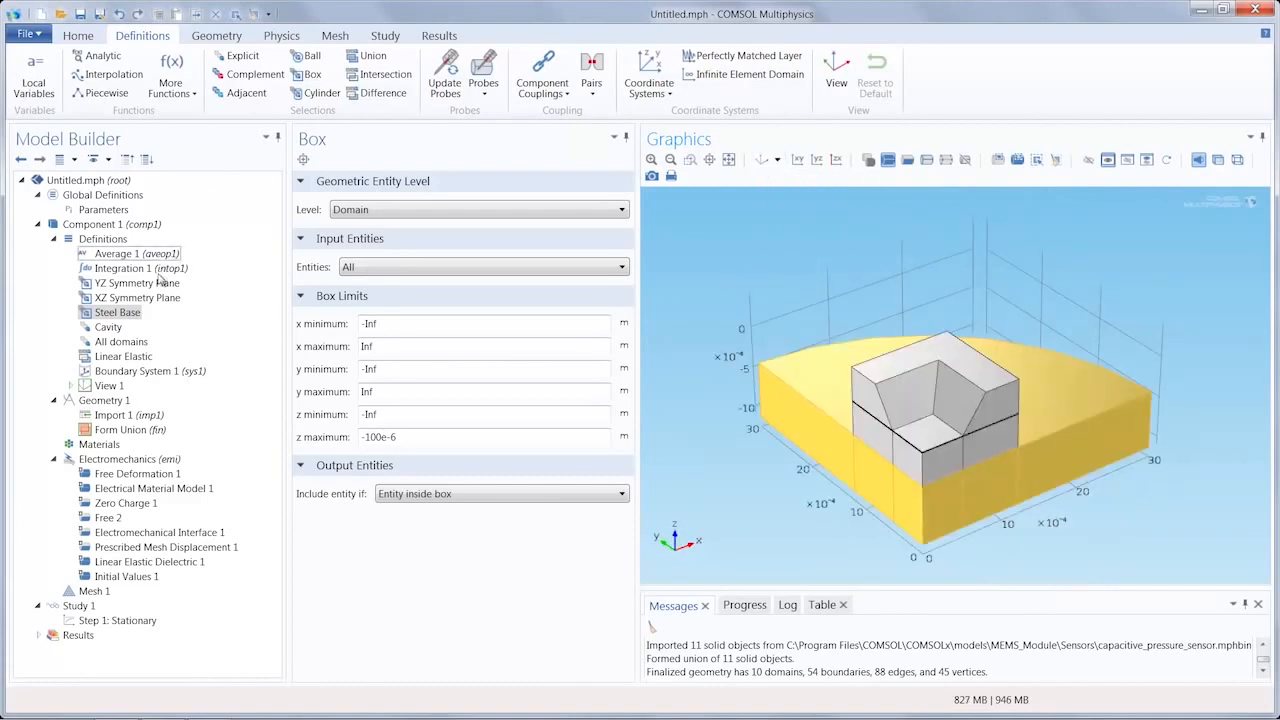
# Step: Review the domains covered by the Cavity, All domains and Linear Elastic selections
pyautogui.click(109, 328)
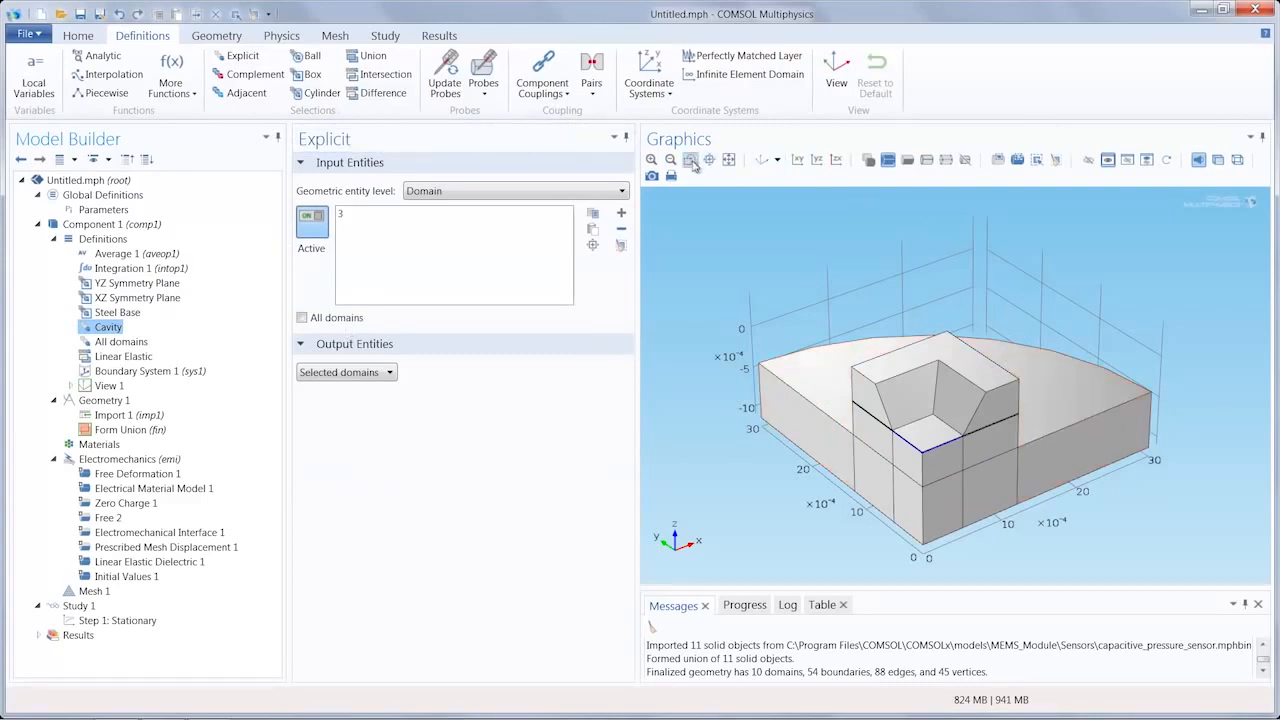
pyautogui.moveTo(917, 433); pyautogui.dragTo(935, 463)
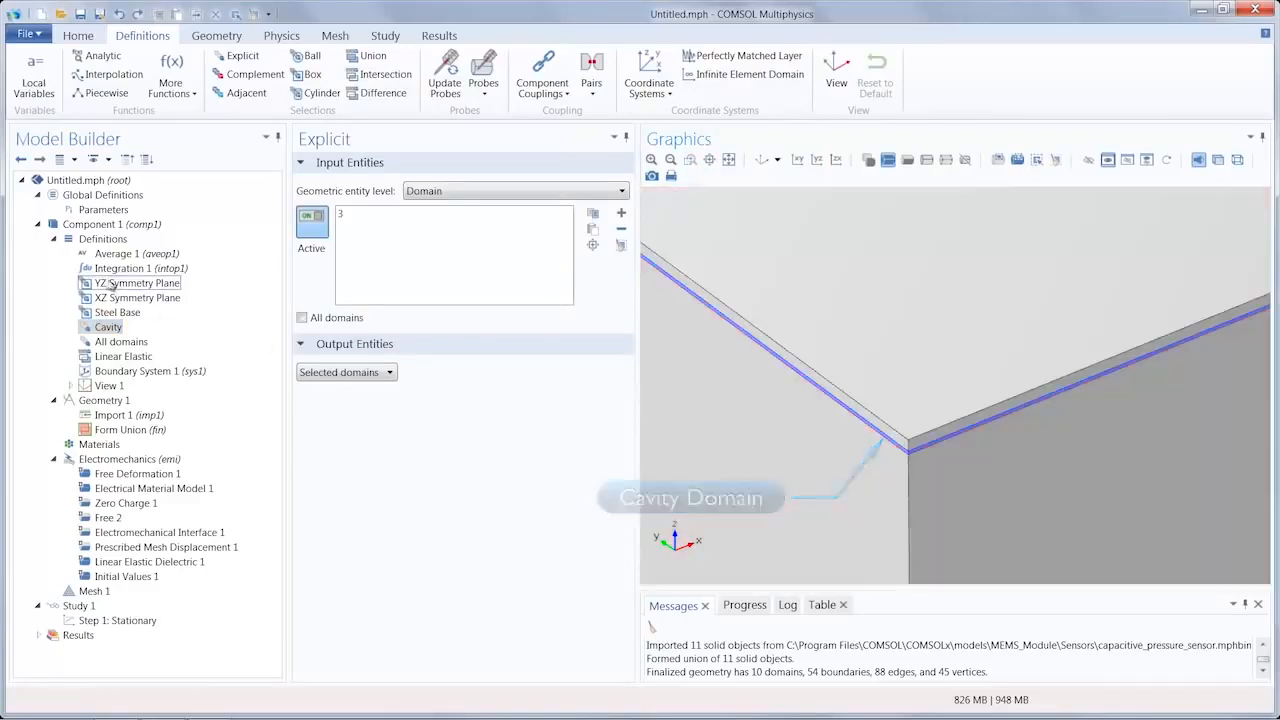
pyautogui.click(121, 342)
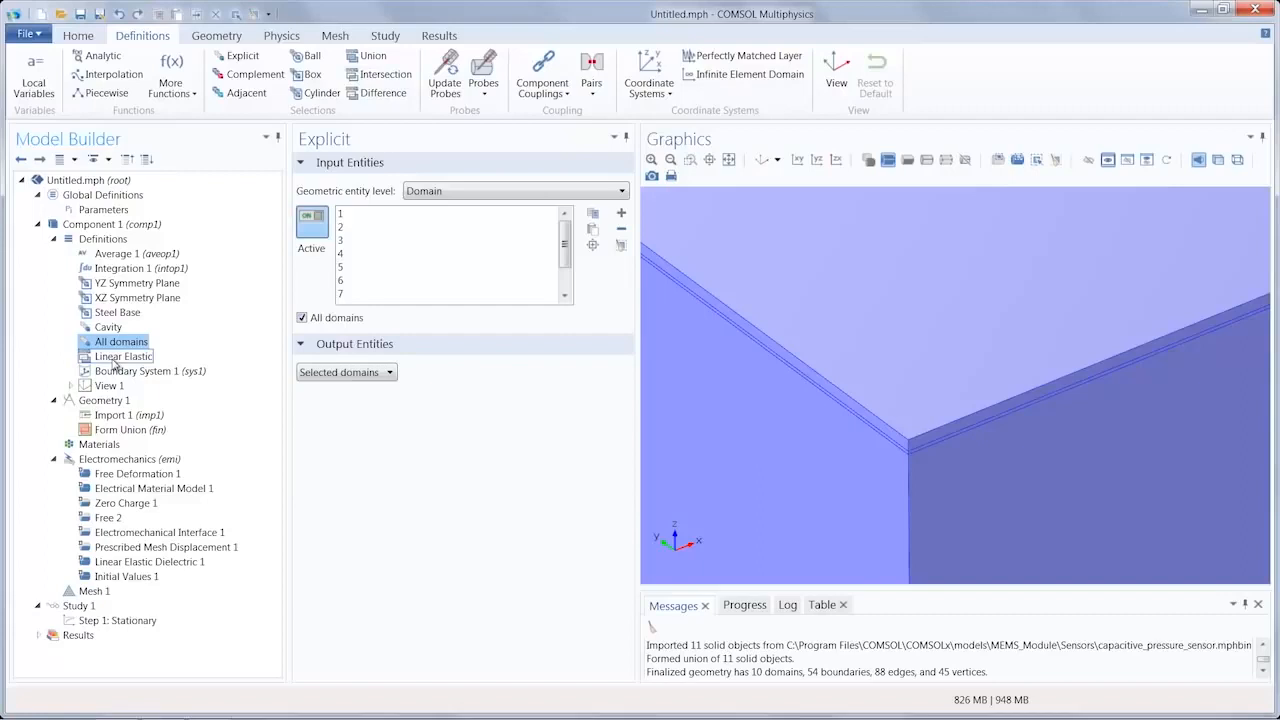
pyautogui.click(121, 357)
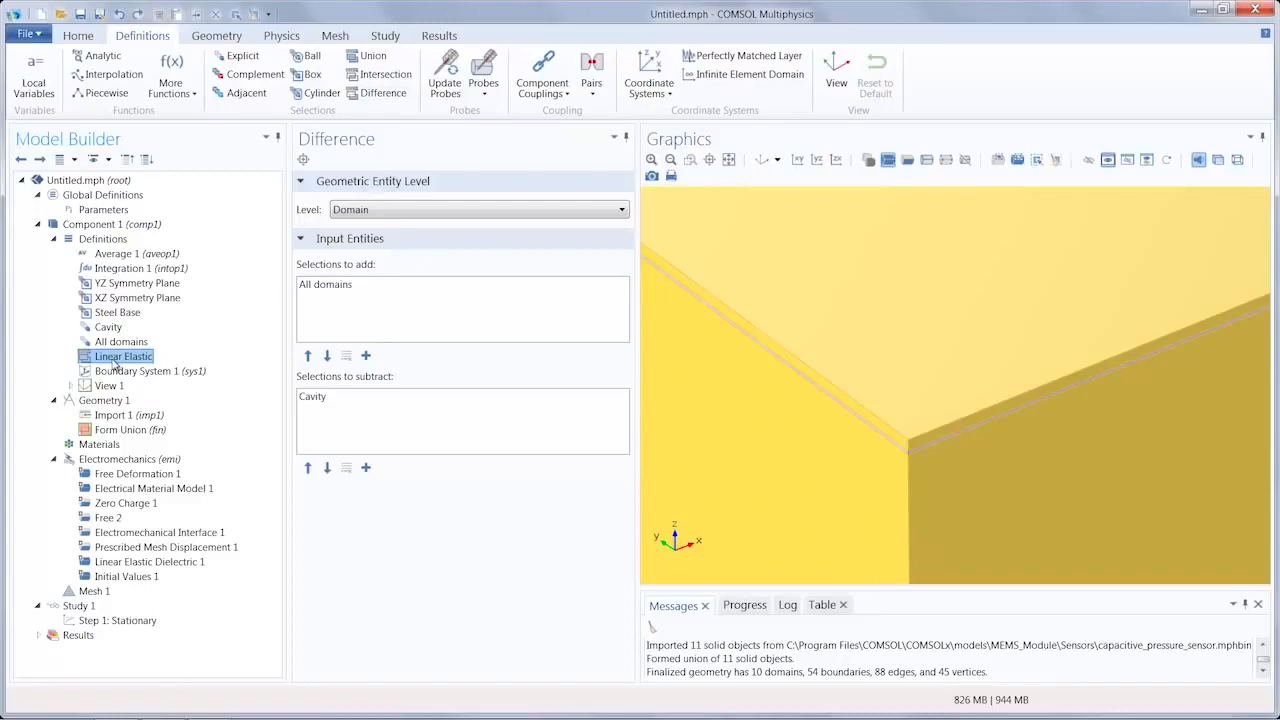
pyautogui.click(729, 161)
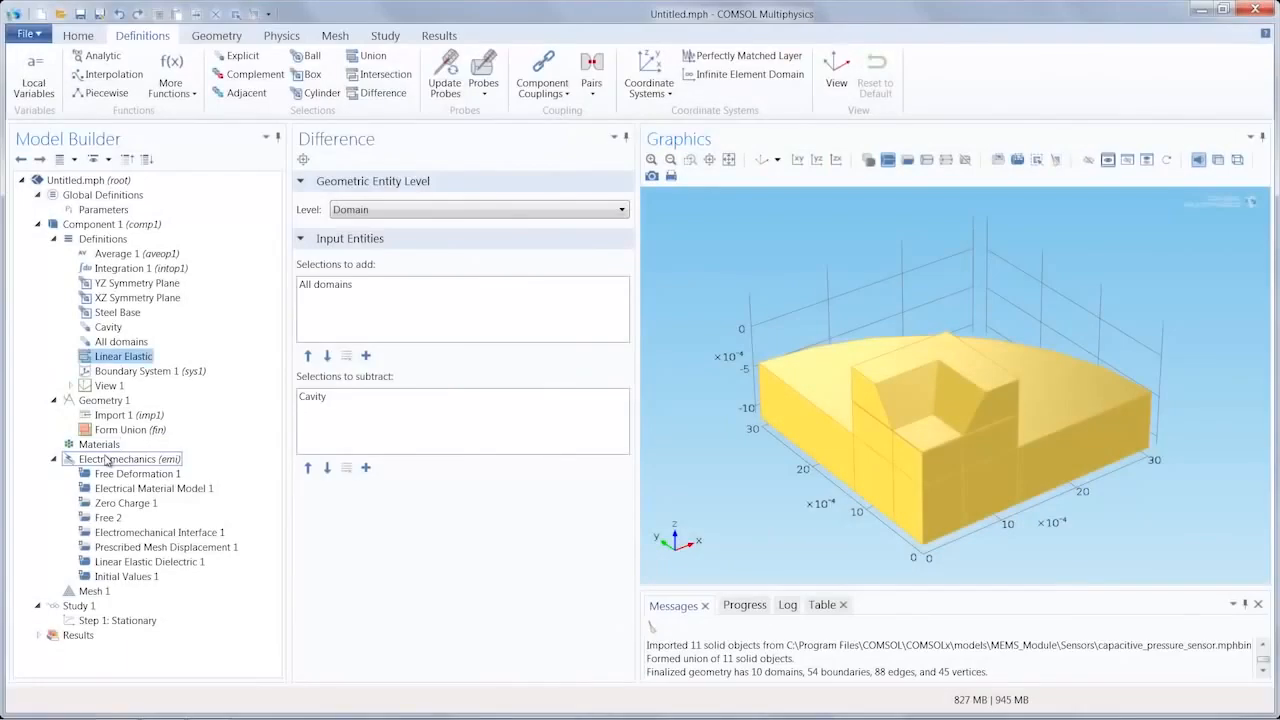
# Step: Add a Linear Elastic Material domain feature to the Electromechanics interface and assign it the Linear Elastic selection
pyautogui.click(107, 458)
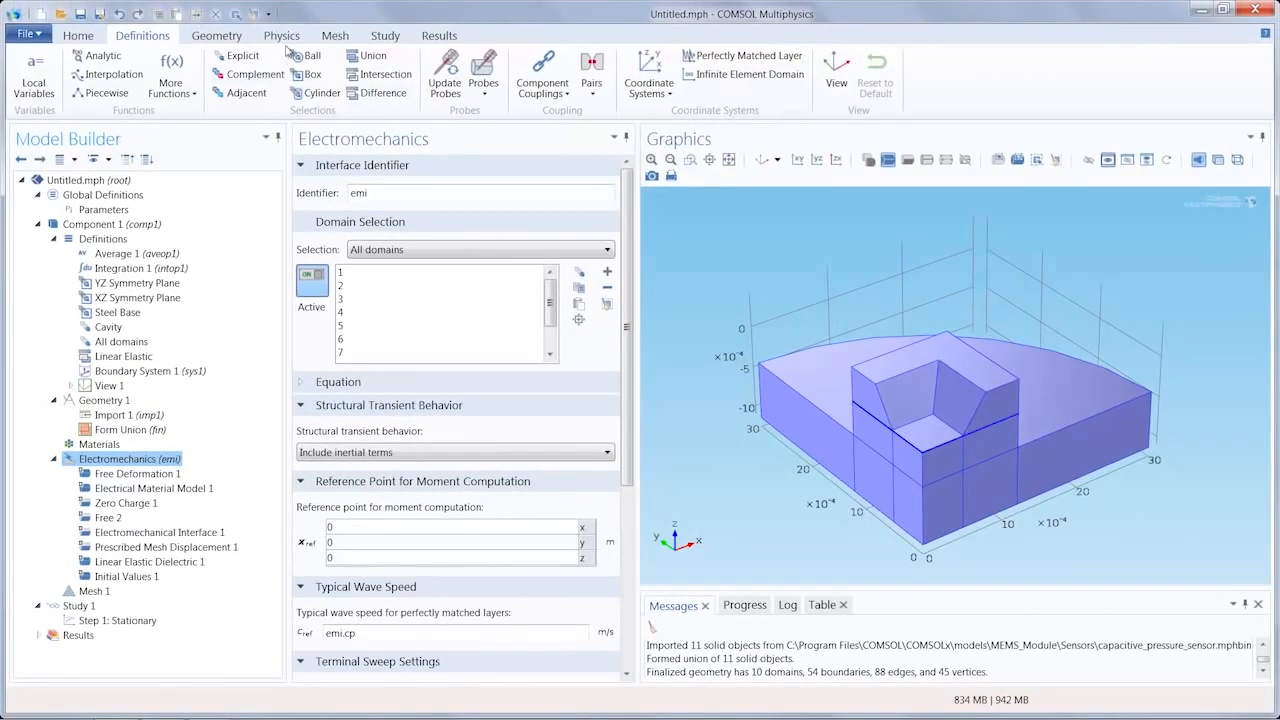
pyautogui.click(283, 35)
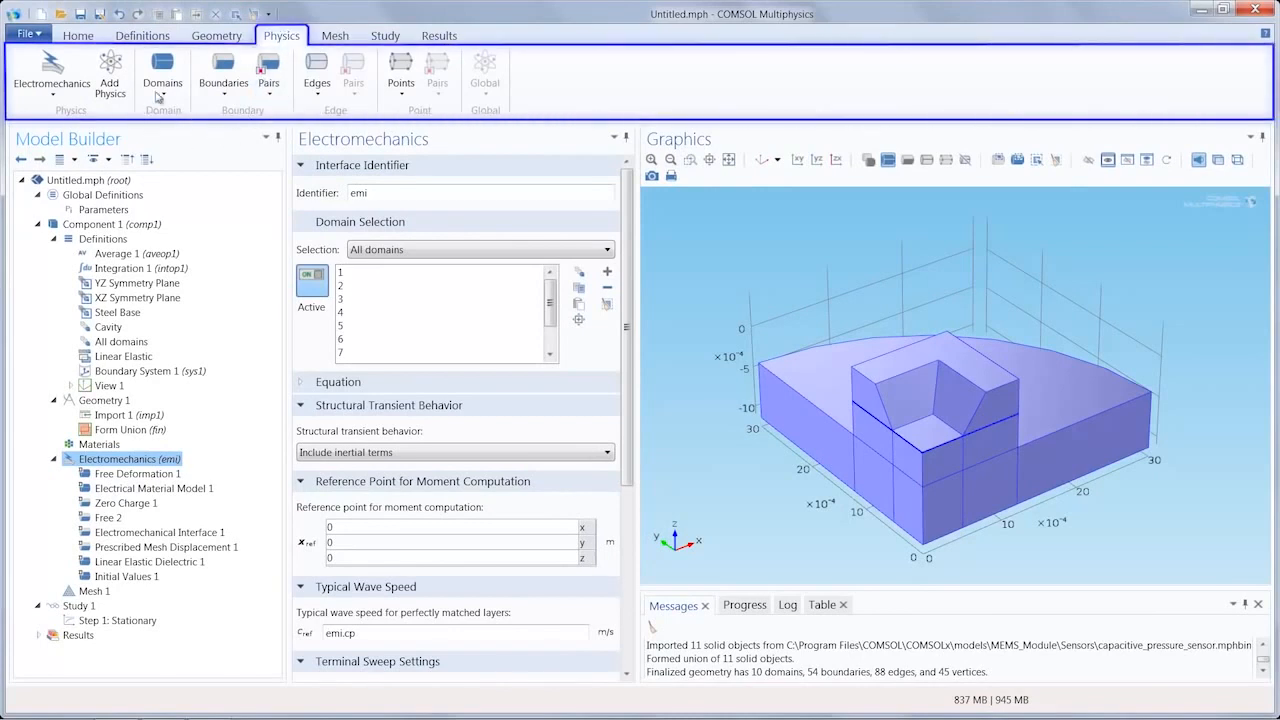
pyautogui.click(162, 80)
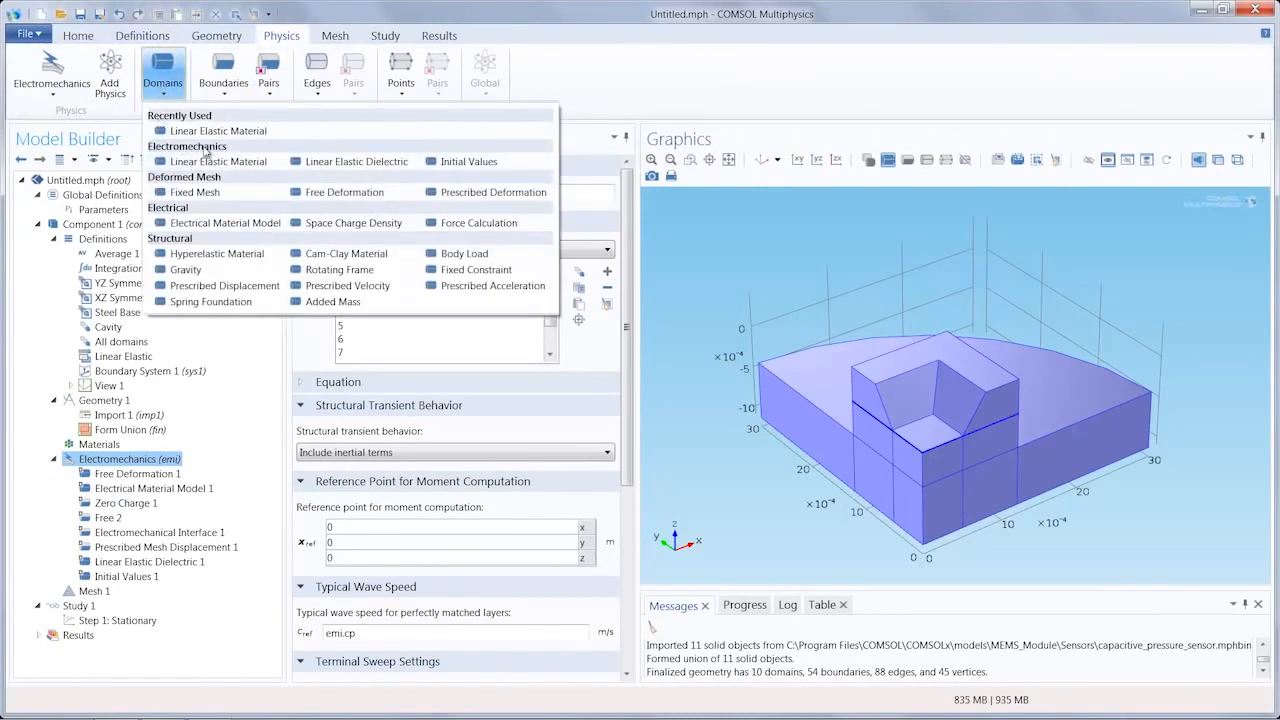
pyautogui.click(222, 163)
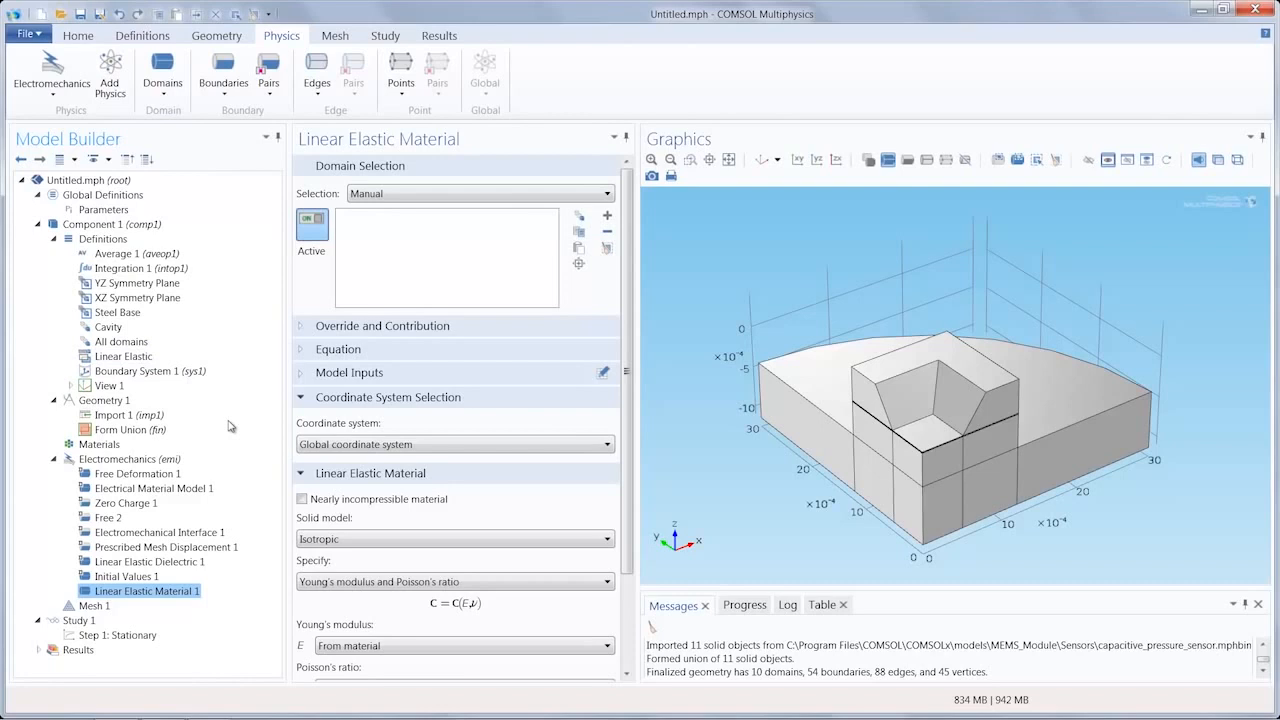
pyautogui.click(475, 199)
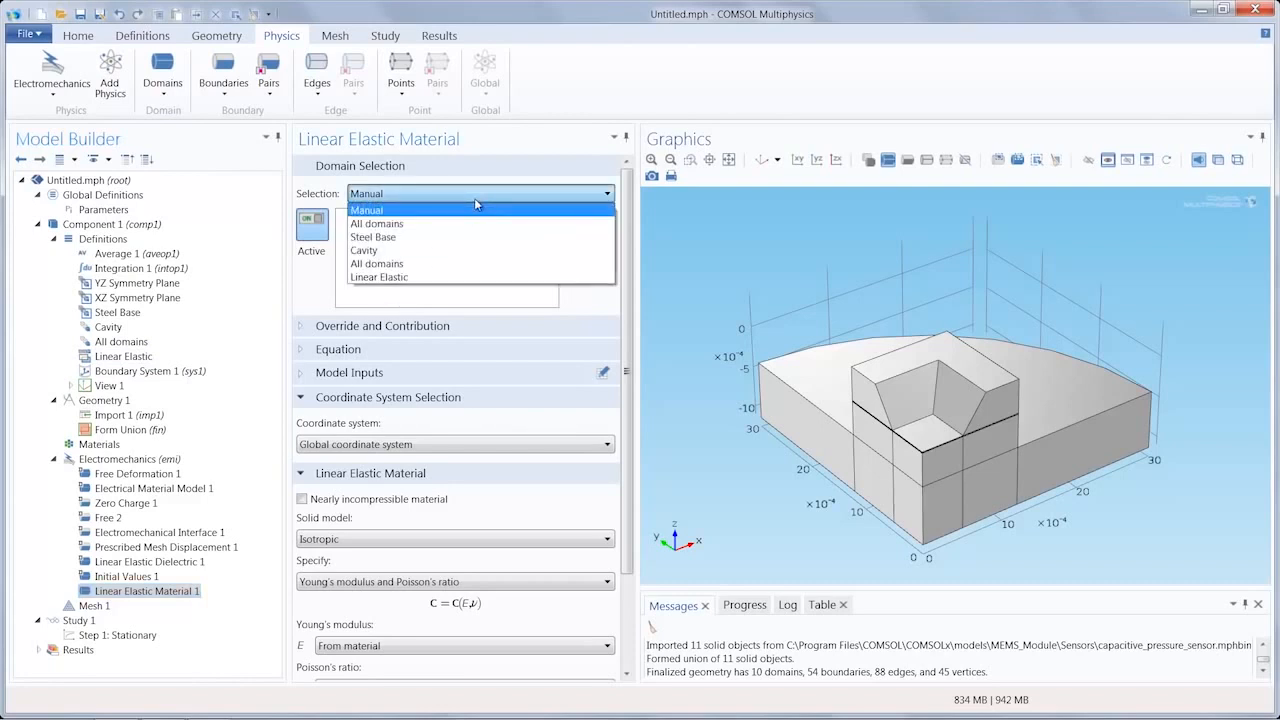
pyautogui.click(405, 278)
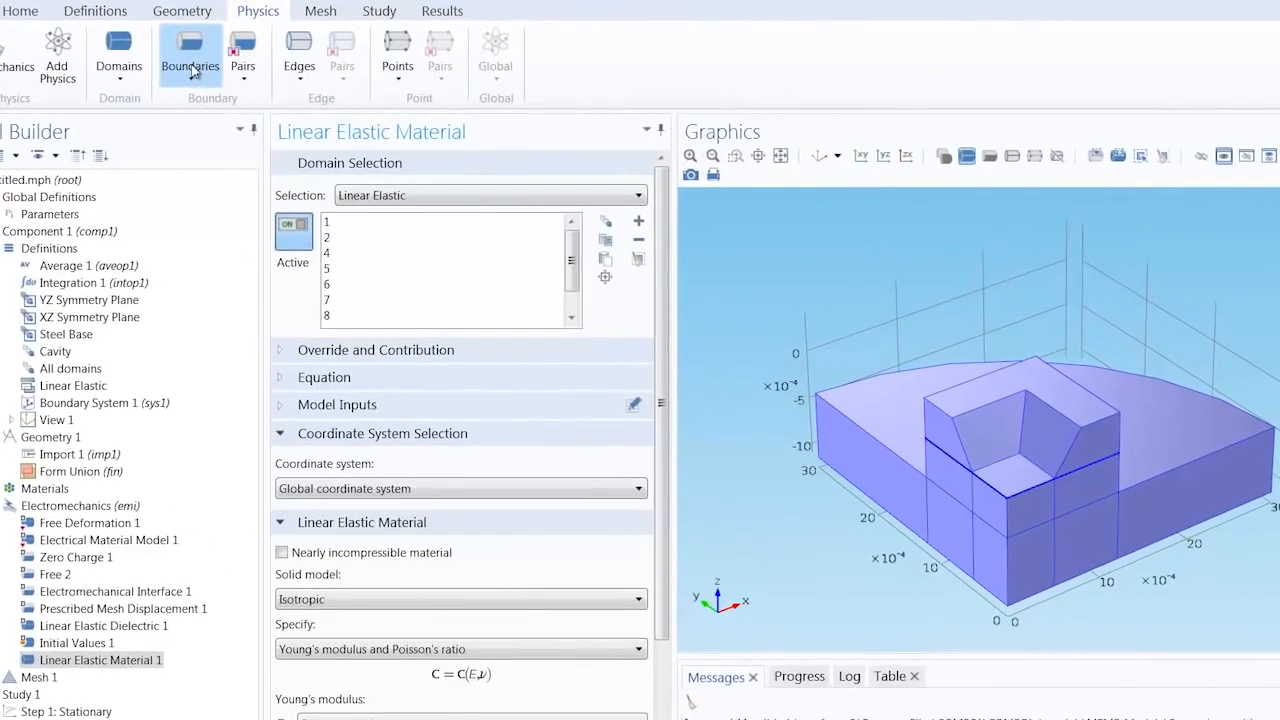
# Step: Add a structural Symmetry boundary condition and apply it to the YZ Symmetry Plane selection
pyautogui.click(190, 66)
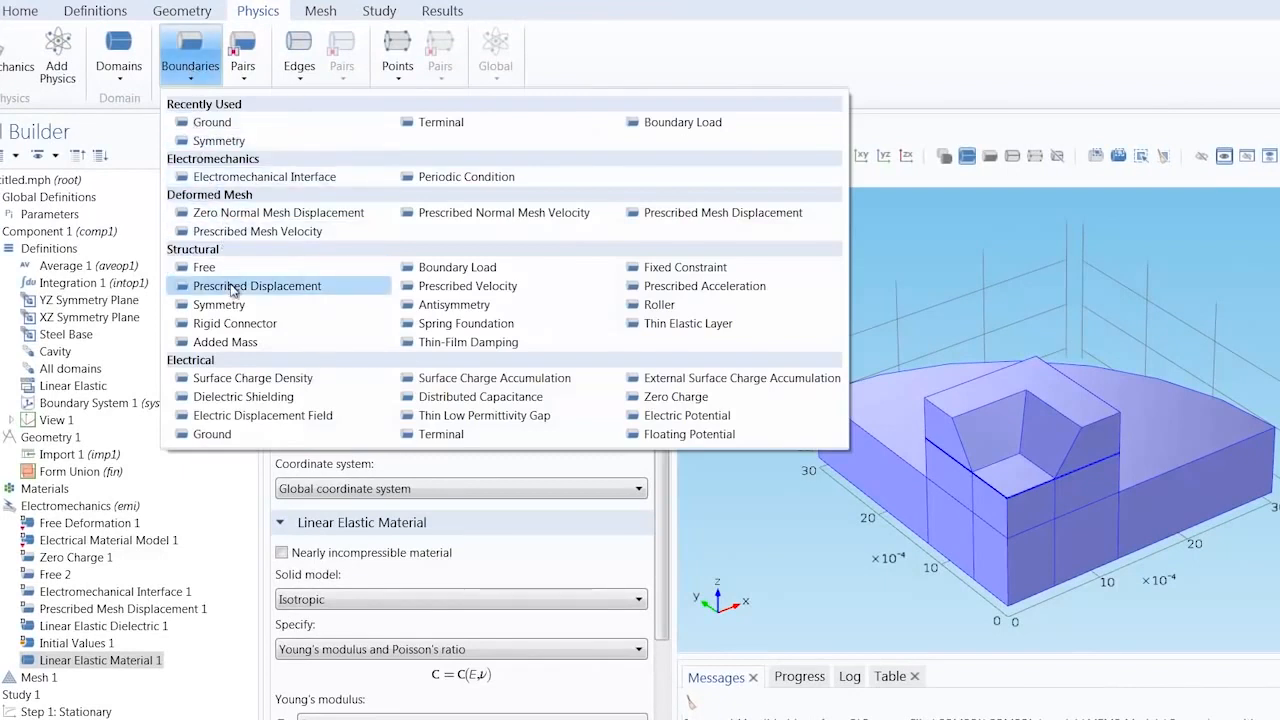
pyautogui.click(219, 305)
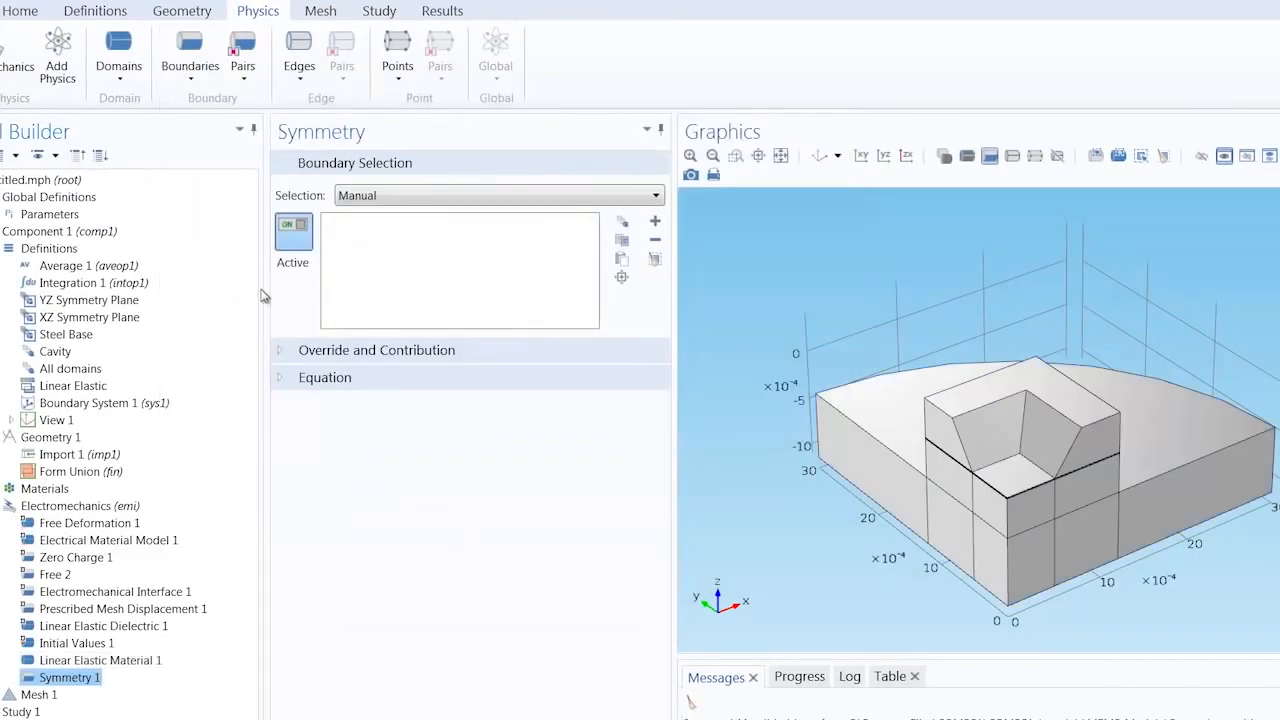
pyautogui.click(436, 196)
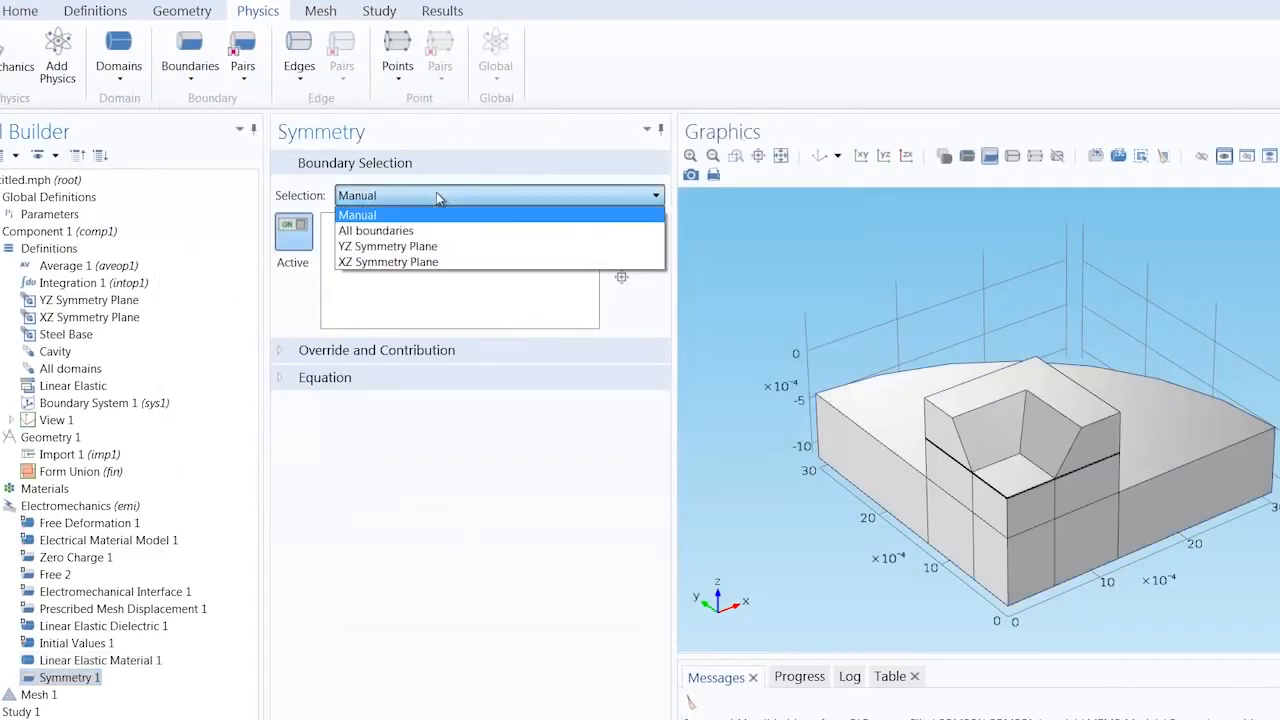
pyautogui.click(446, 247)
# Step: Add a second structural Symmetry boundary condition and apply it to the XZ Symmetry Plane selection
pyautogui.click(194, 70)
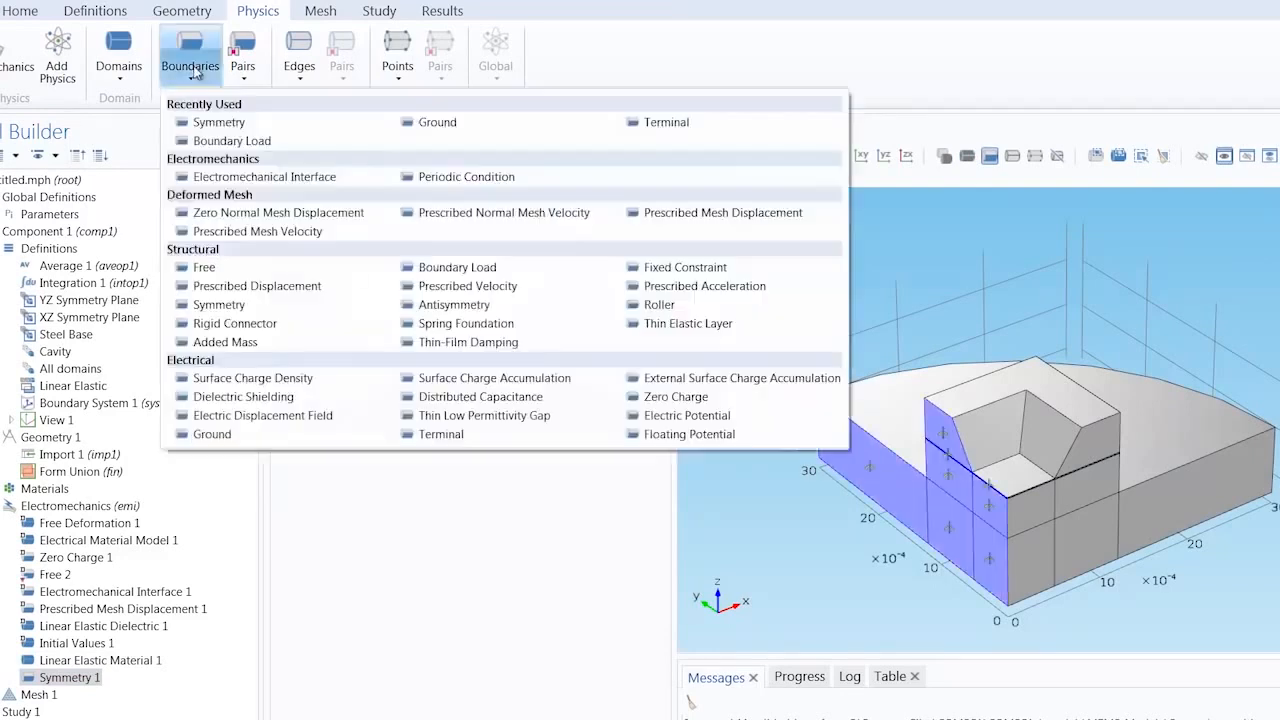
pyautogui.click(242, 310)
pyautogui.click(436, 195)
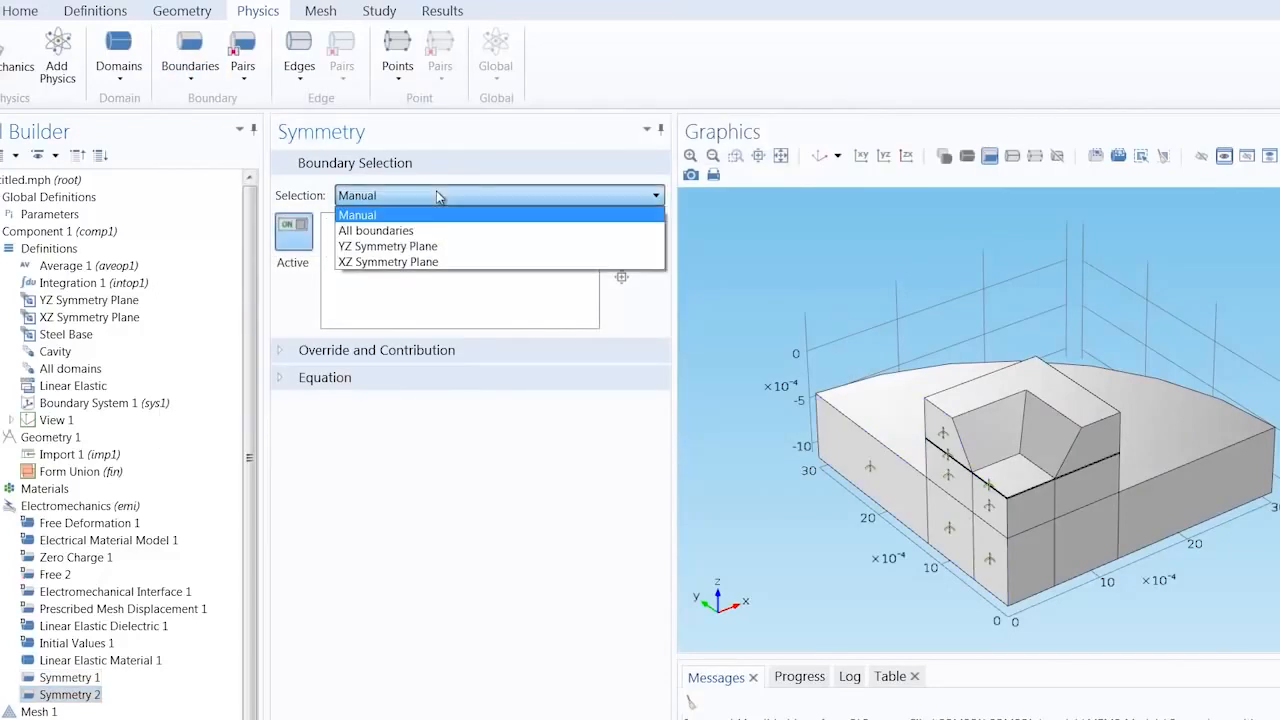
pyautogui.click(432, 262)
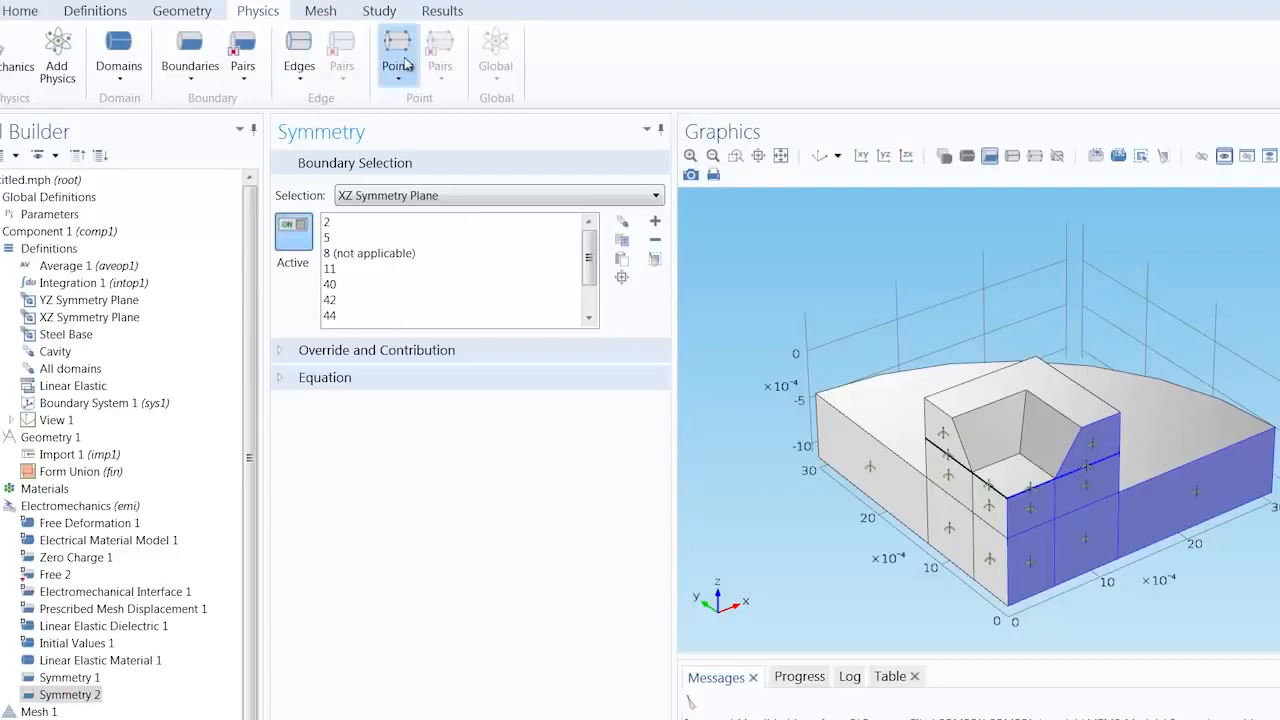
# Step: Add a point Prescribed Displacement on point 44 and check its location at the lower outer corner of the base
pyautogui.click(405, 64)
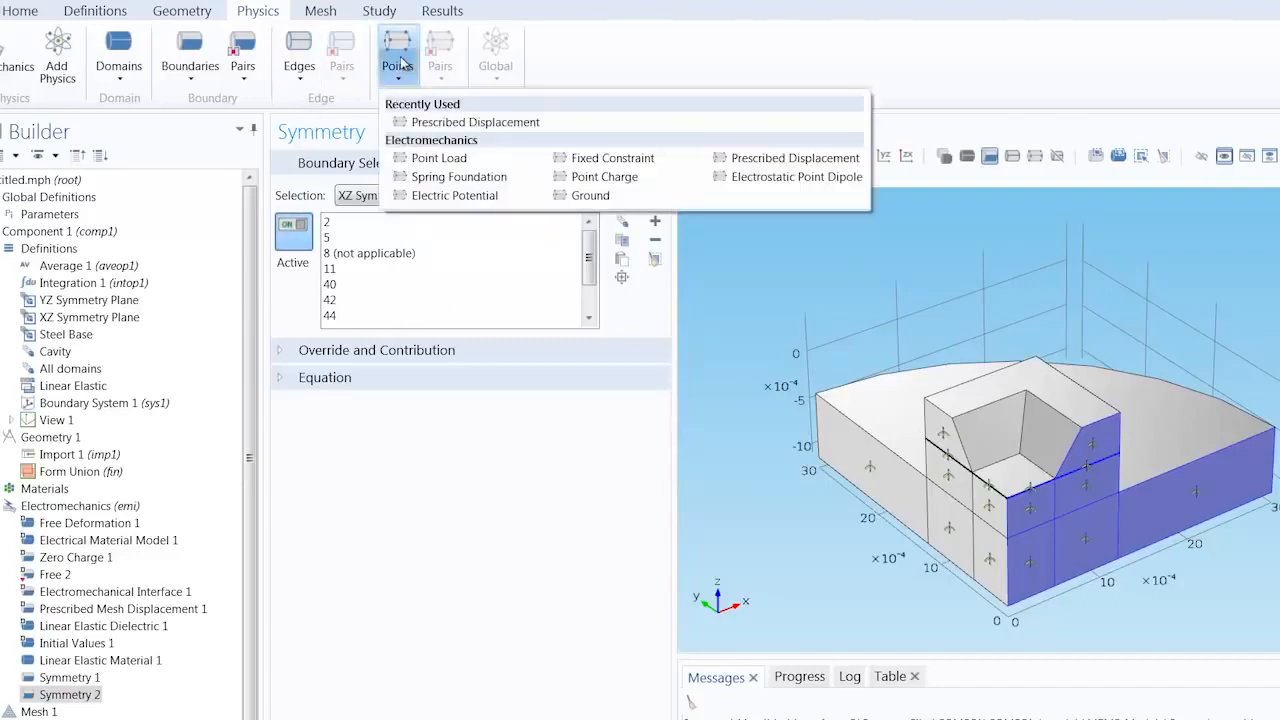
pyautogui.click(773, 160)
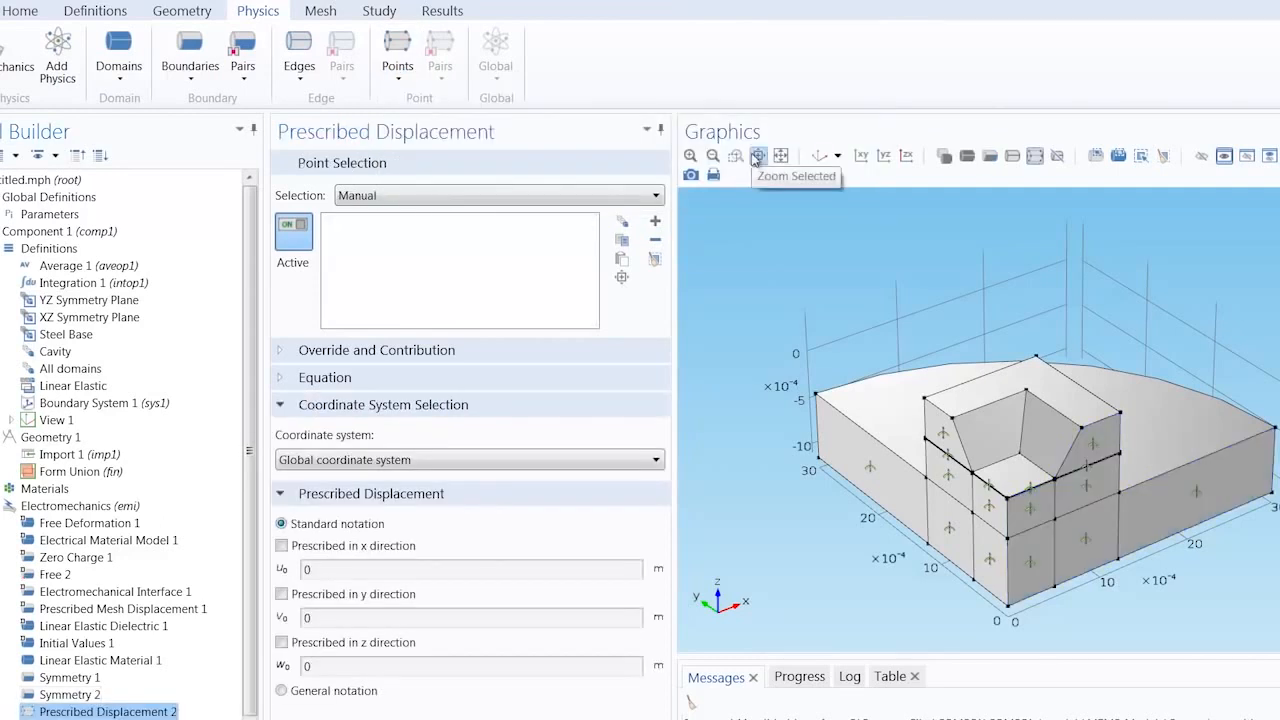
pyautogui.click(622, 260)
pyautogui.write('44')
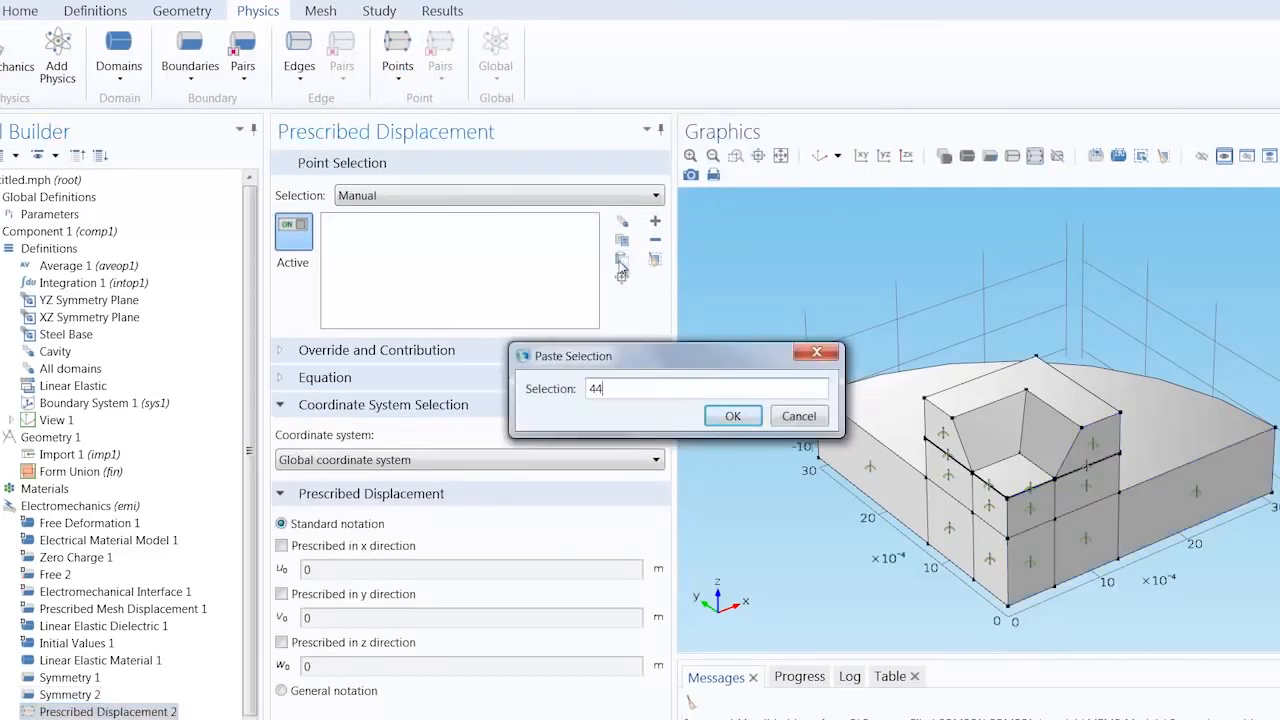
pyautogui.press('Return')
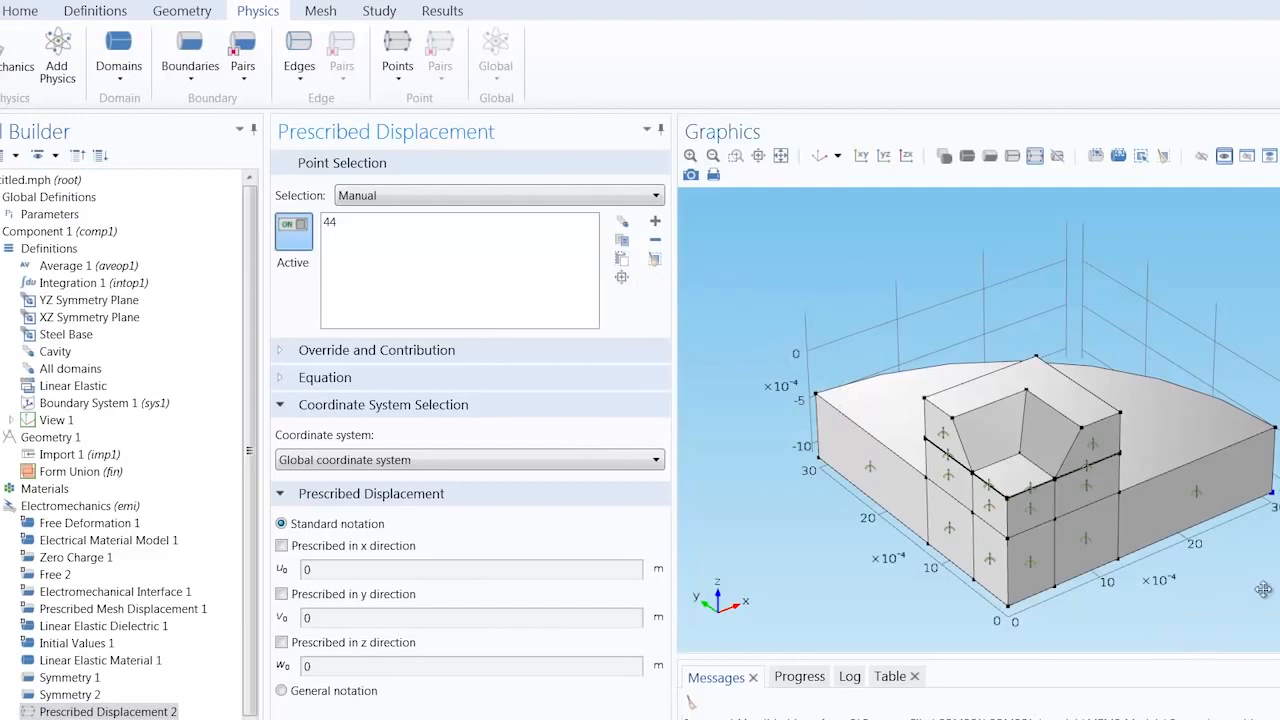
pyautogui.moveTo(1264, 590); pyautogui.dragTo(1050, 458)
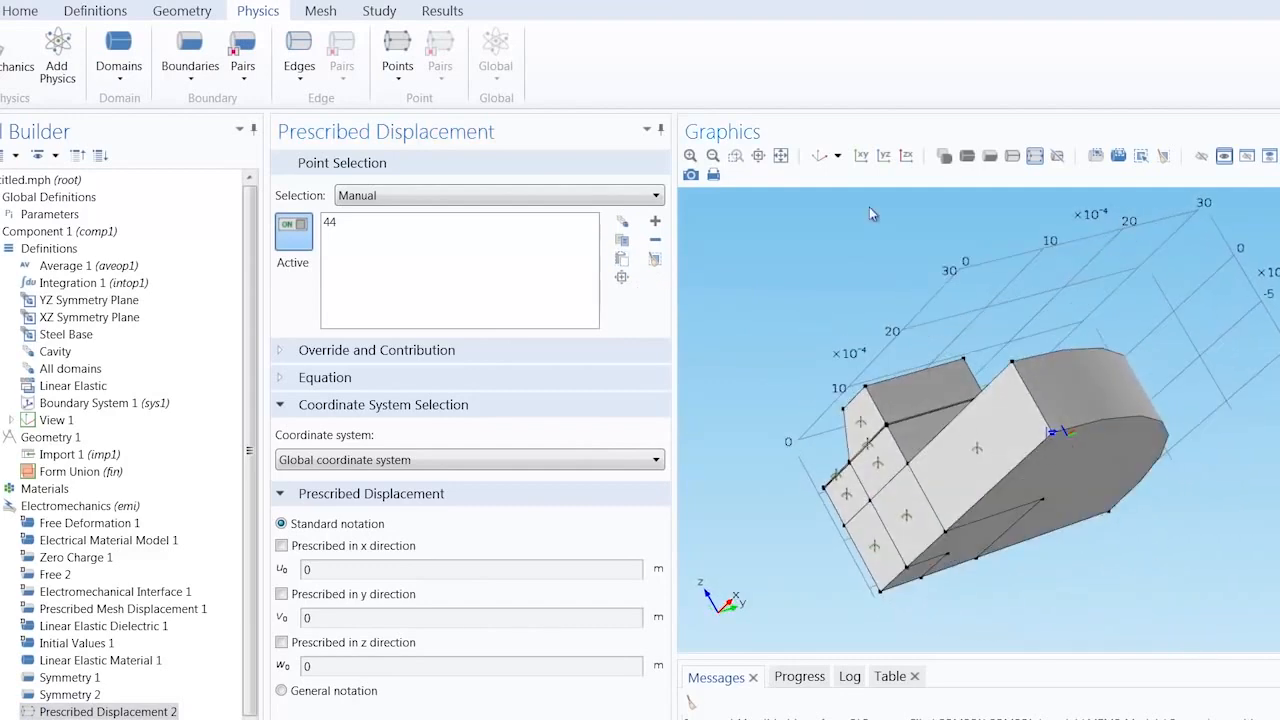
pyautogui.click(821, 157)
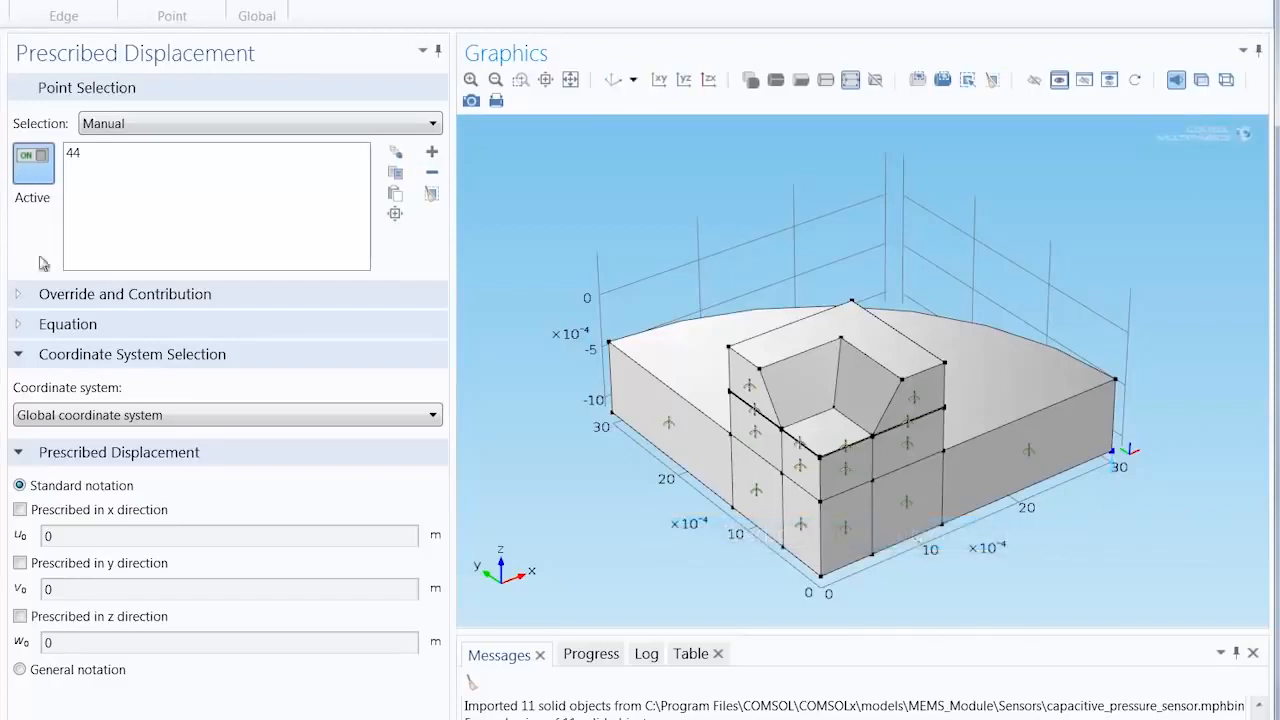
# Step: Prescribe the z displacement of point 44, keeping its value at 0 m
pyautogui.click(20, 617)
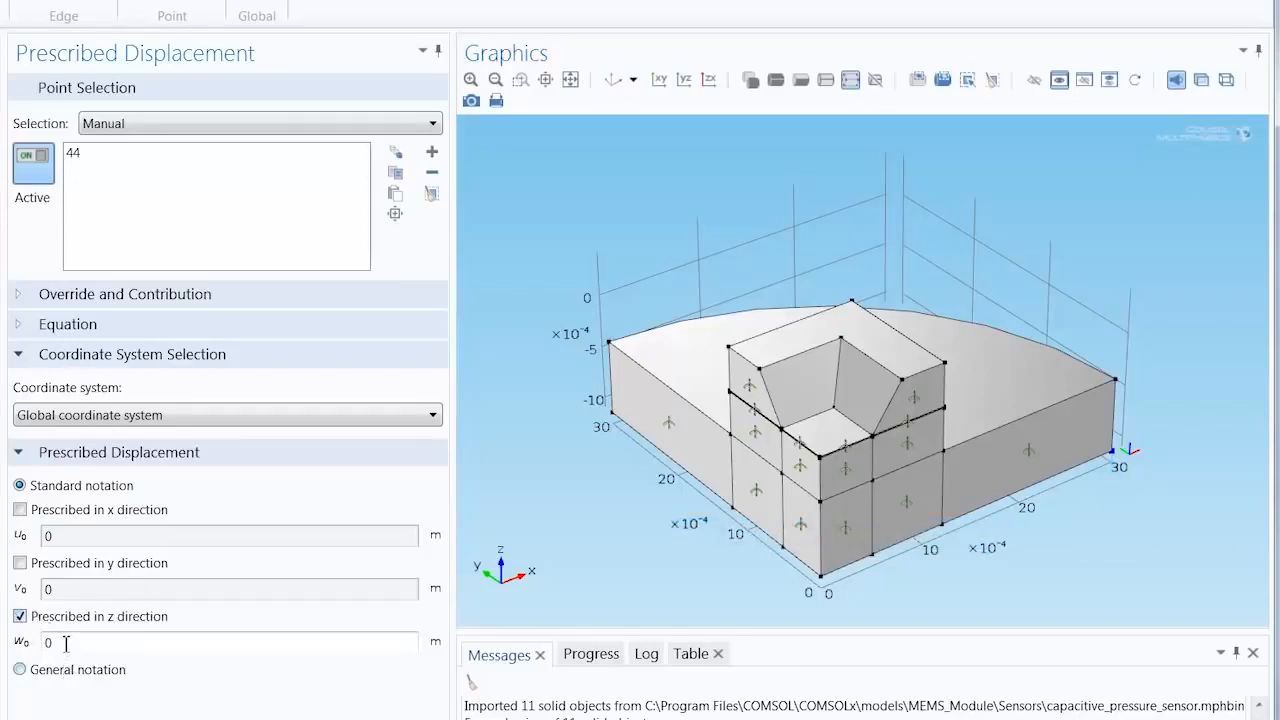
pyautogui.moveTo(66, 644); pyautogui.dragTo(40, 648)
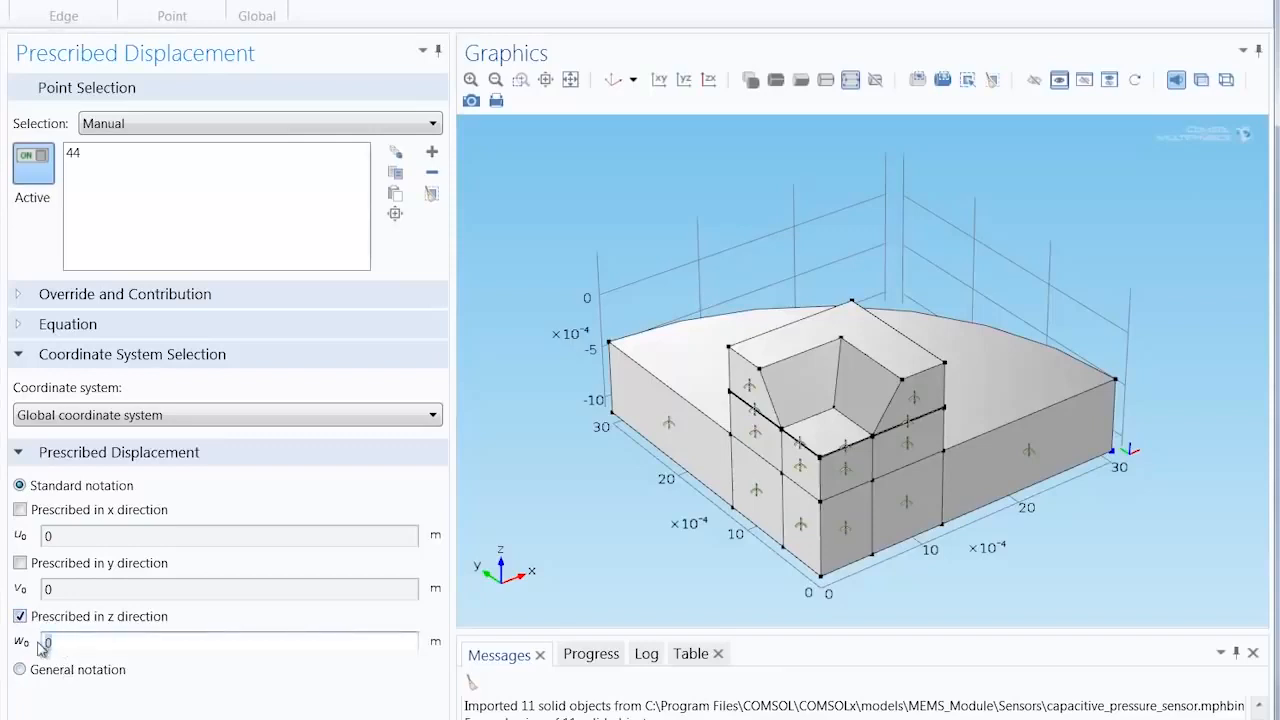
pyautogui.click(62, 645)
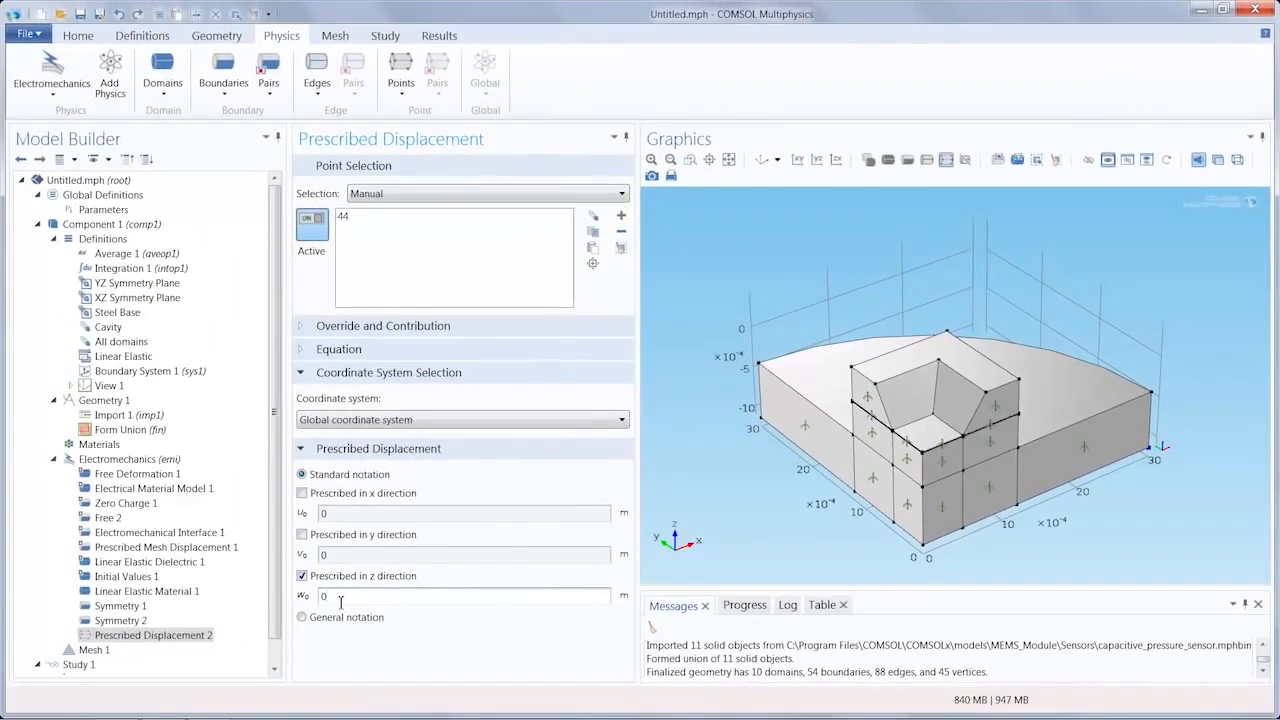
# Step: Add a Boundary Load on boundary 13, the floor of the recess
pyautogui.click(226, 88)
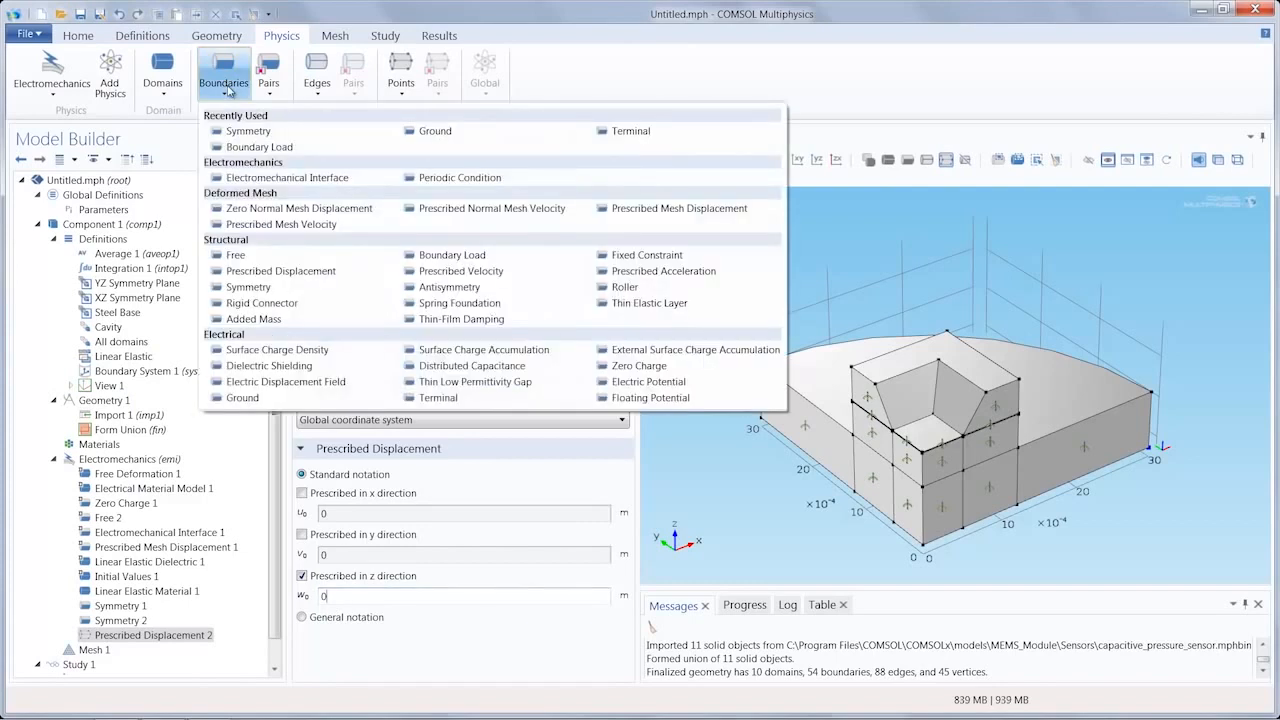
pyautogui.click(452, 256)
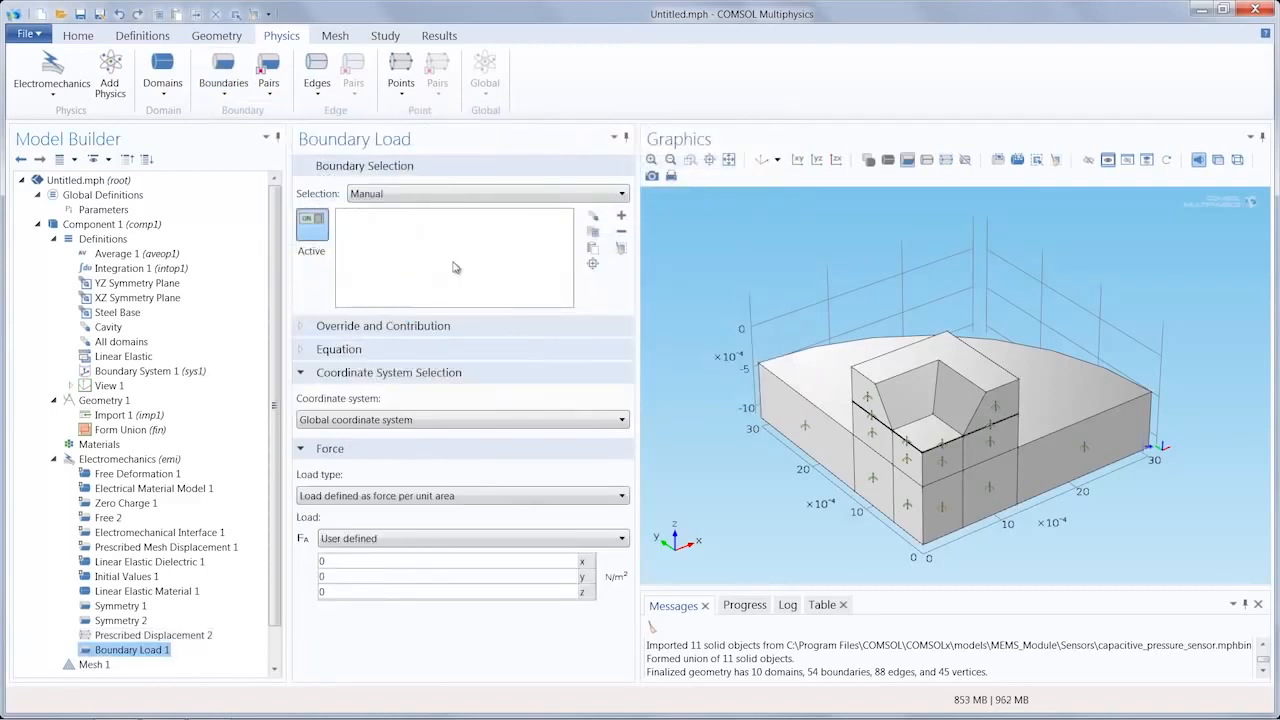
pyautogui.click(592, 249)
pyautogui.write('13')
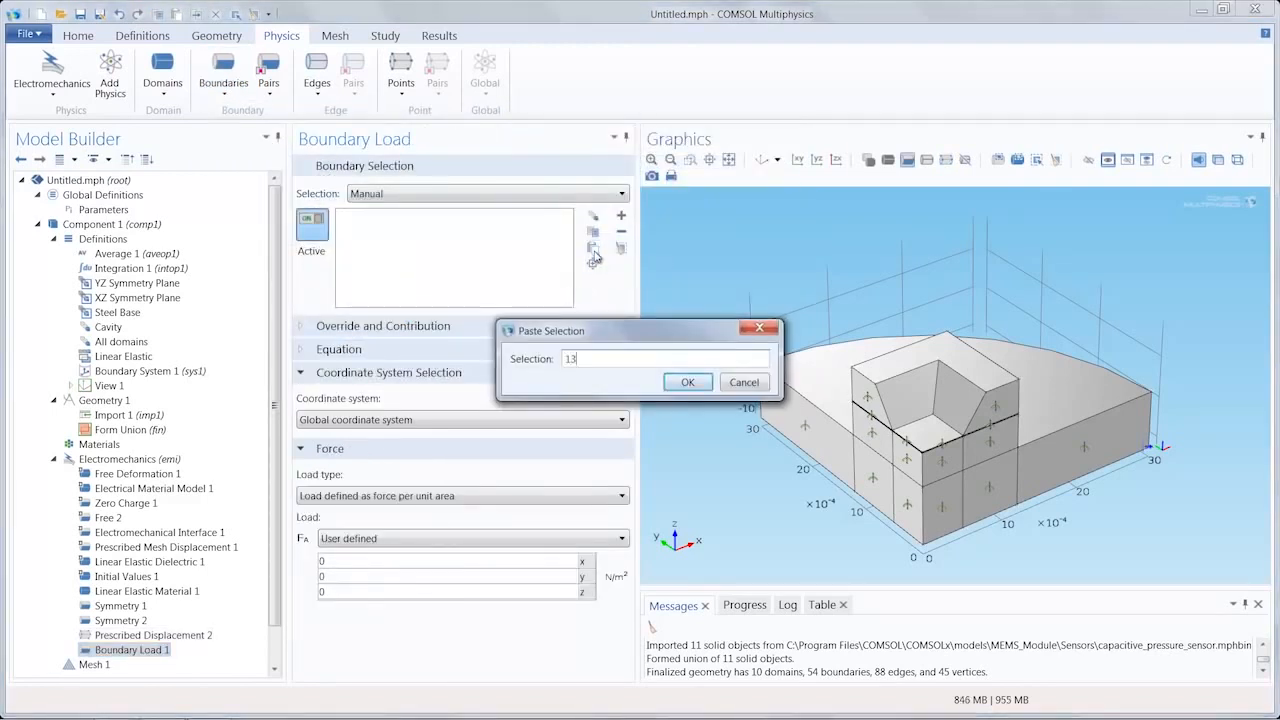
pyautogui.press('Return')
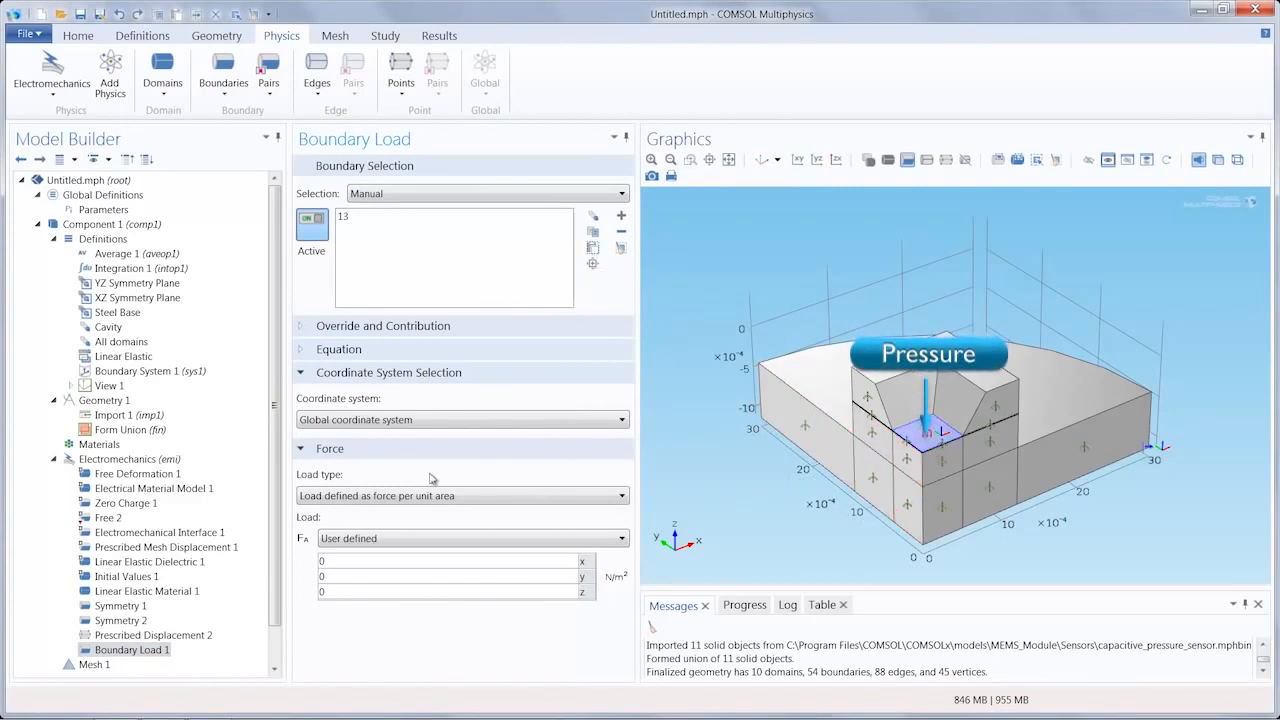
# Step: Change the boundary load's type to Pressure and set the pressure to p0
pyautogui.click(405, 496)
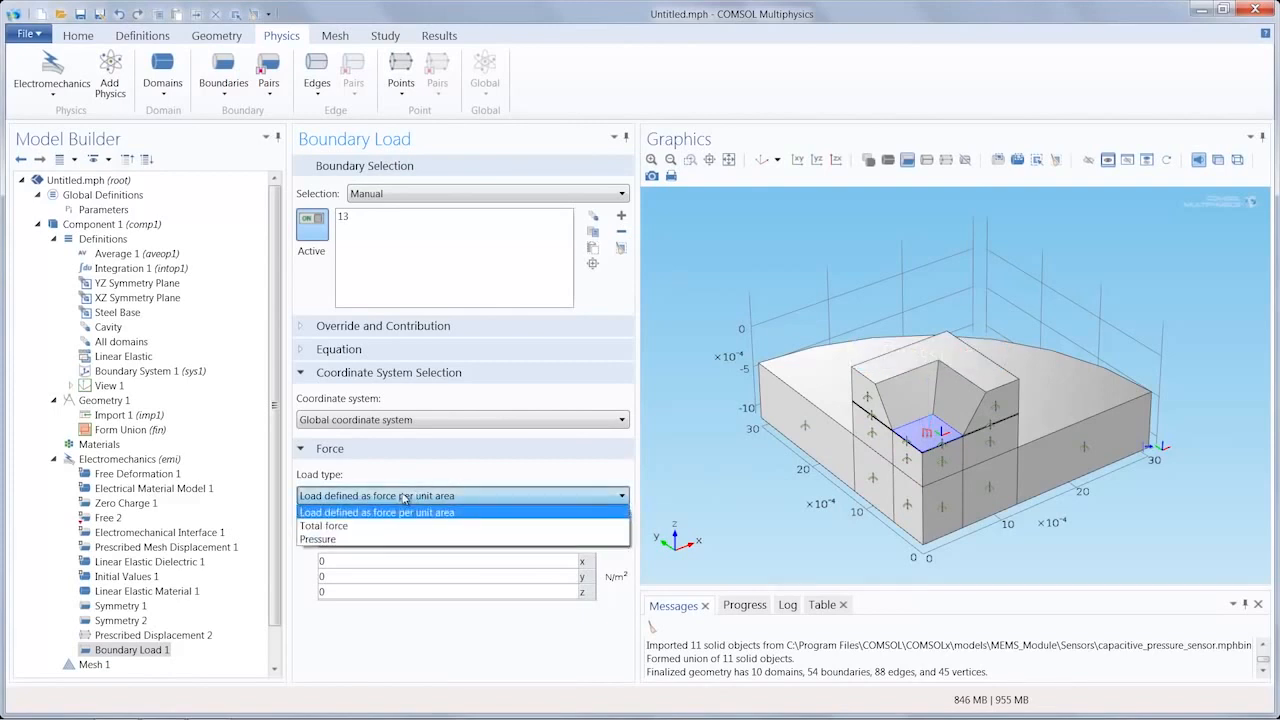
pyautogui.click(333, 541)
pyautogui.write('p')
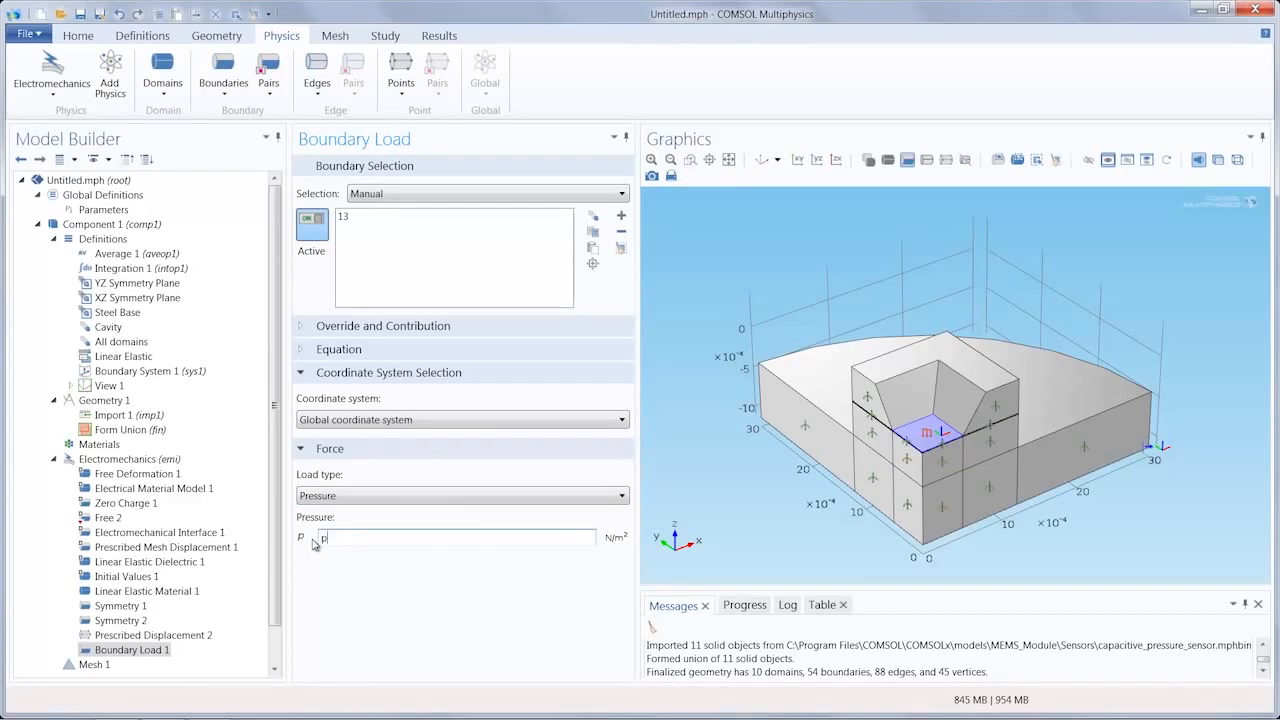
pyautogui.write('0')
pyautogui.click(395, 596)
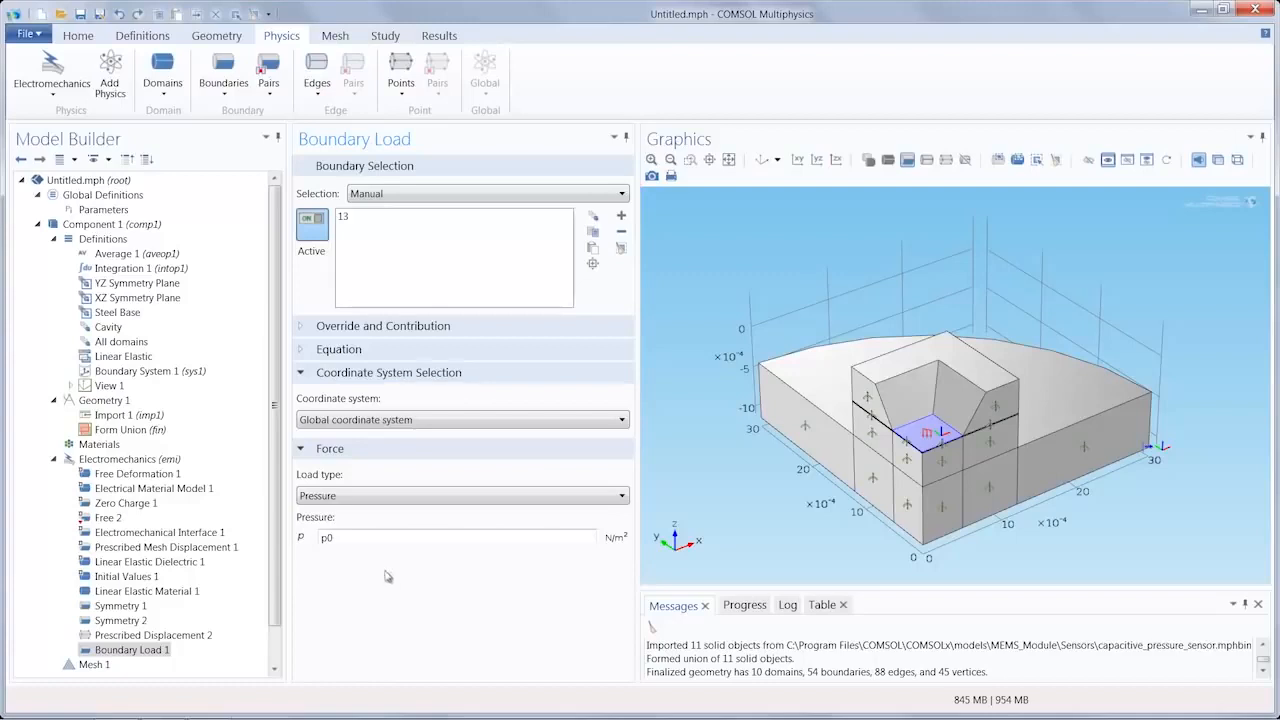
# Step: Remove the z displacement constraint from the default Prescribed Mesh Displacement condition
pyautogui.click(166, 548)
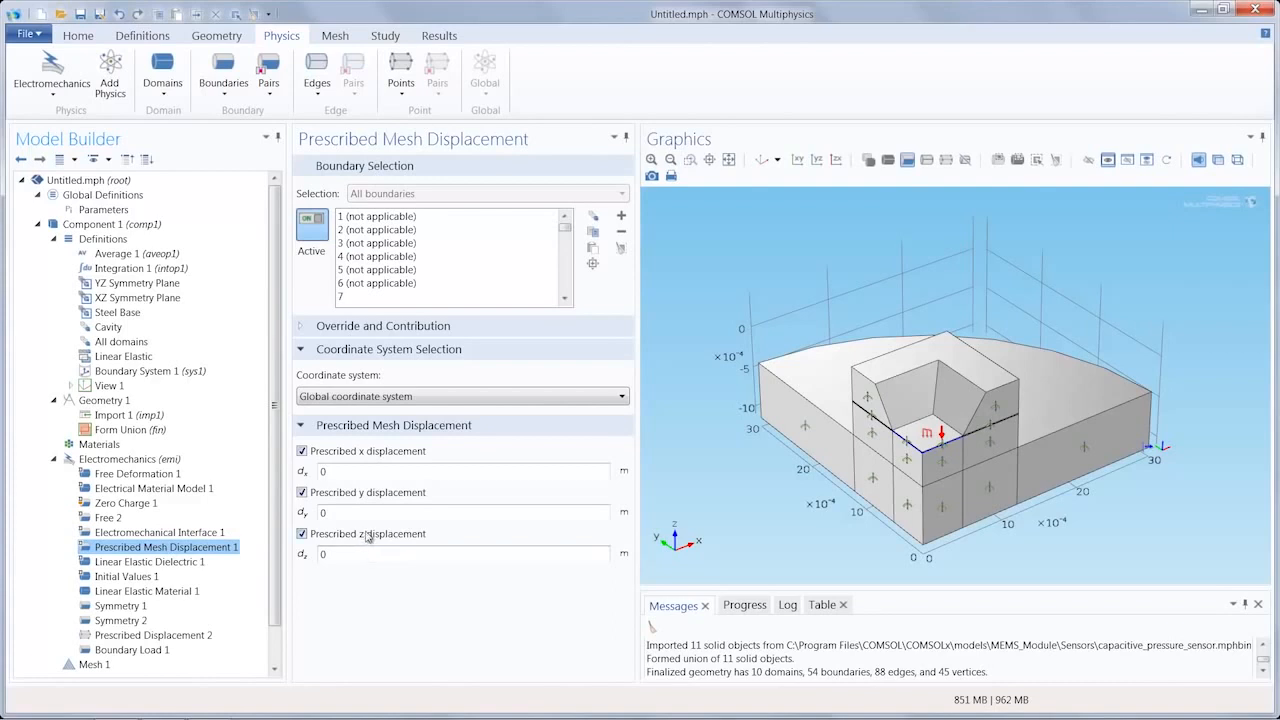
pyautogui.click(302, 535)
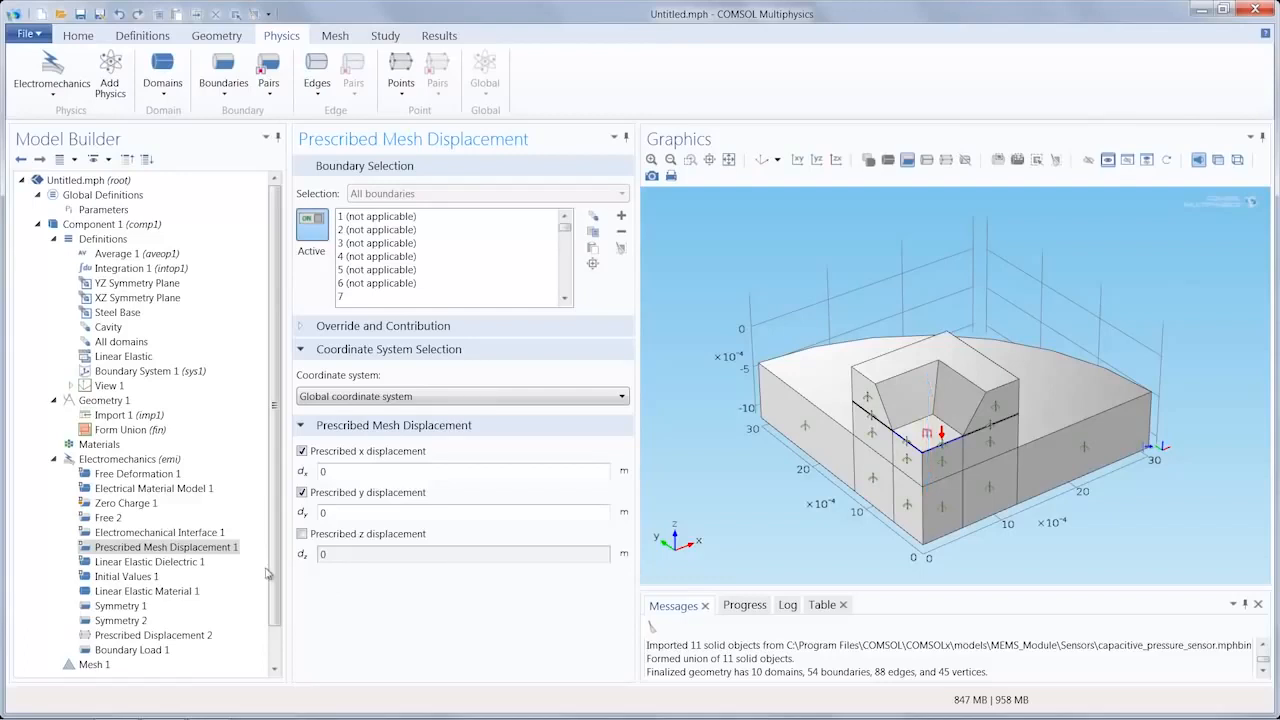
# Step: Add an electrical Terminal on boundary 12 and set its terminal type to Voltage
pyautogui.click(224, 82)
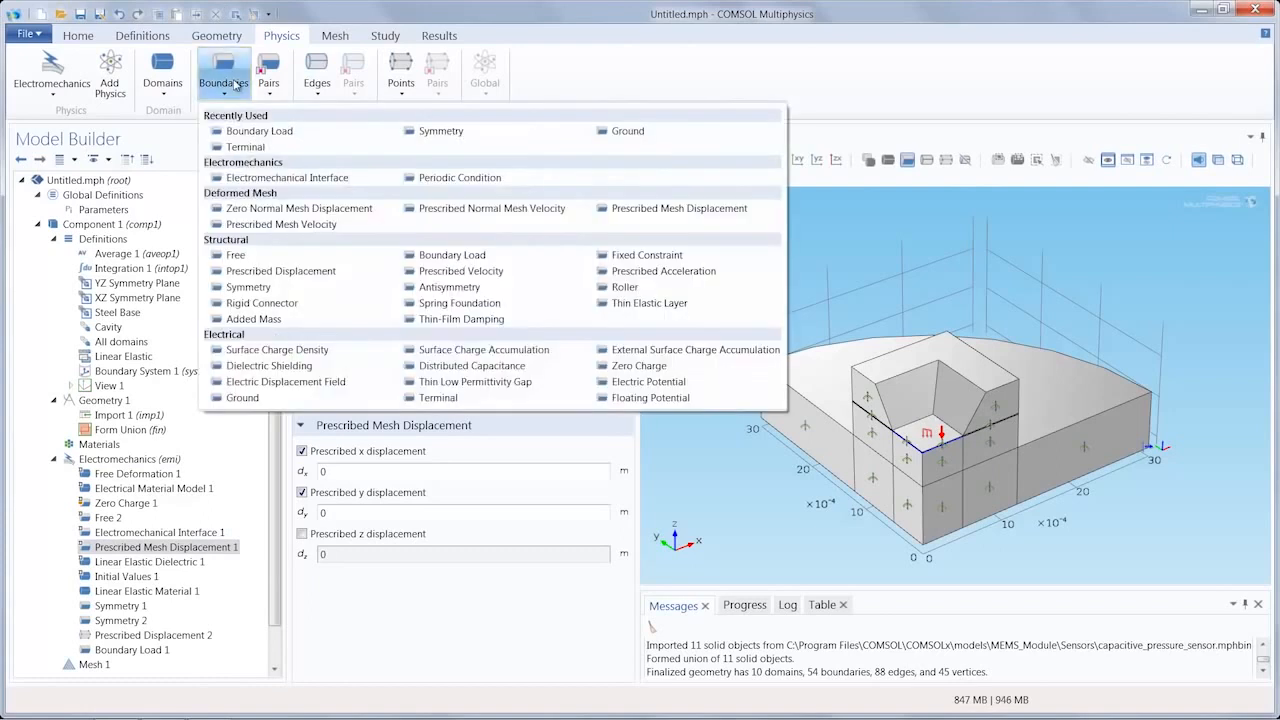
pyautogui.click(425, 400)
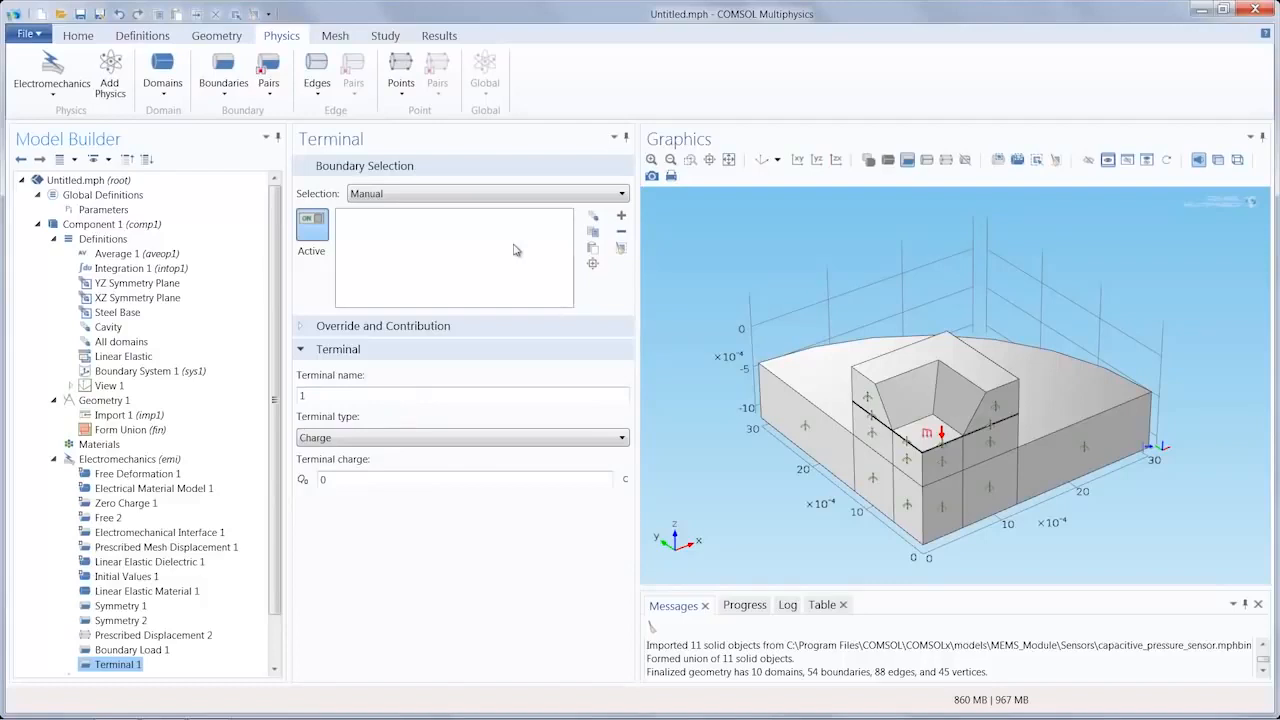
pyautogui.click(592, 249)
pyautogui.write('12')
pyautogui.press('Return')
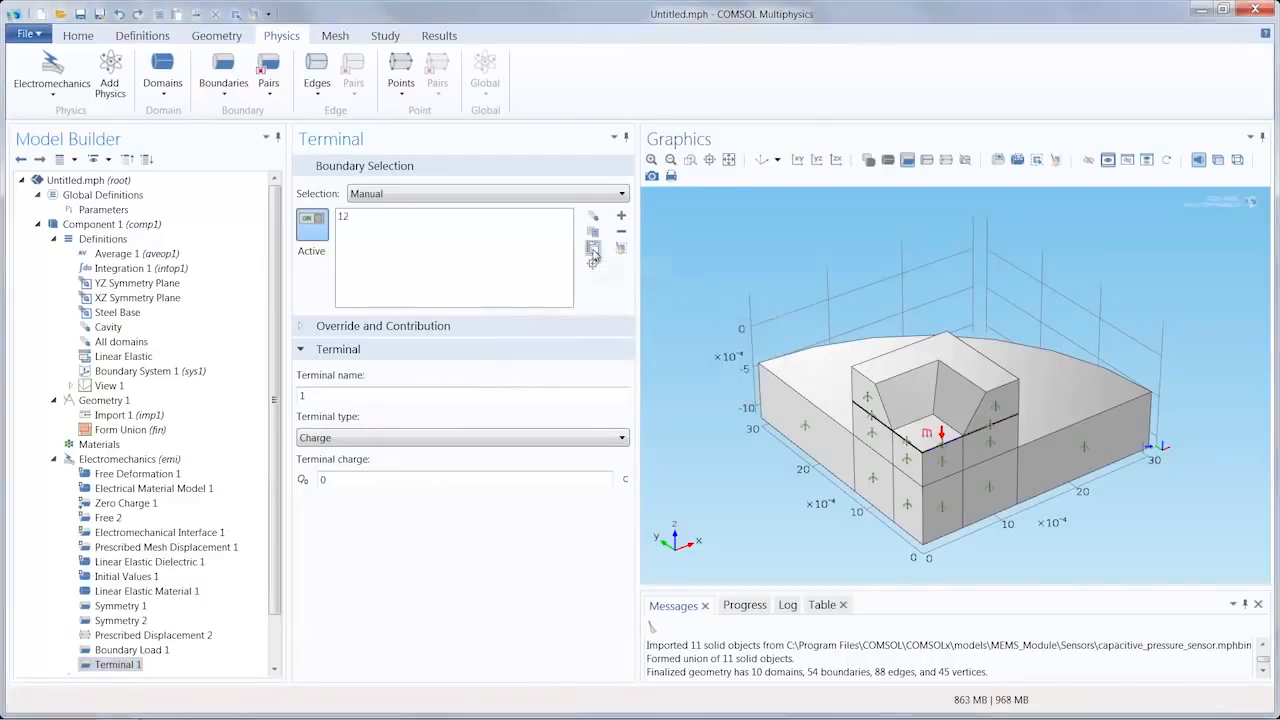
pyautogui.click(403, 443)
pyautogui.click(396, 457)
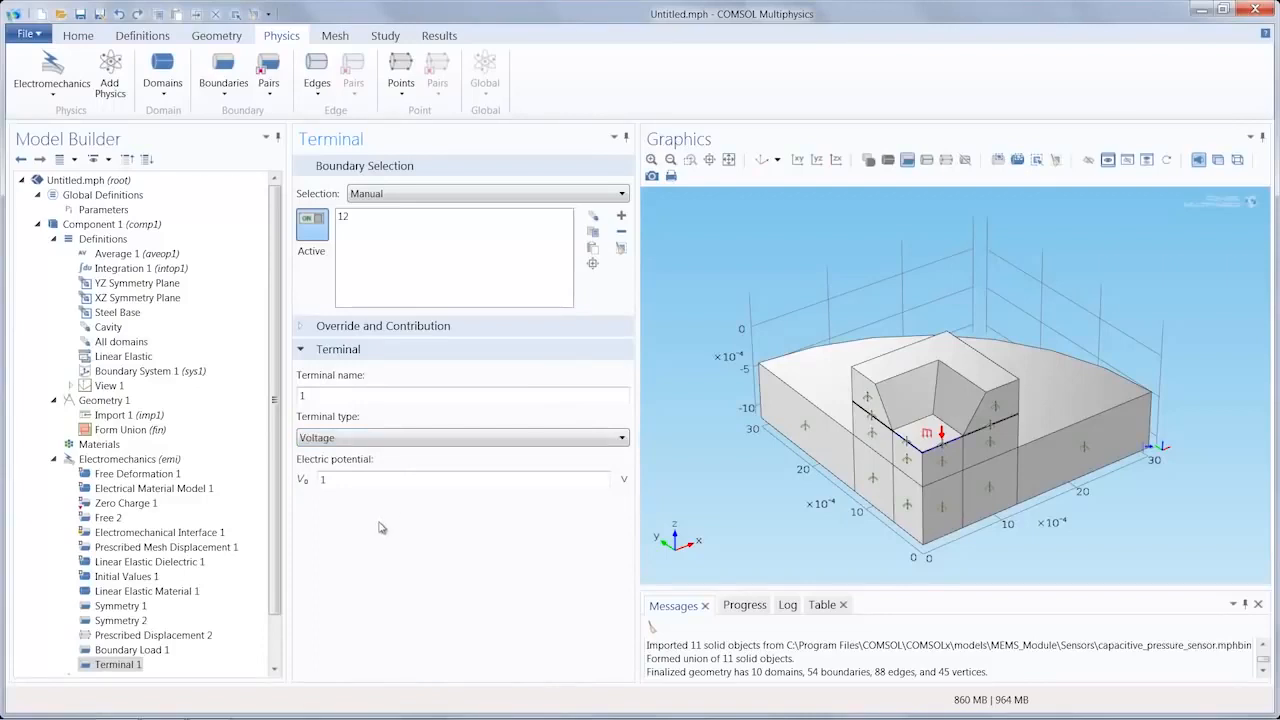
# Step: Add an electrical Ground condition on boundary 9
pyautogui.click(226, 92)
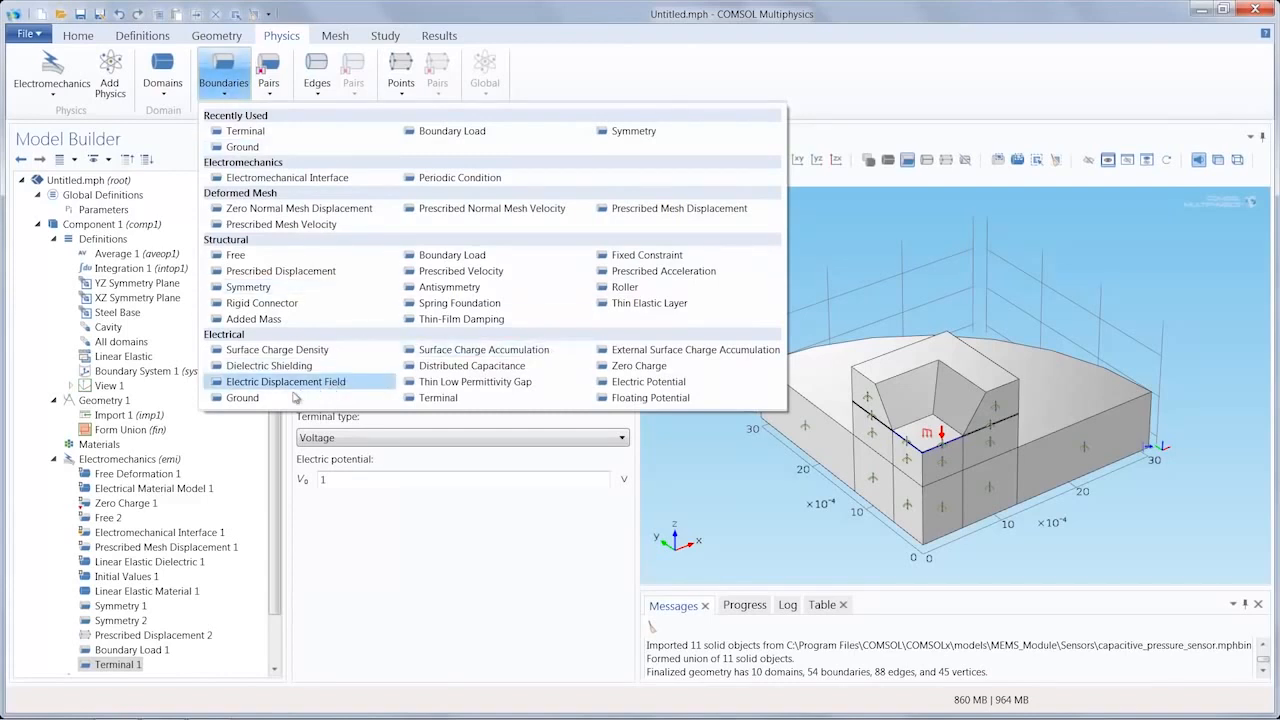
pyautogui.click(250, 398)
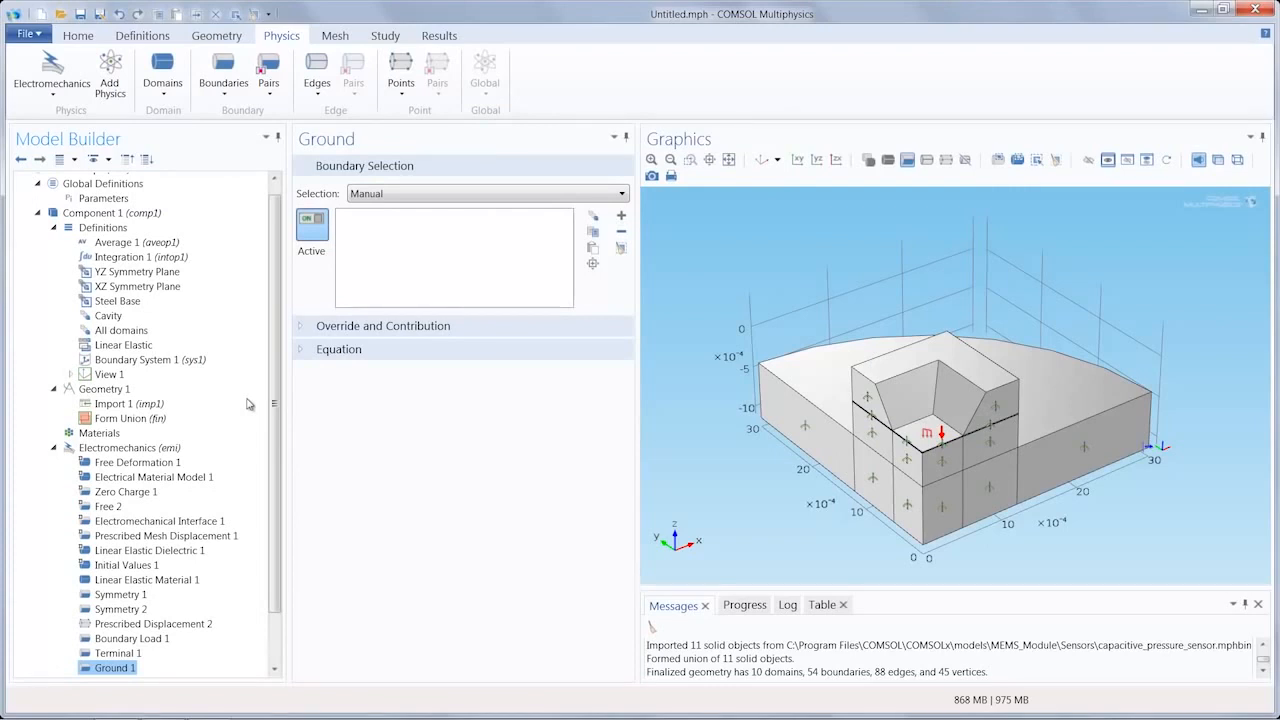
pyautogui.click(591, 250)
pyautogui.write('9')
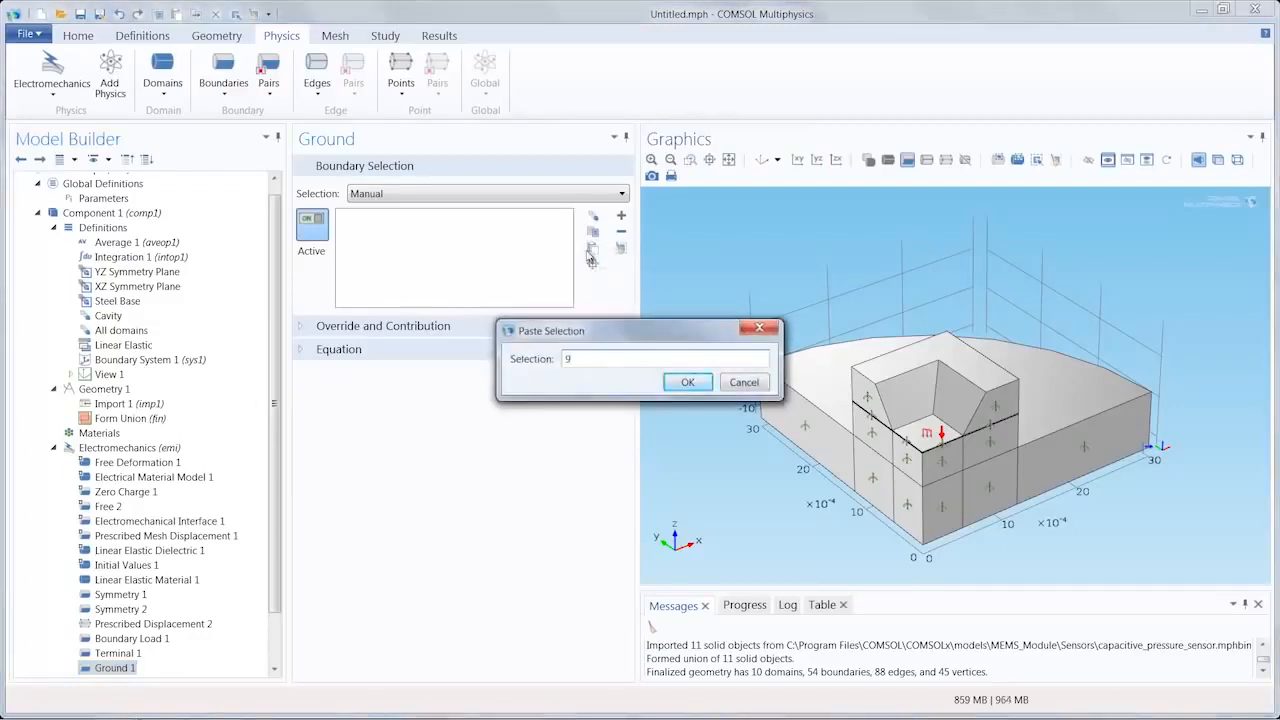
pyautogui.press('Return')
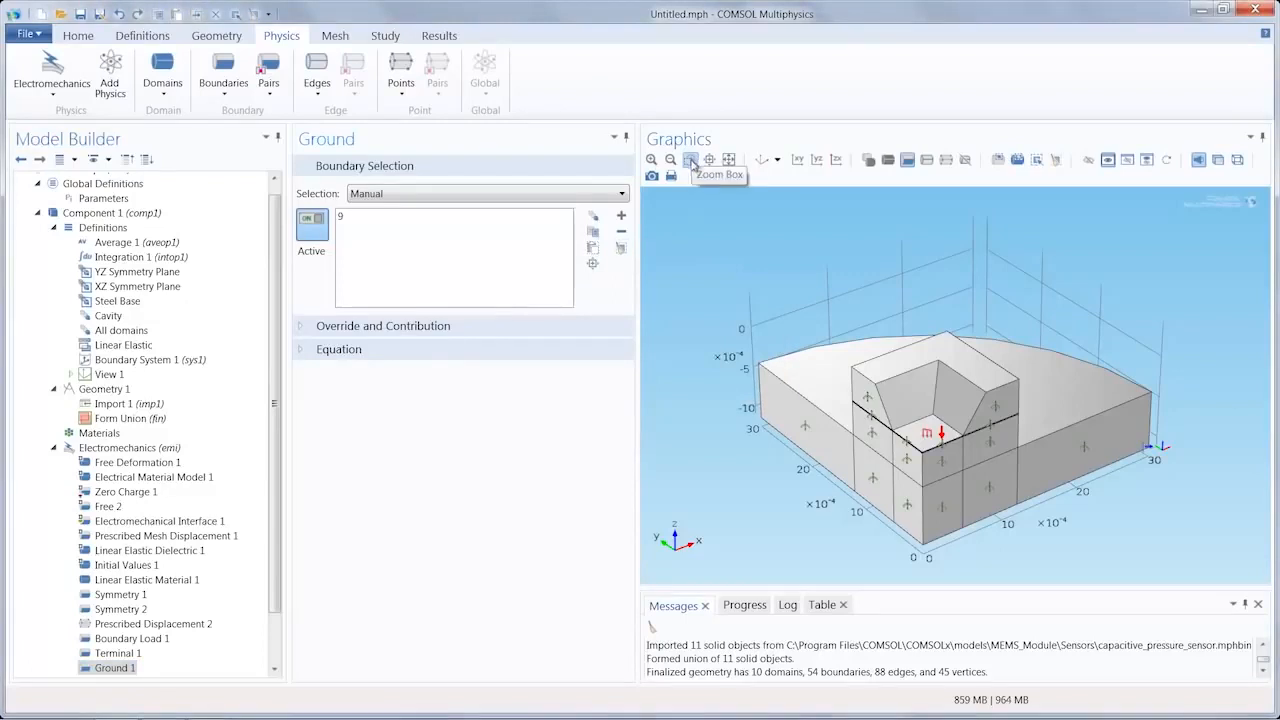
# Step: Examine the Ground and Terminal boundaries up close at the corner of the thin cavity
pyautogui.click(690, 160)
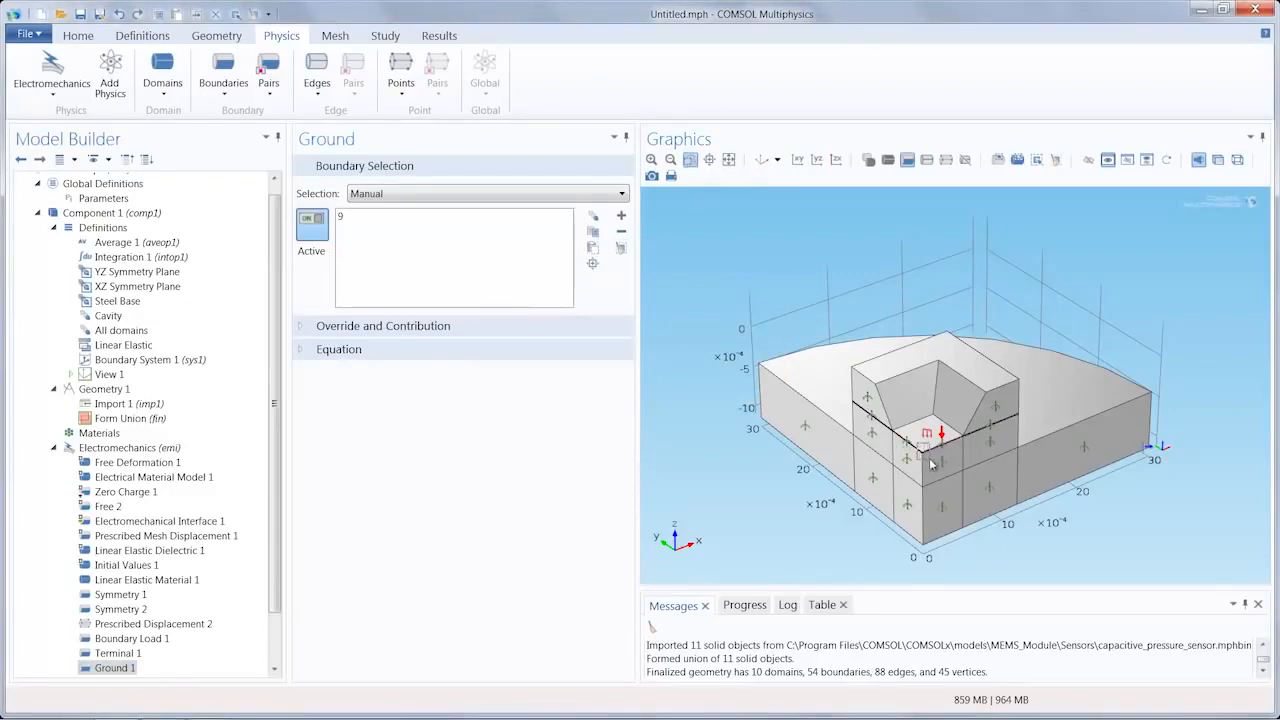
pyautogui.moveTo(930, 463); pyautogui.dragTo(926, 460)
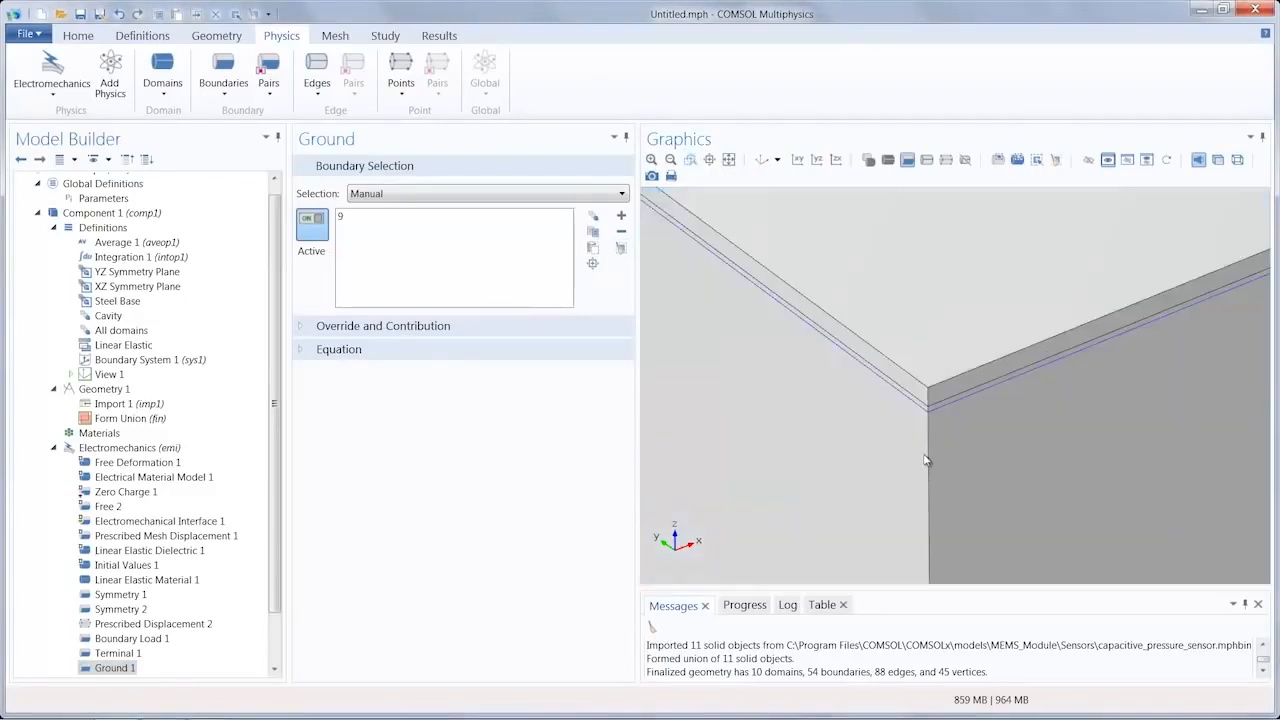
pyautogui.click(690, 160)
pyautogui.moveTo(905, 349); pyautogui.dragTo(958, 447)
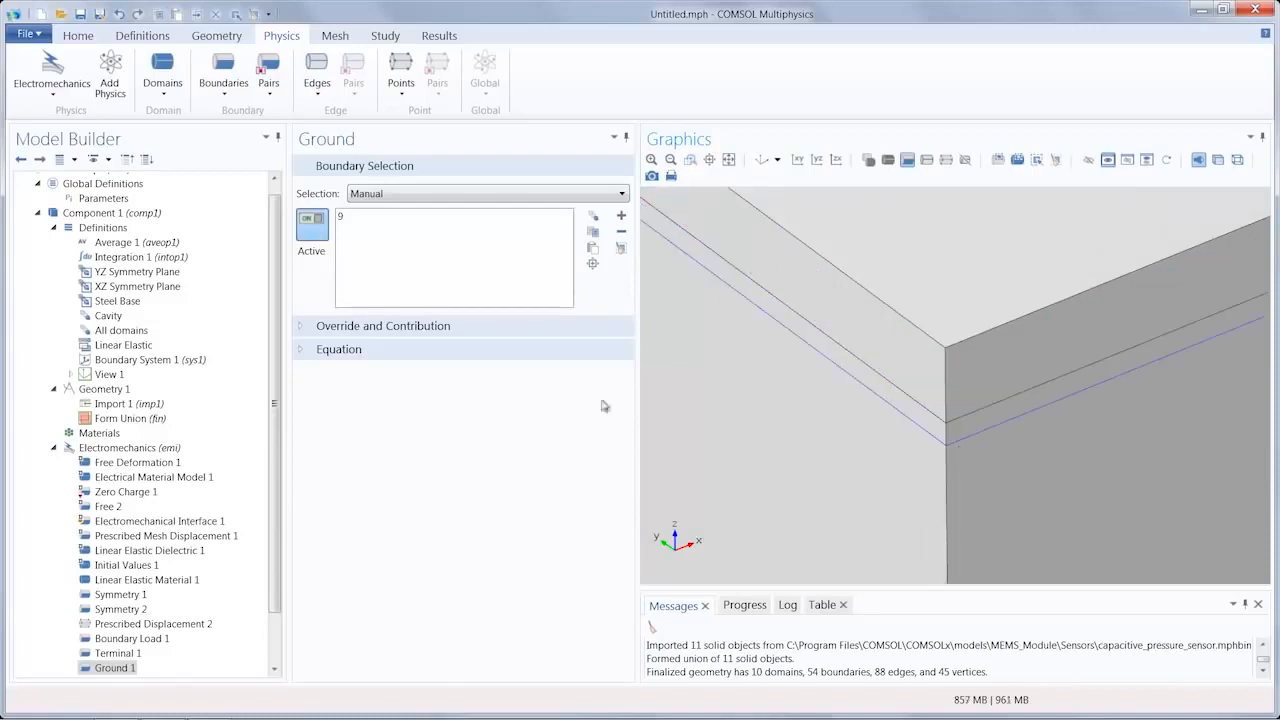
pyautogui.click(128, 654)
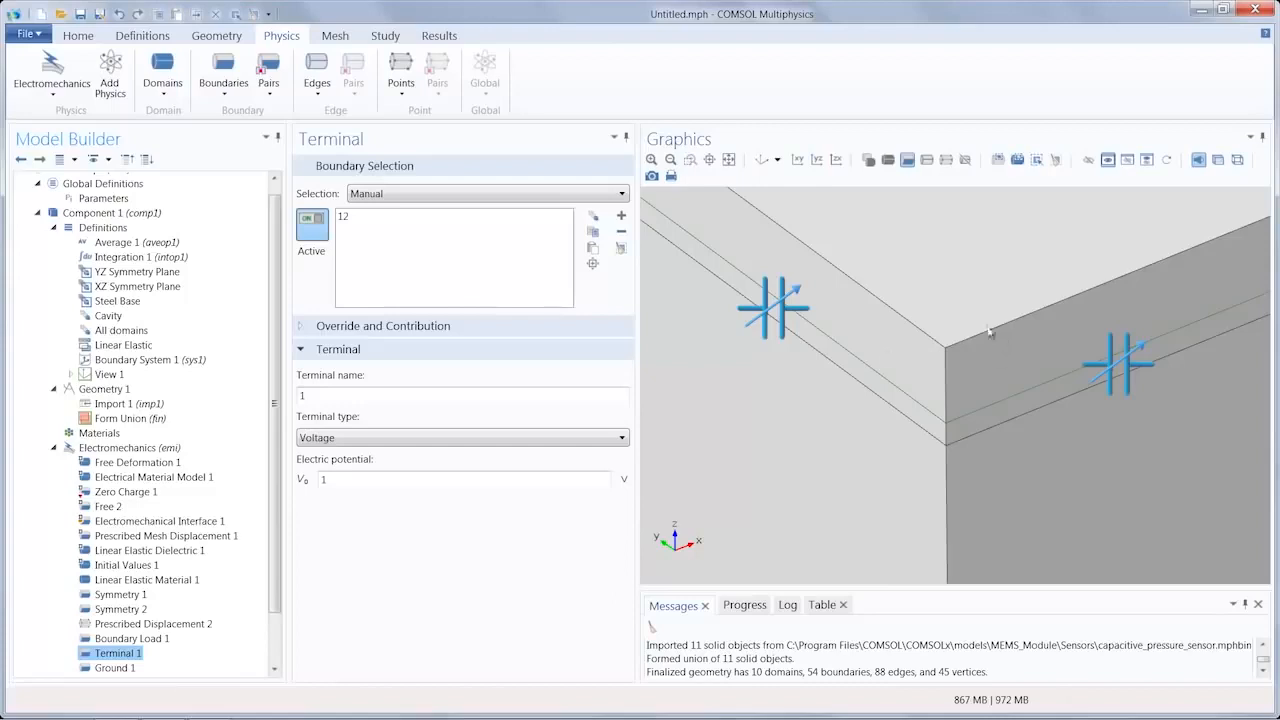
pyautogui.click(115, 668)
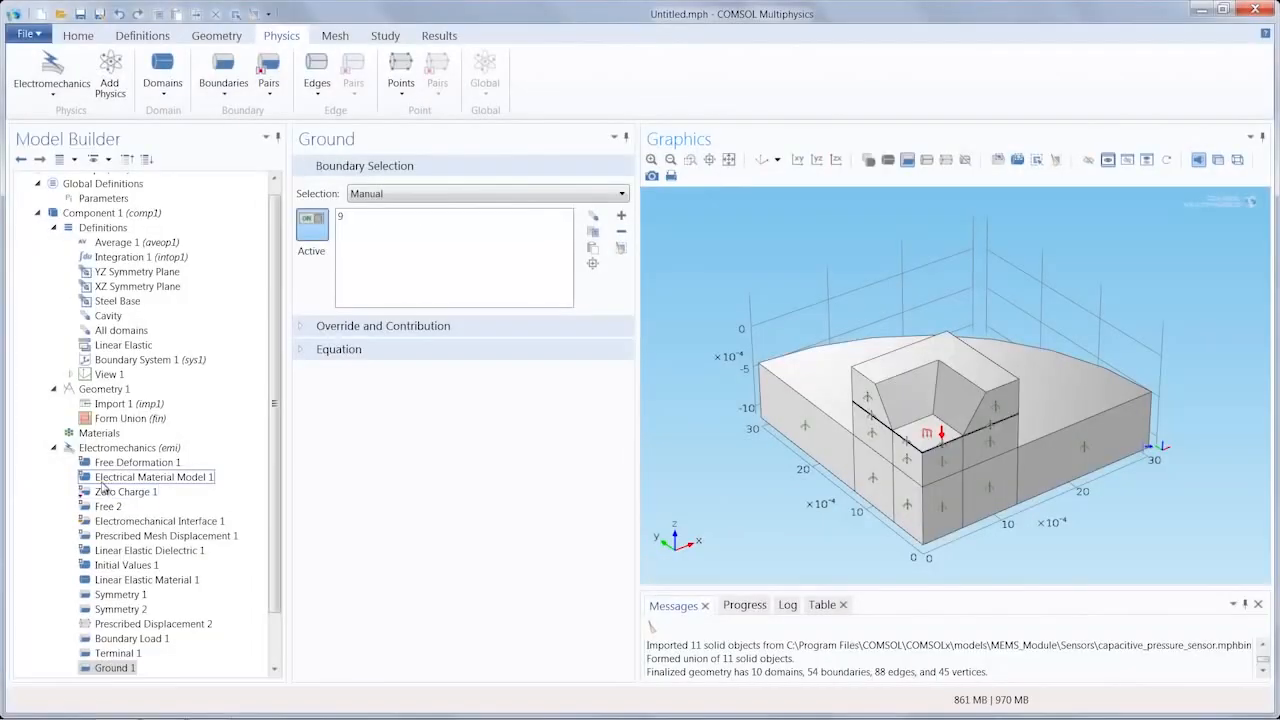
# Step: Create a blank material named Silicon with relative permittivity 11.7, Young's modulus 170[GPa], Poisson's ratio 0.06 and density 2330
pyautogui.click(80, 36)
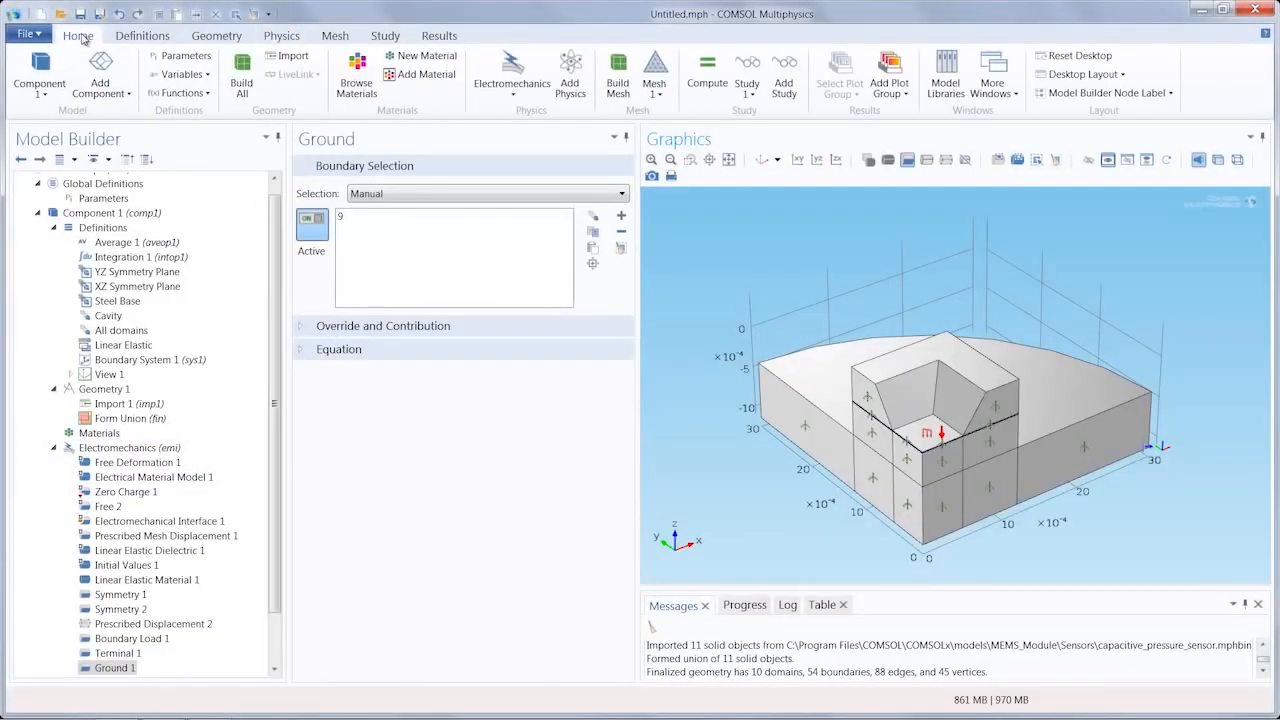
pyautogui.click(426, 56)
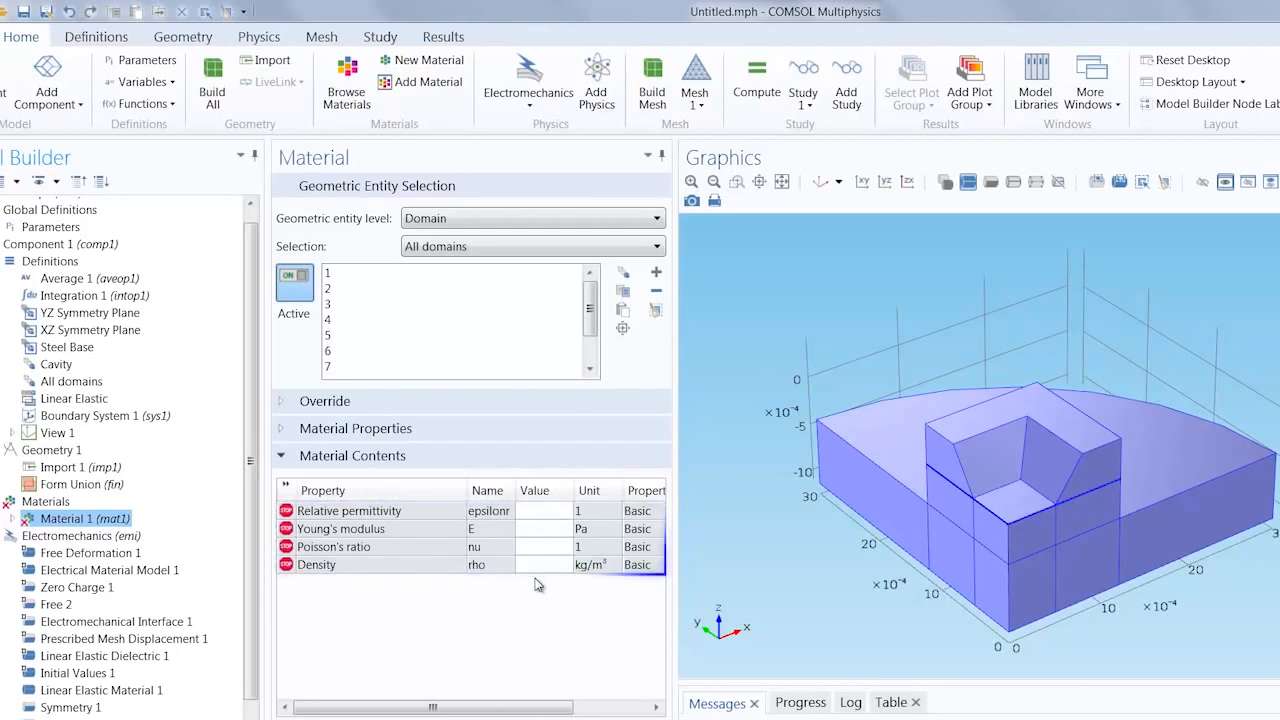
pyautogui.rightClick(85, 521)
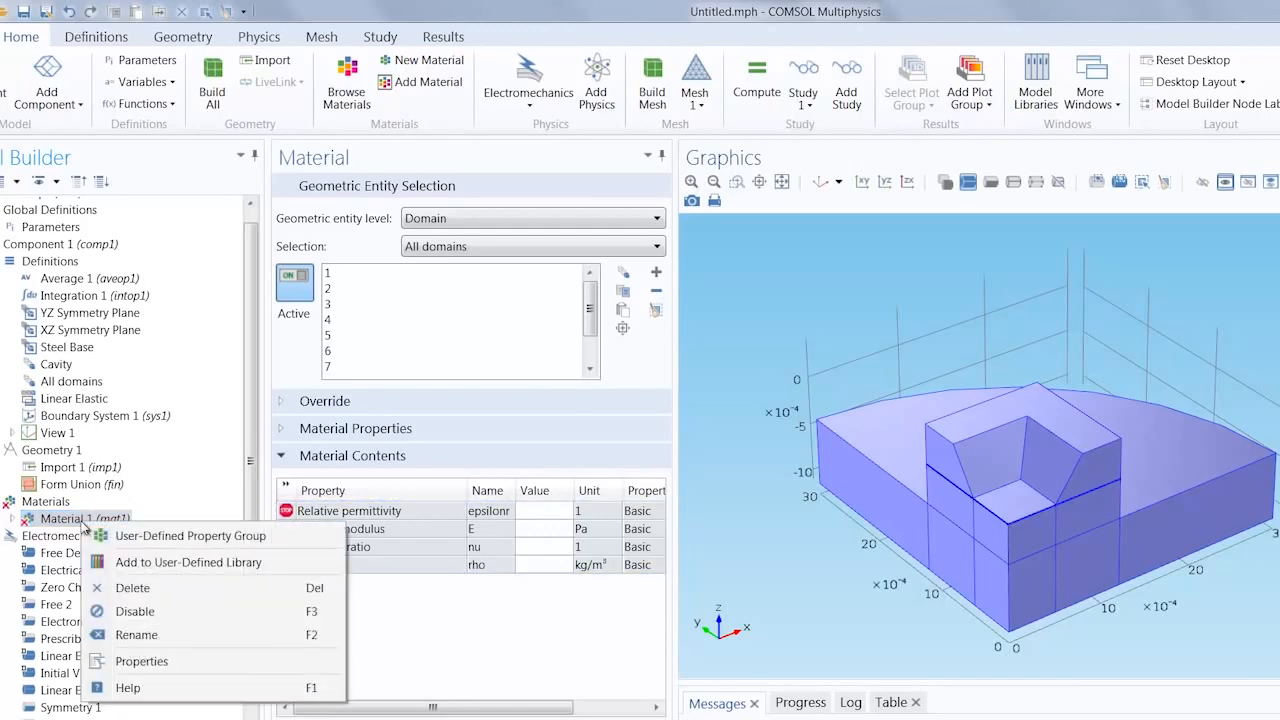
pyautogui.click(166, 640)
pyautogui.write('Silicon')
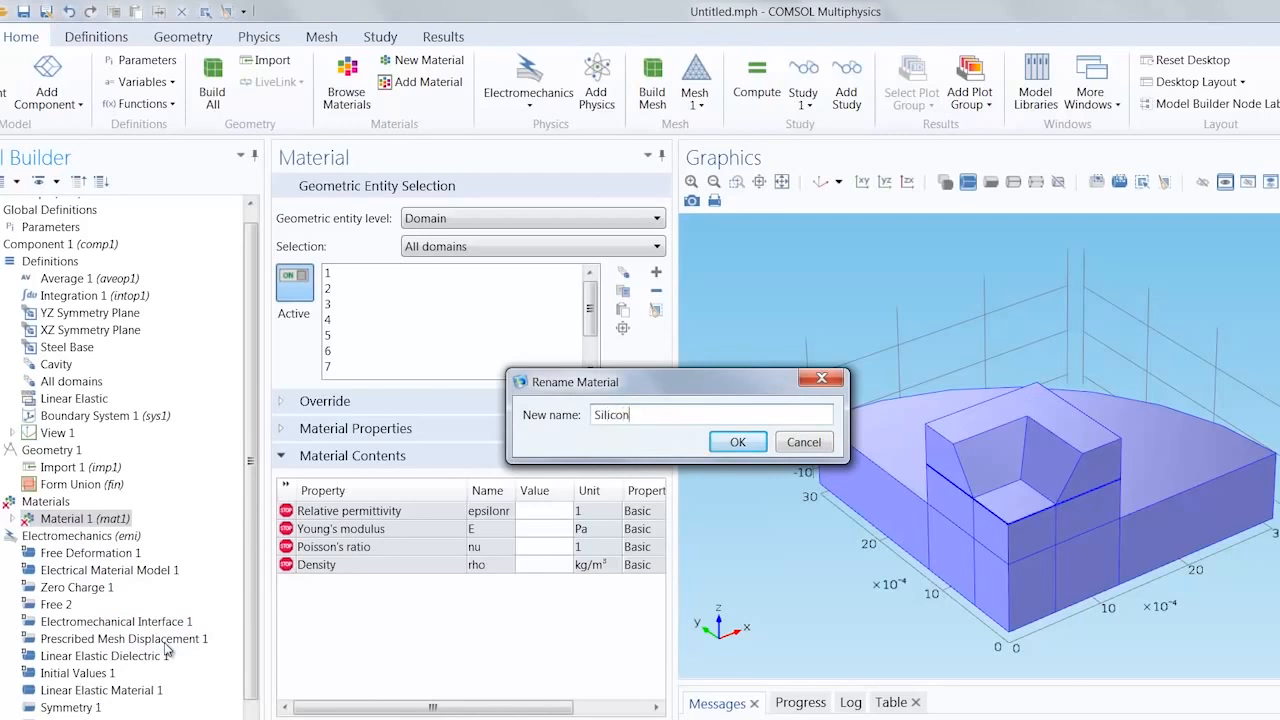
pyautogui.press('Return')
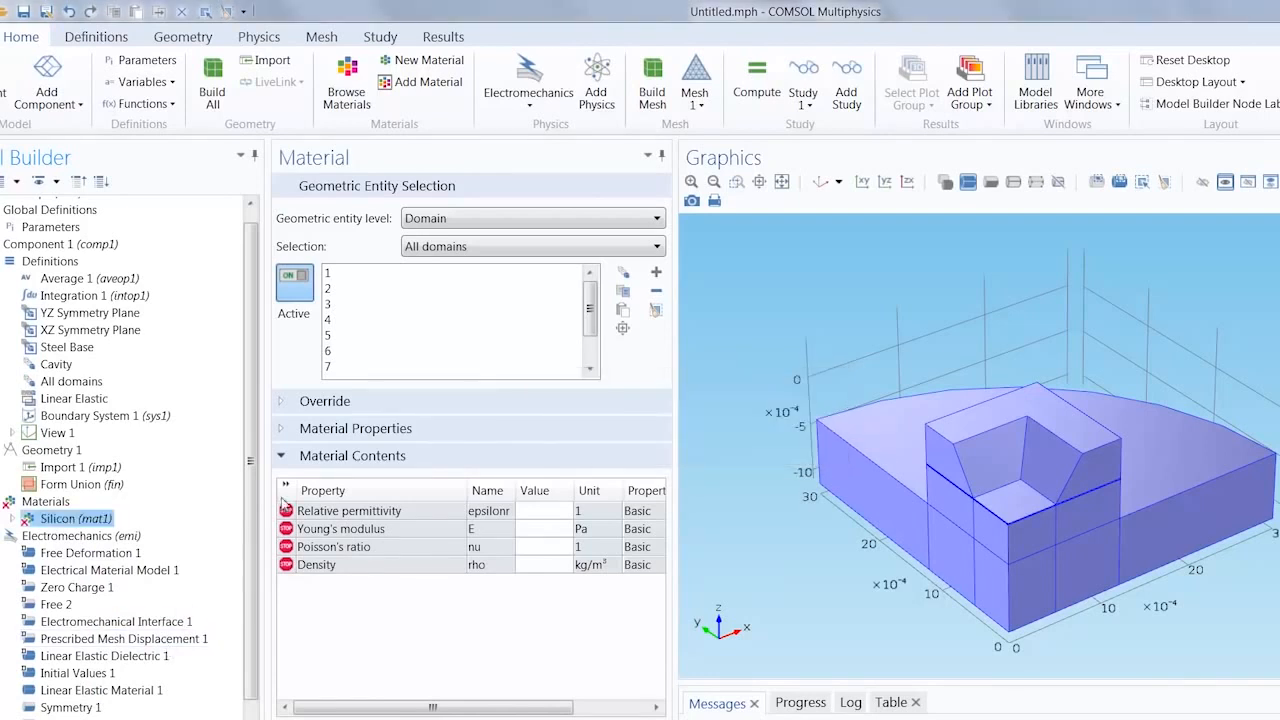
pyautogui.click(543, 512)
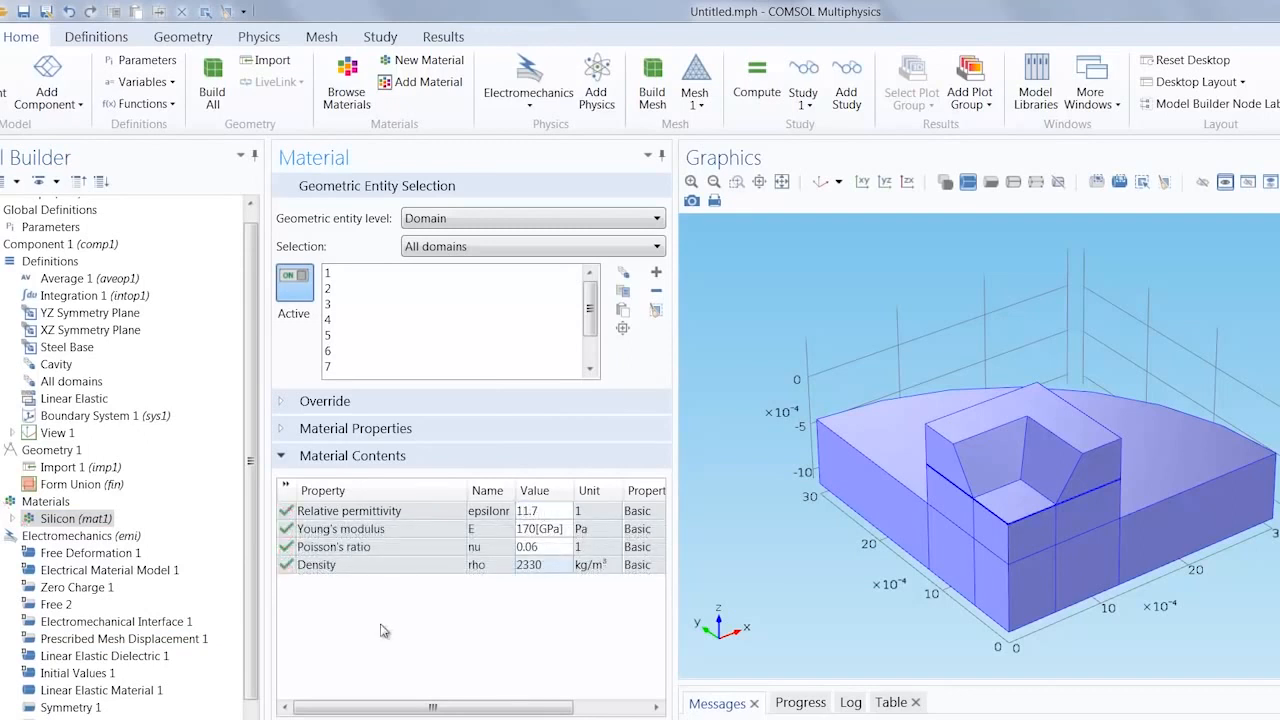
# Step: Create a second blank material on the Cavity selection and set its relative permittivity to 1
pyautogui.click(430, 62)
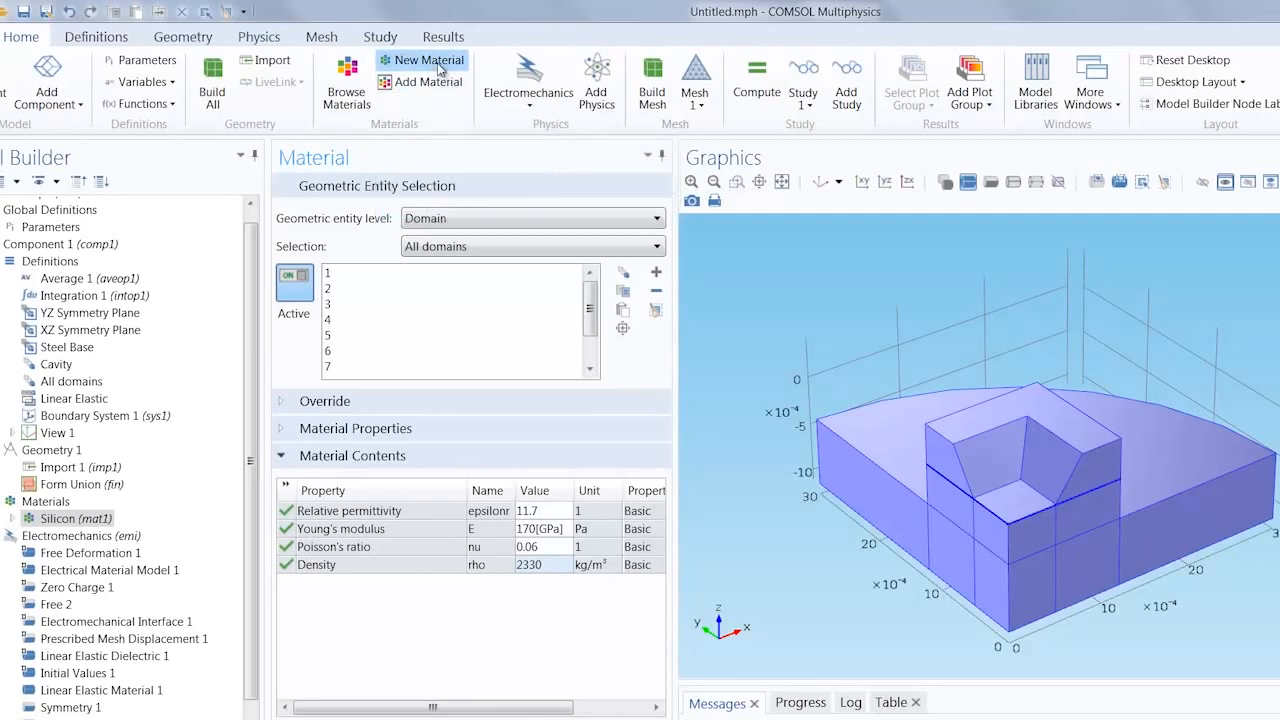
pyautogui.click(464, 252)
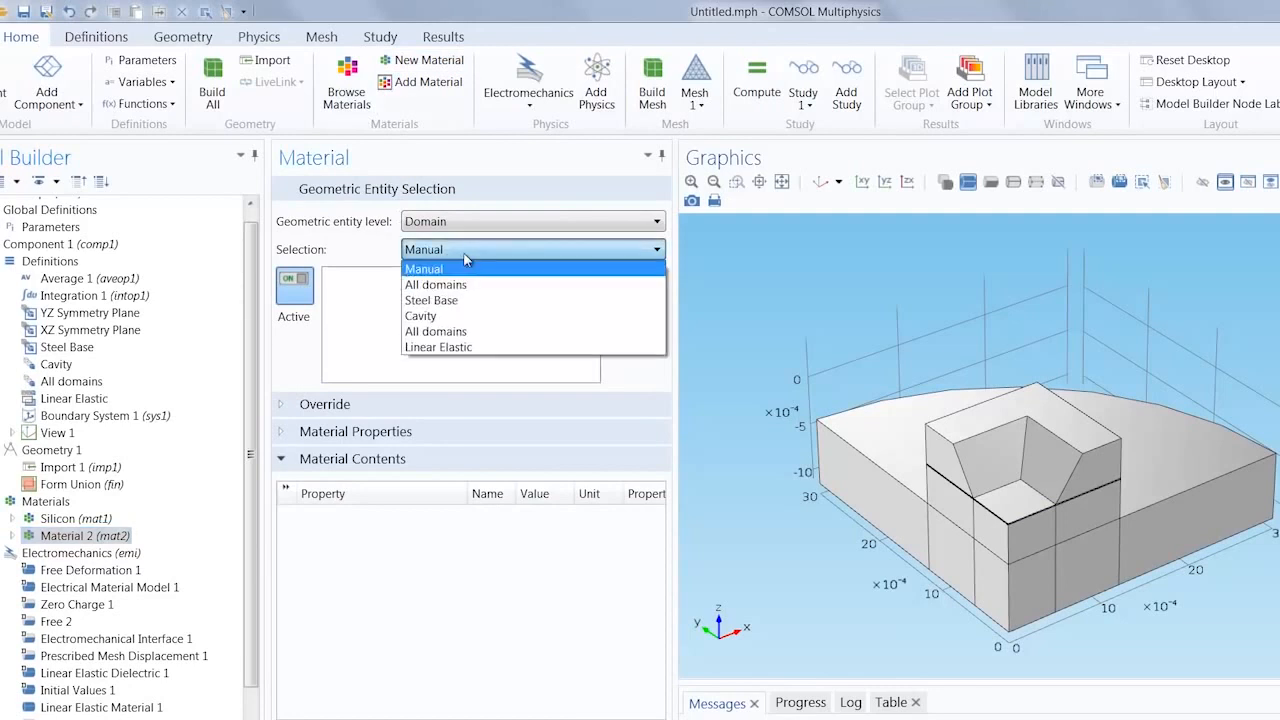
pyautogui.click(452, 316)
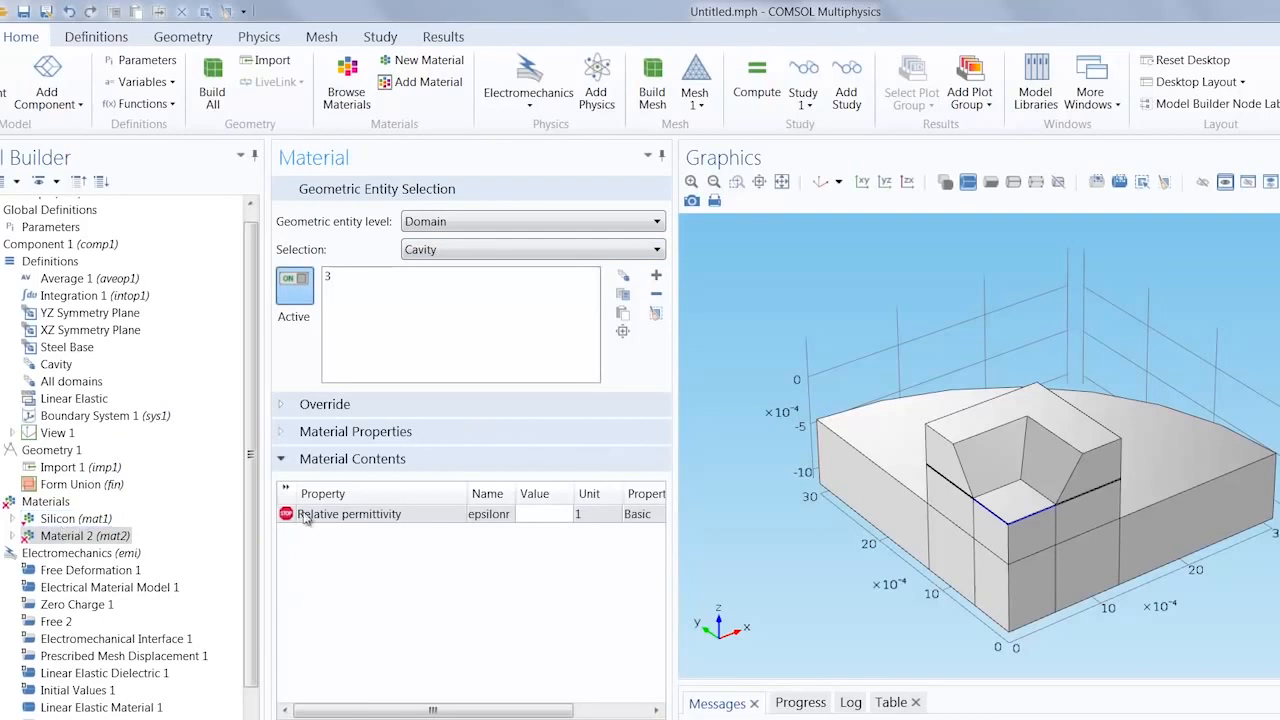
pyautogui.click(549, 516)
pyautogui.write('1')
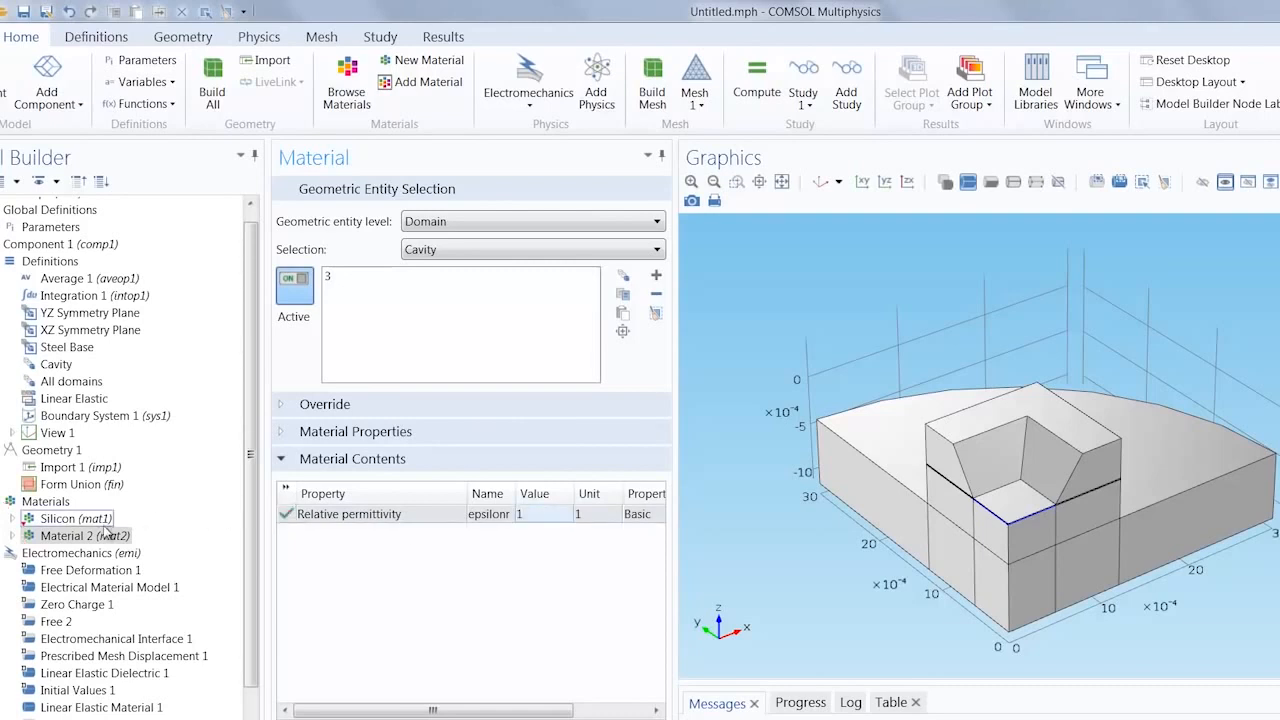
# Step: Rename the cavity material as Vacuum
pyautogui.rightClick(106, 535)
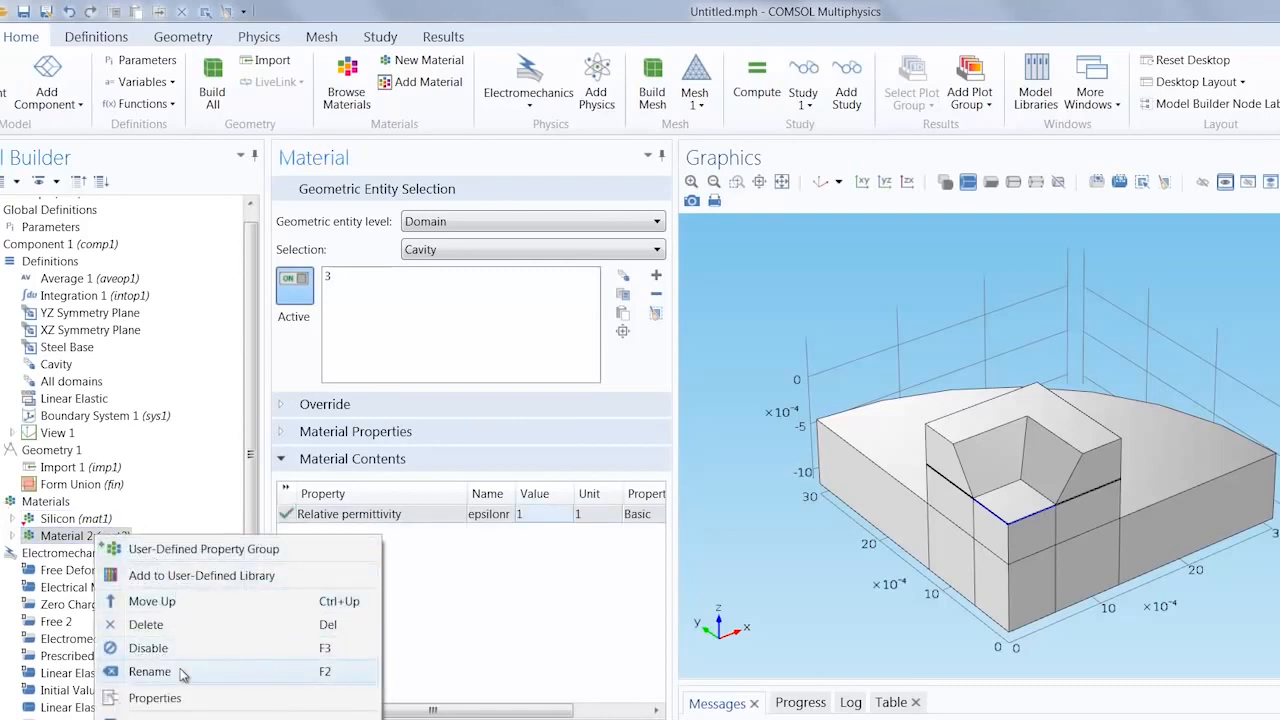
pyautogui.click(150, 672)
pyautogui.write('Vacuum')
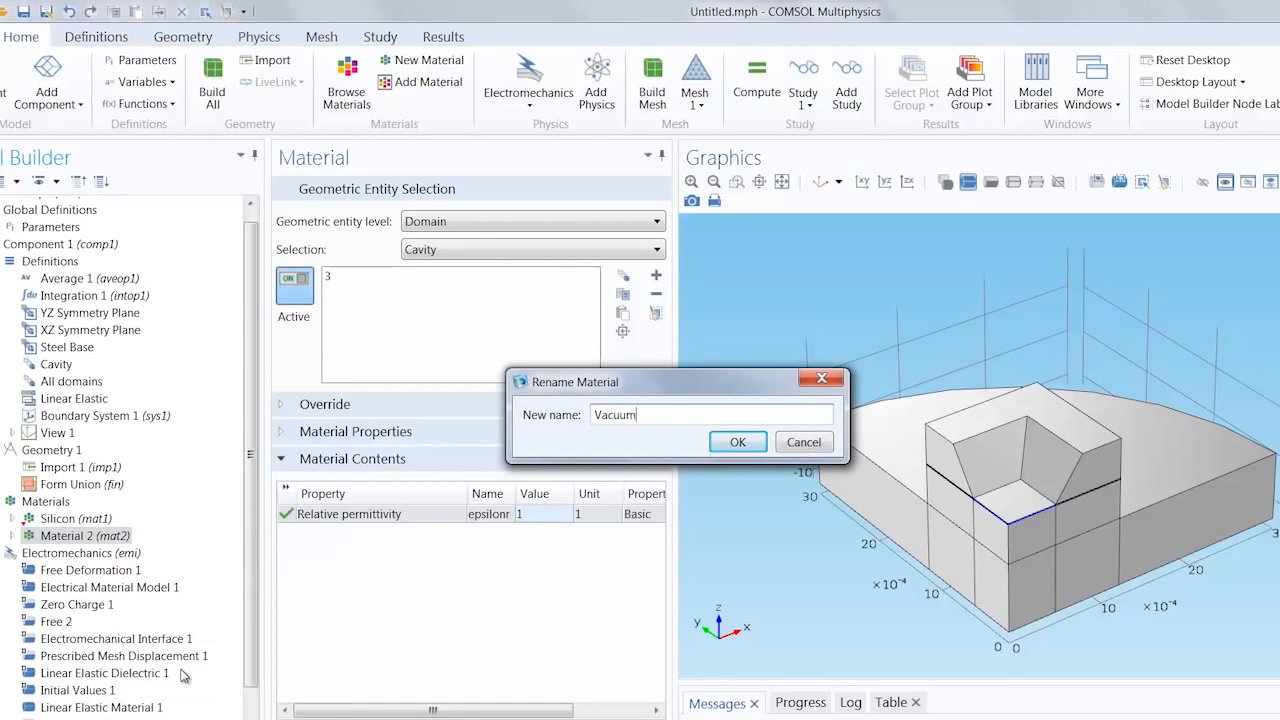
pyautogui.press('Return')
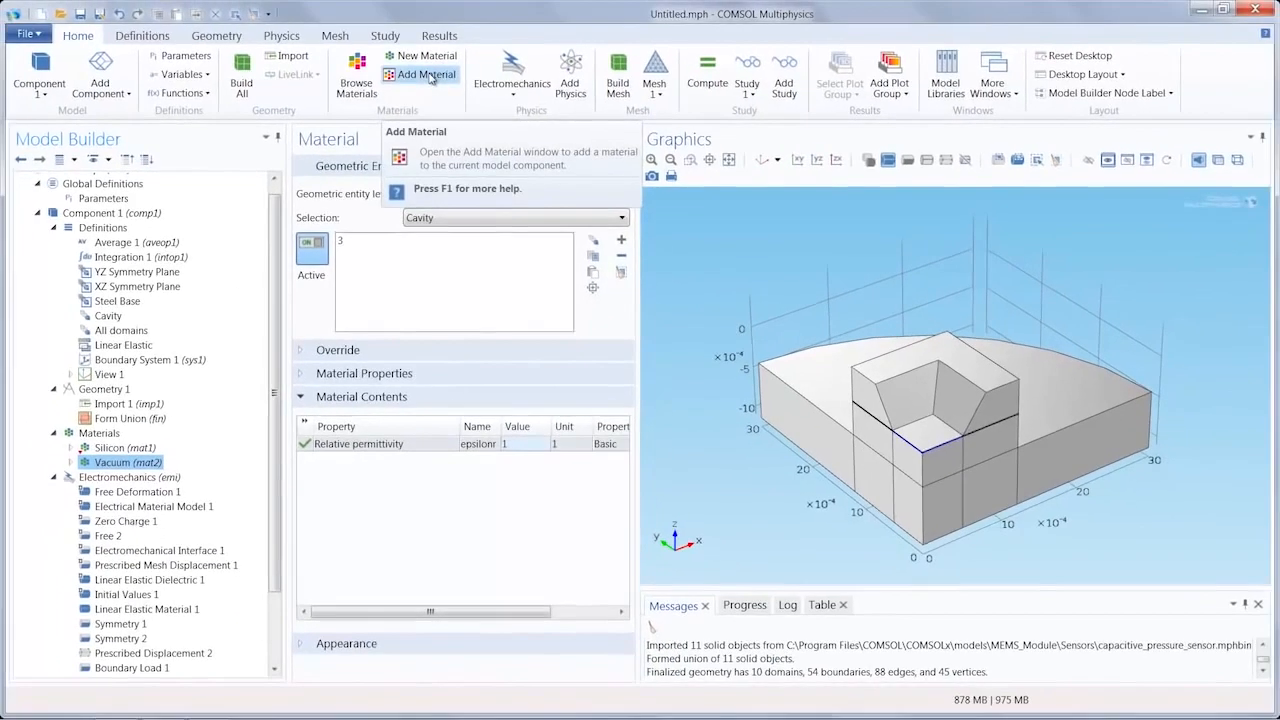
# Step: Add the built-in Steel AISI 4340 material to the component and assign it to the Steel Base selection
pyautogui.click(430, 83)
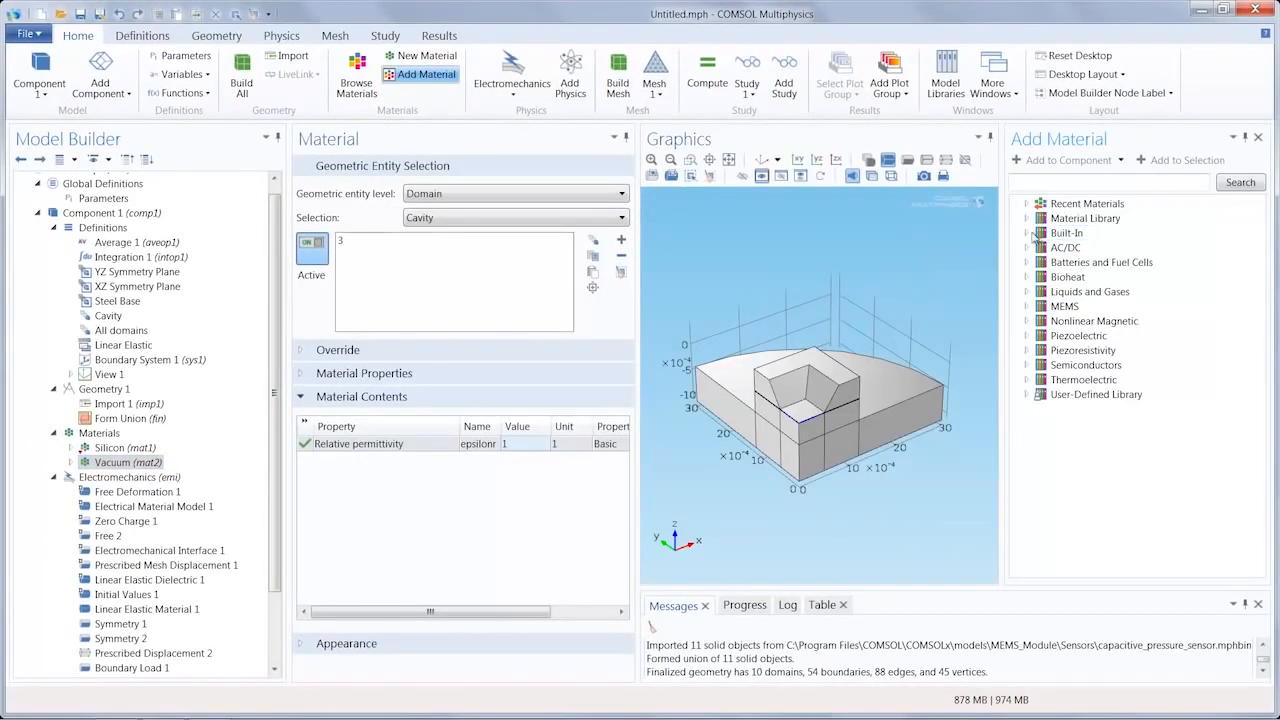
pyautogui.click(1028, 233)
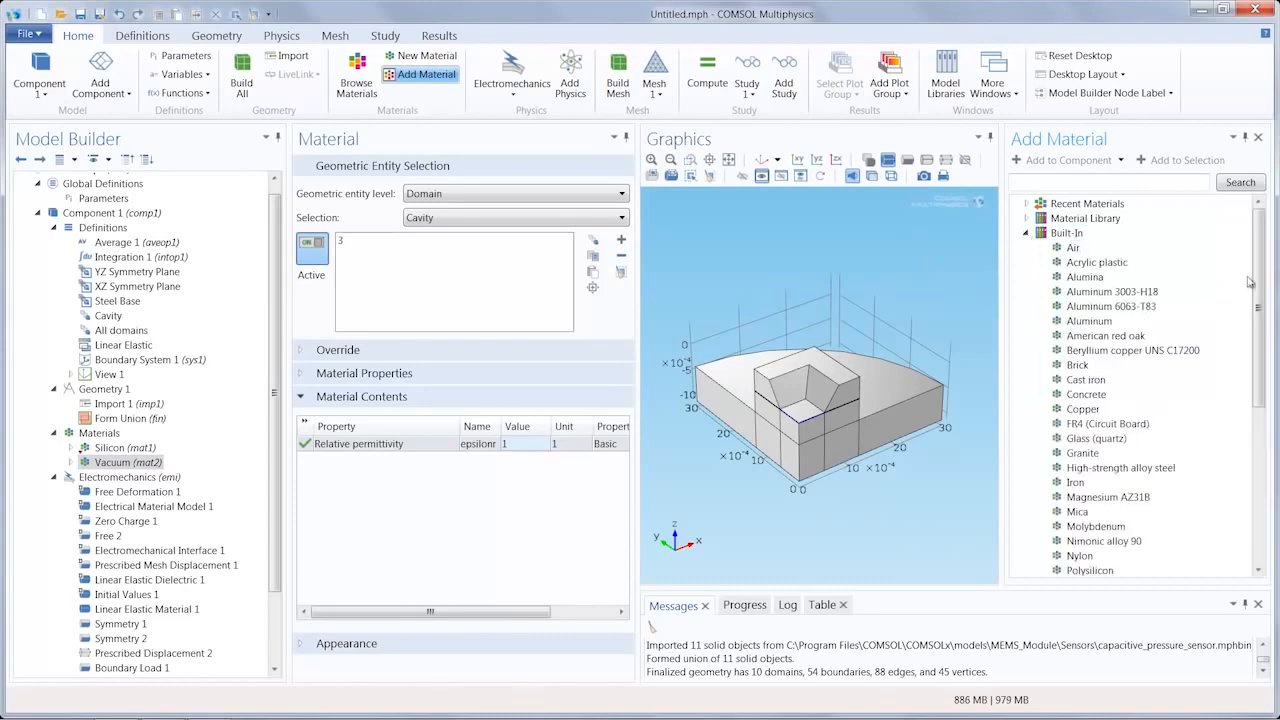
pyautogui.scroll(-5, 1250, 282)
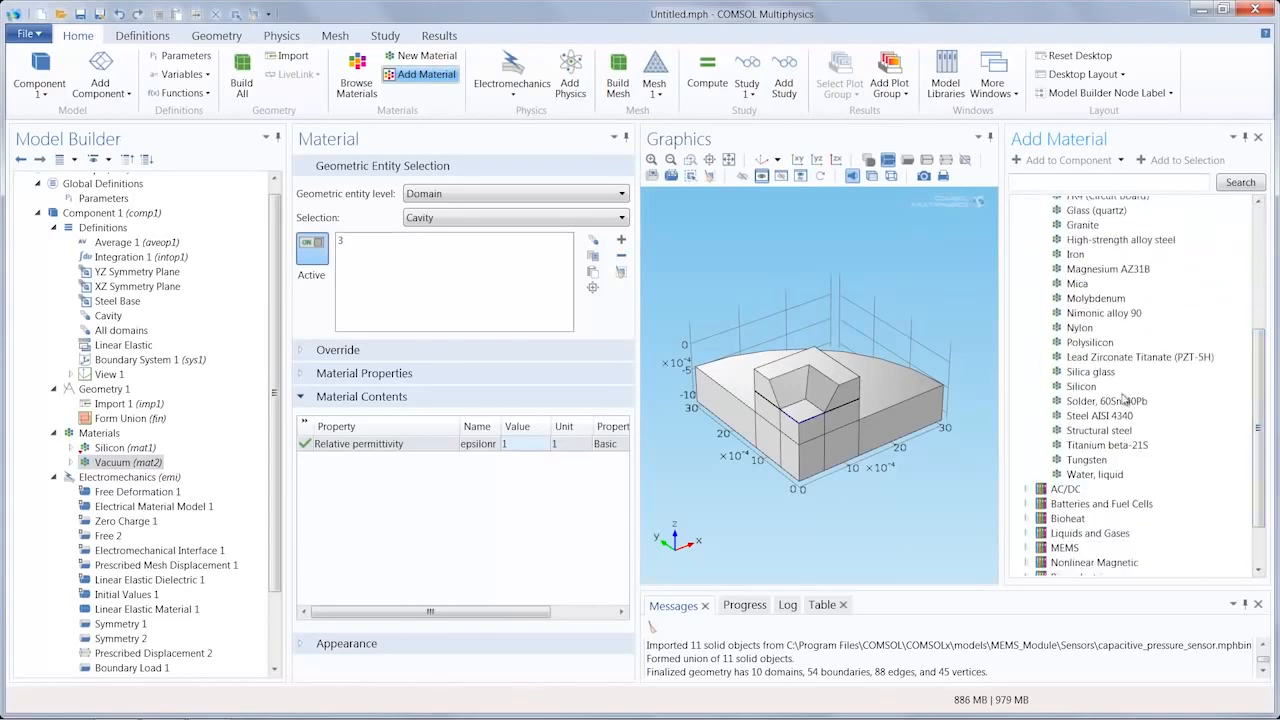
pyautogui.click(1112, 415)
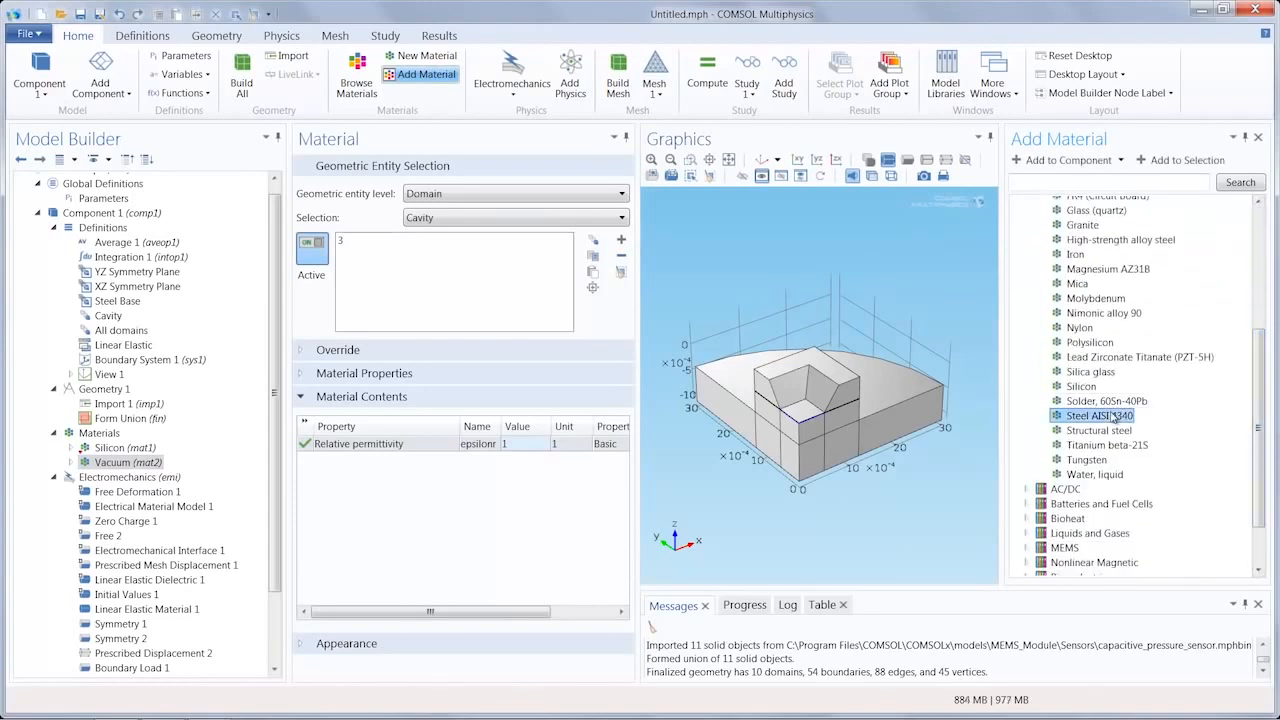
pyautogui.click(1058, 161)
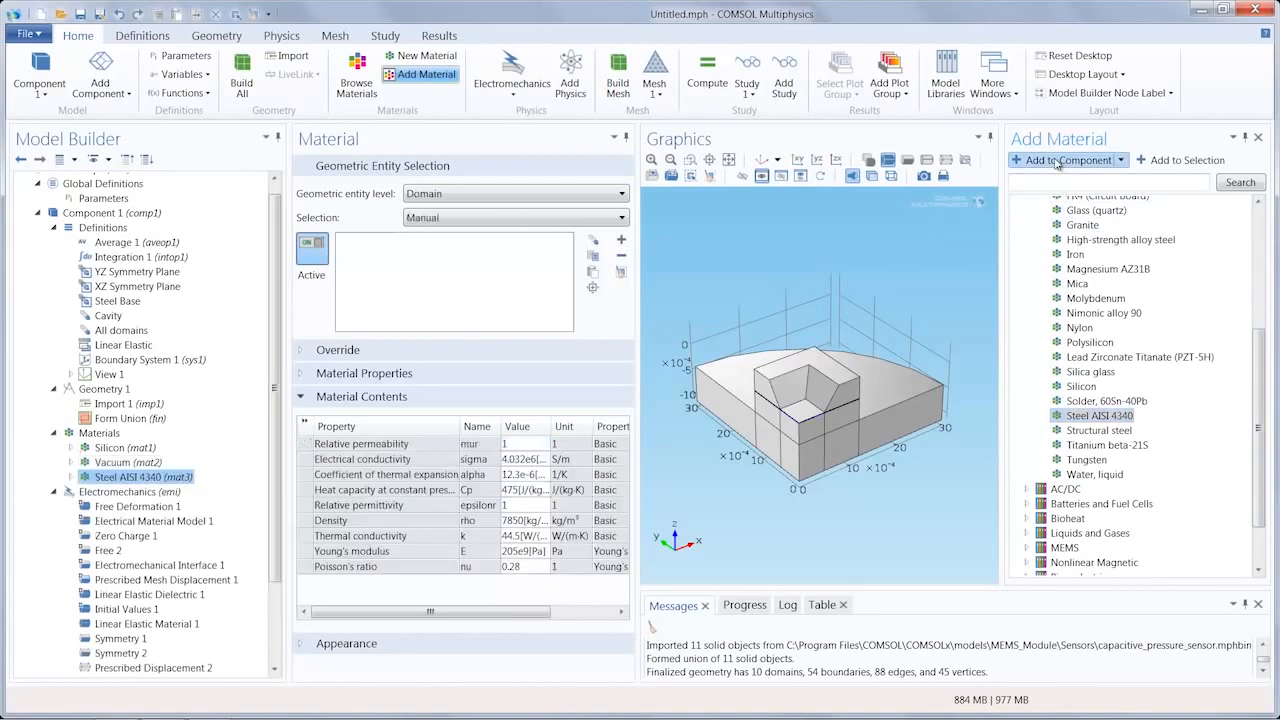
pyautogui.click(464, 220)
pyautogui.click(440, 261)
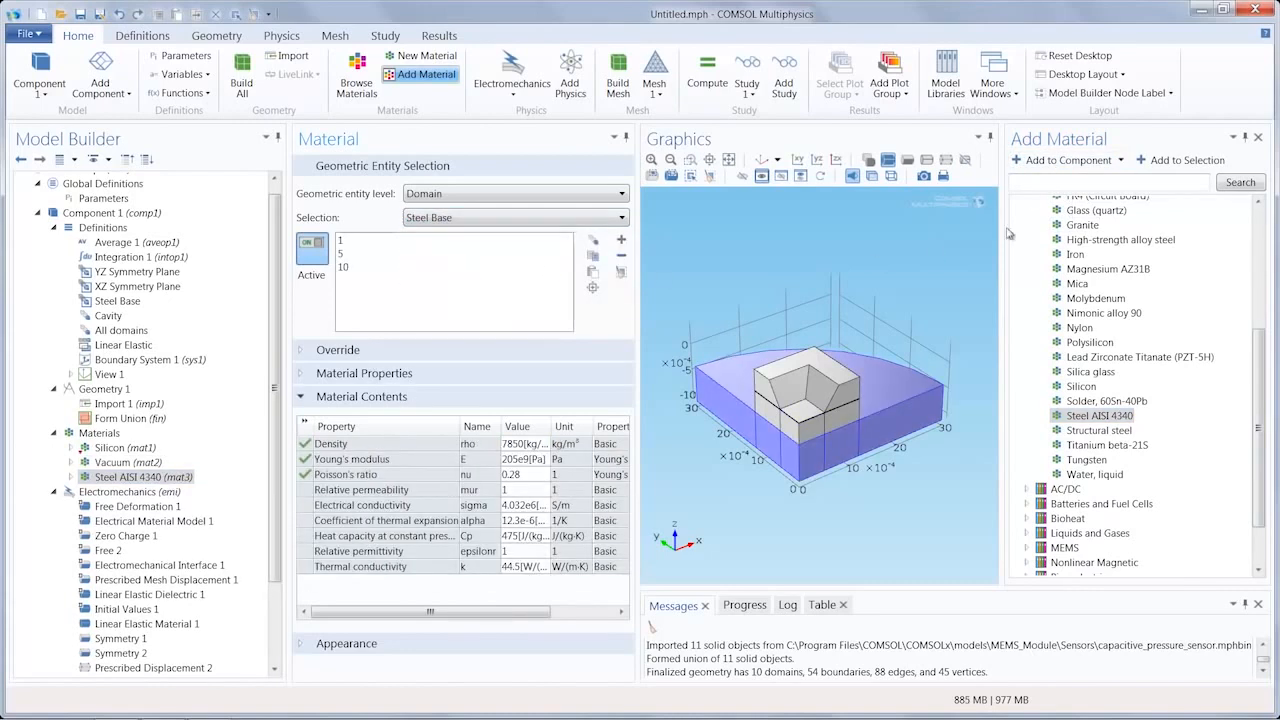
pyautogui.click(1258, 137)
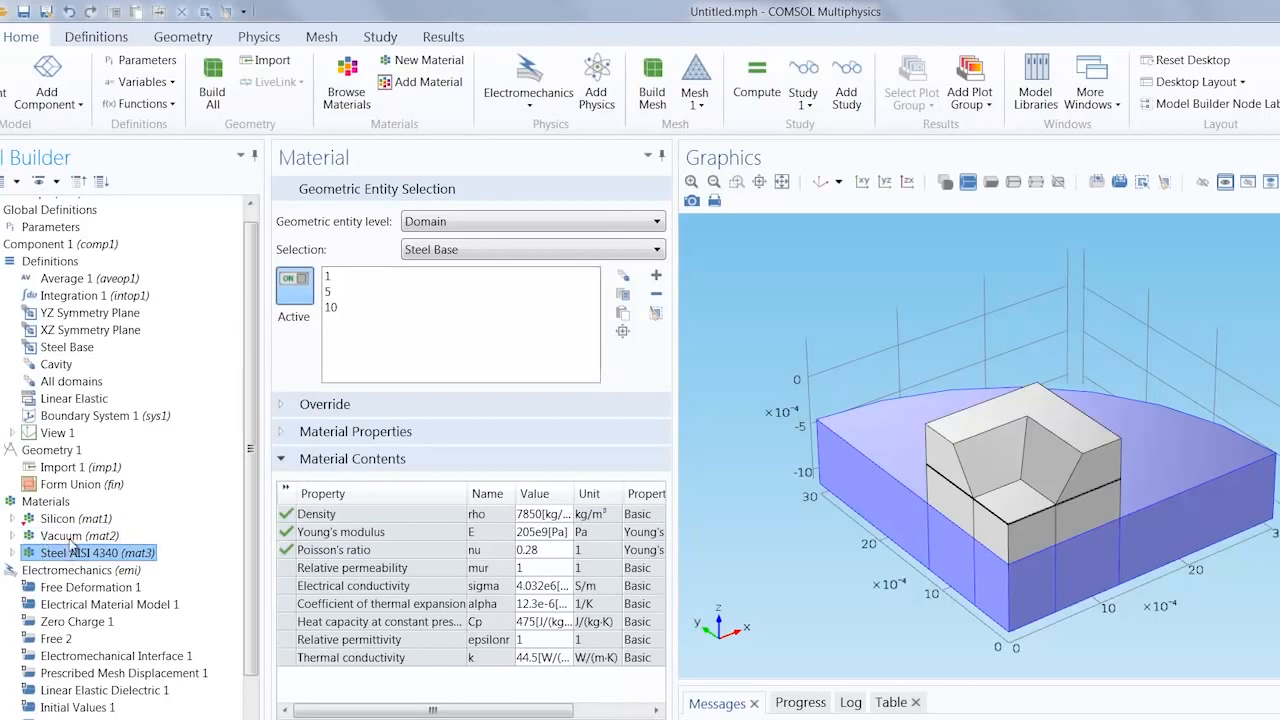
# Step: Review which domains the Silicon, Vacuum and Steel AISI 4340 materials are assigned to
pyautogui.click(72, 520)
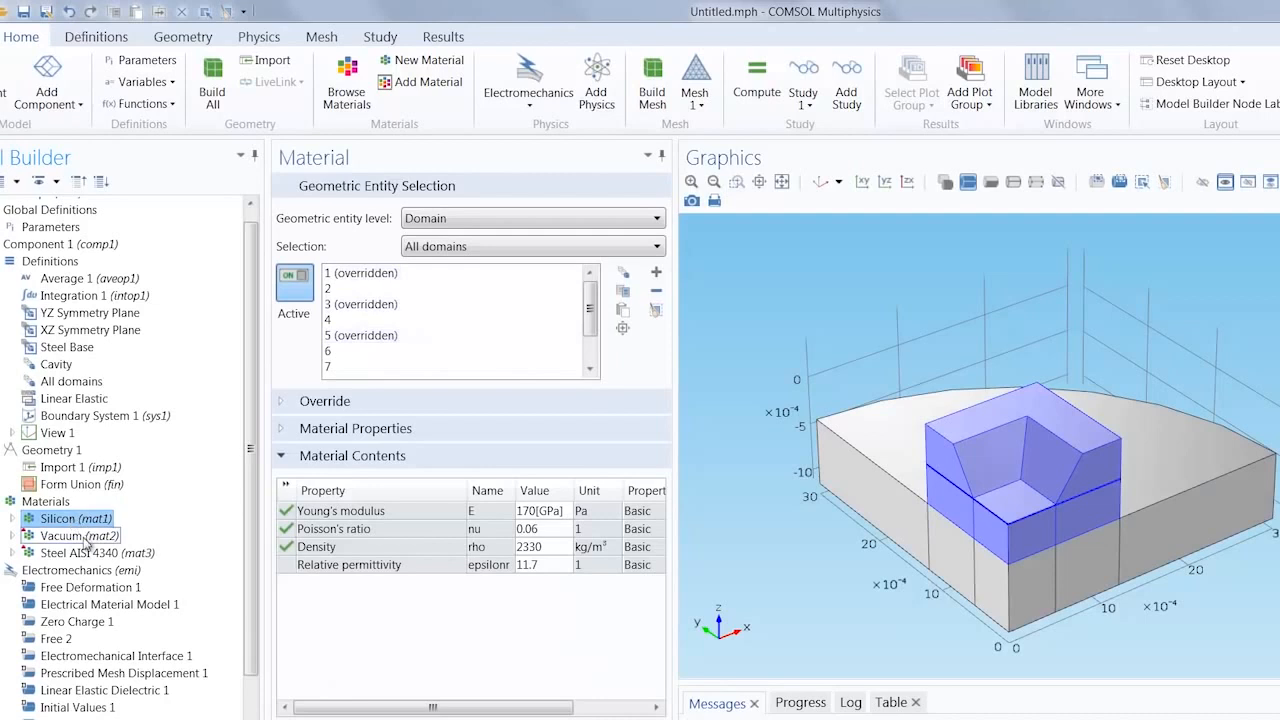
pyautogui.click(80, 537)
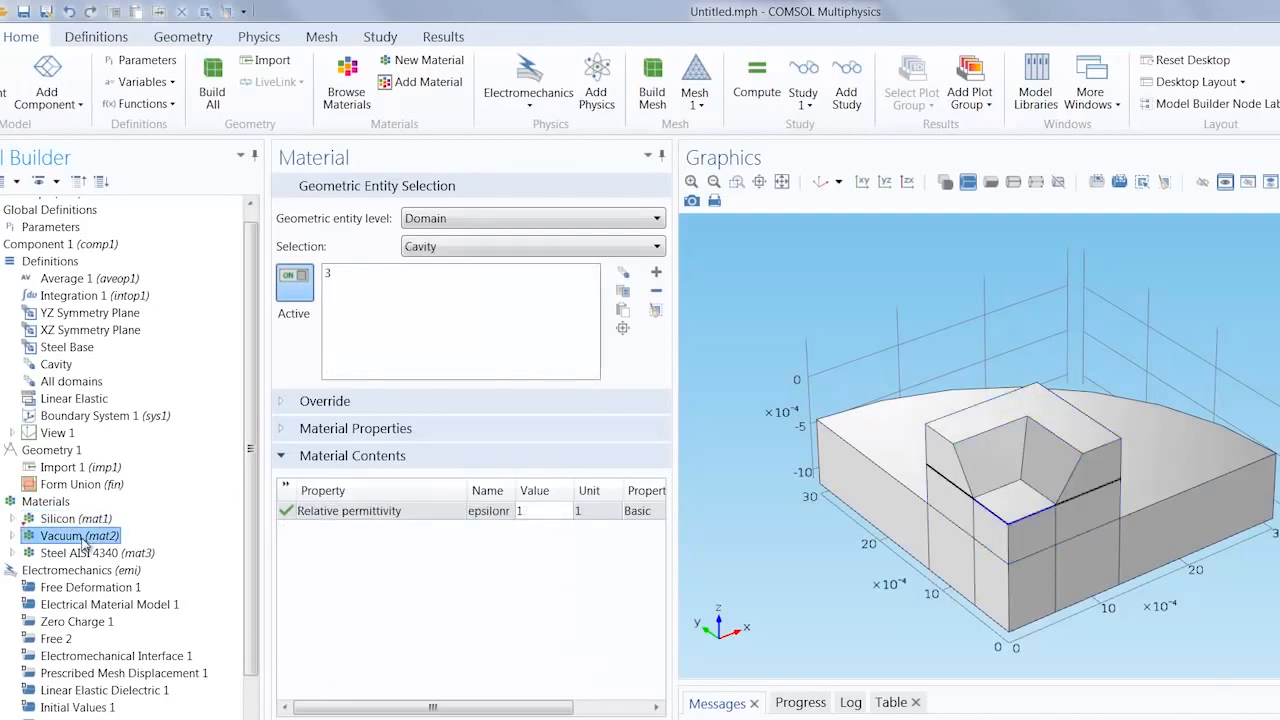
pyautogui.click(88, 555)
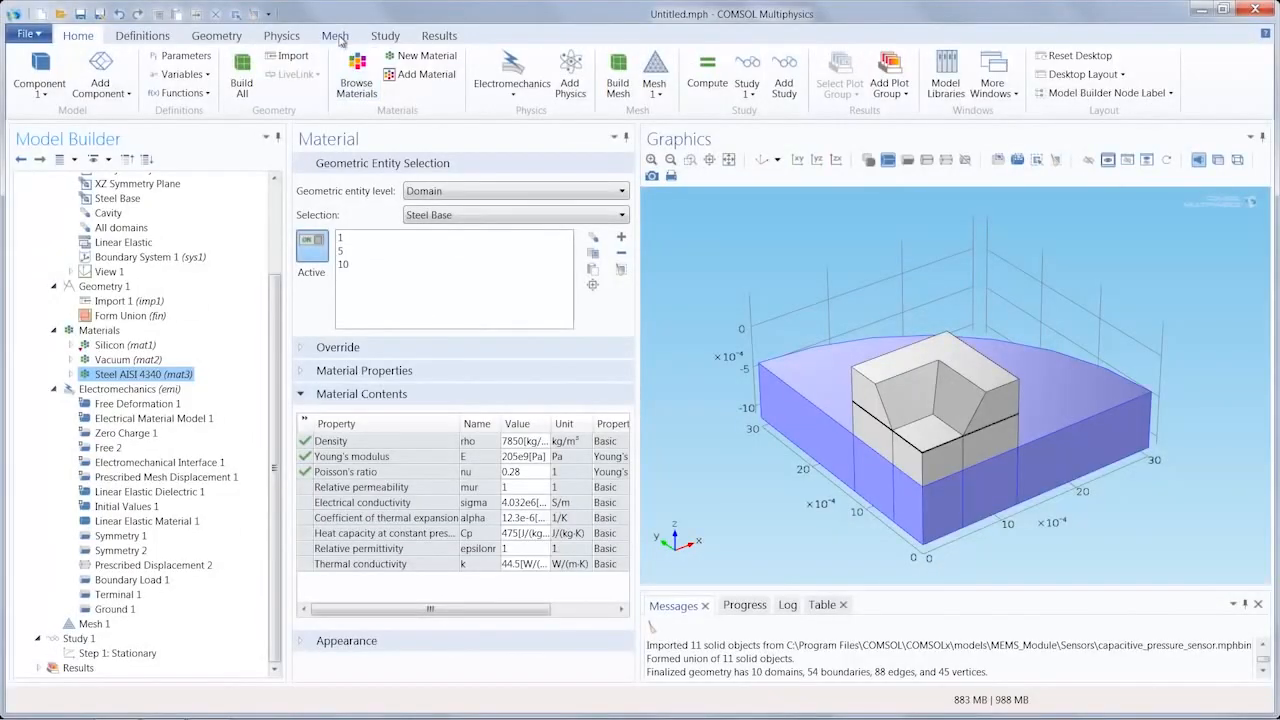
# Step: Make the physics-controlled mesh sequence editable to expose its Size and Free Tetrahedral nodes
pyautogui.click(336, 36)
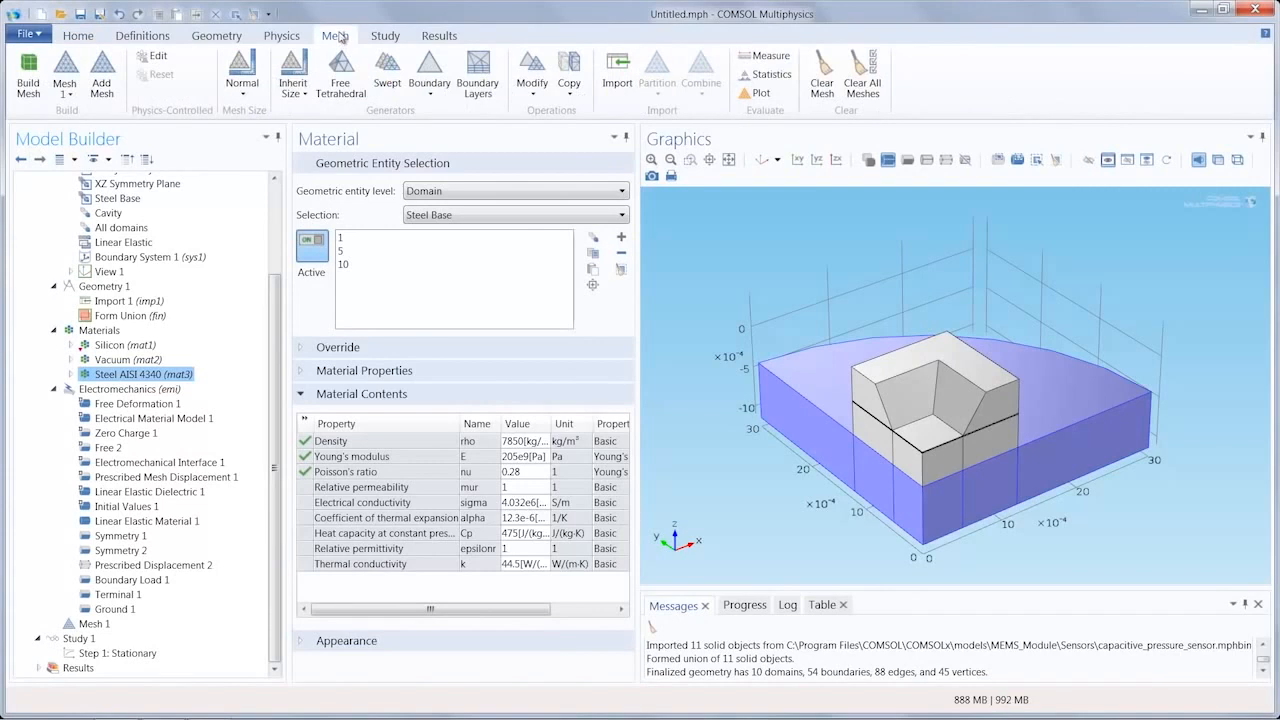
pyautogui.click(155, 60)
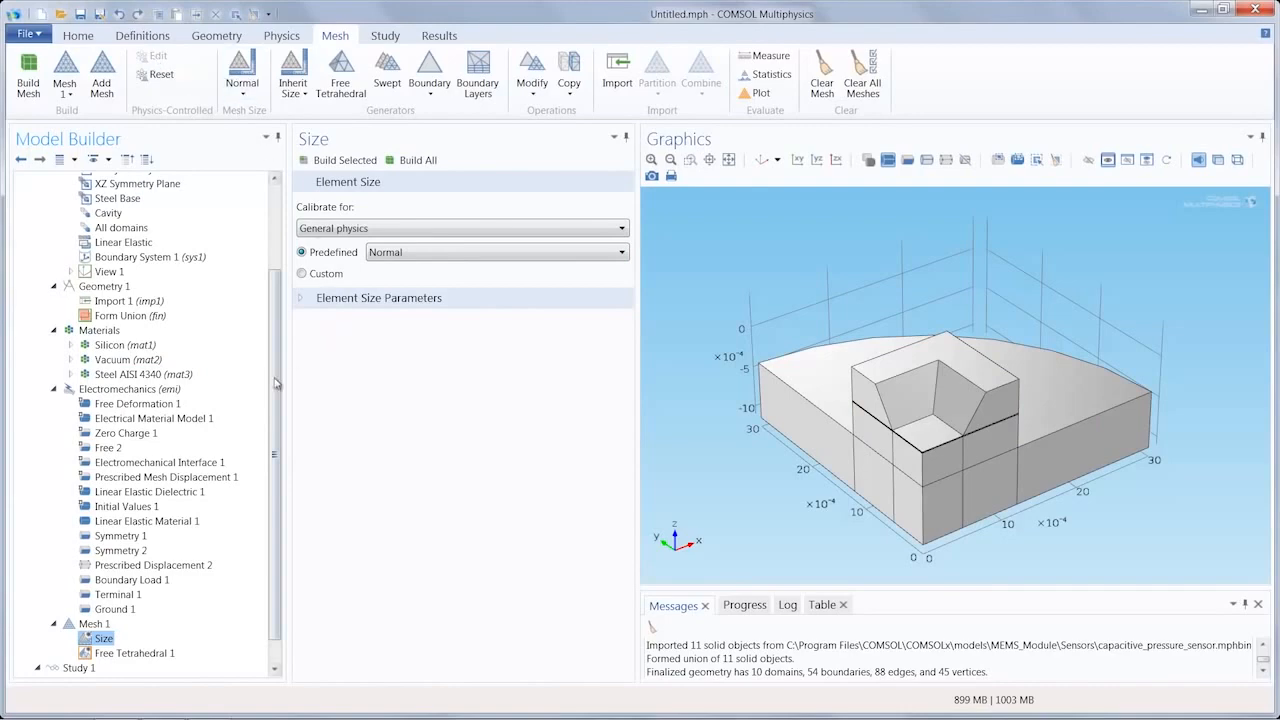
pyautogui.scroll(-2, 265, 450)
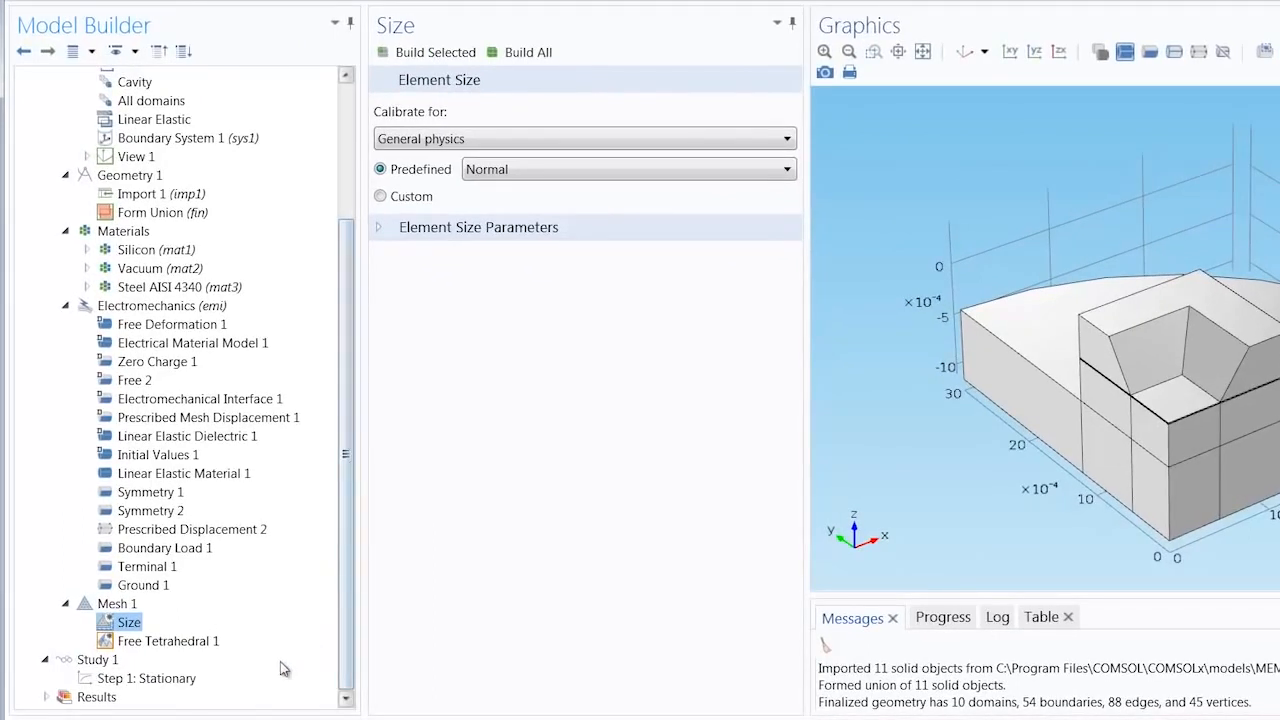
# Step: Disable the Free Tetrahedral 1 node and add a new Size node to the mesh sequence
pyautogui.rightClick(133, 643)
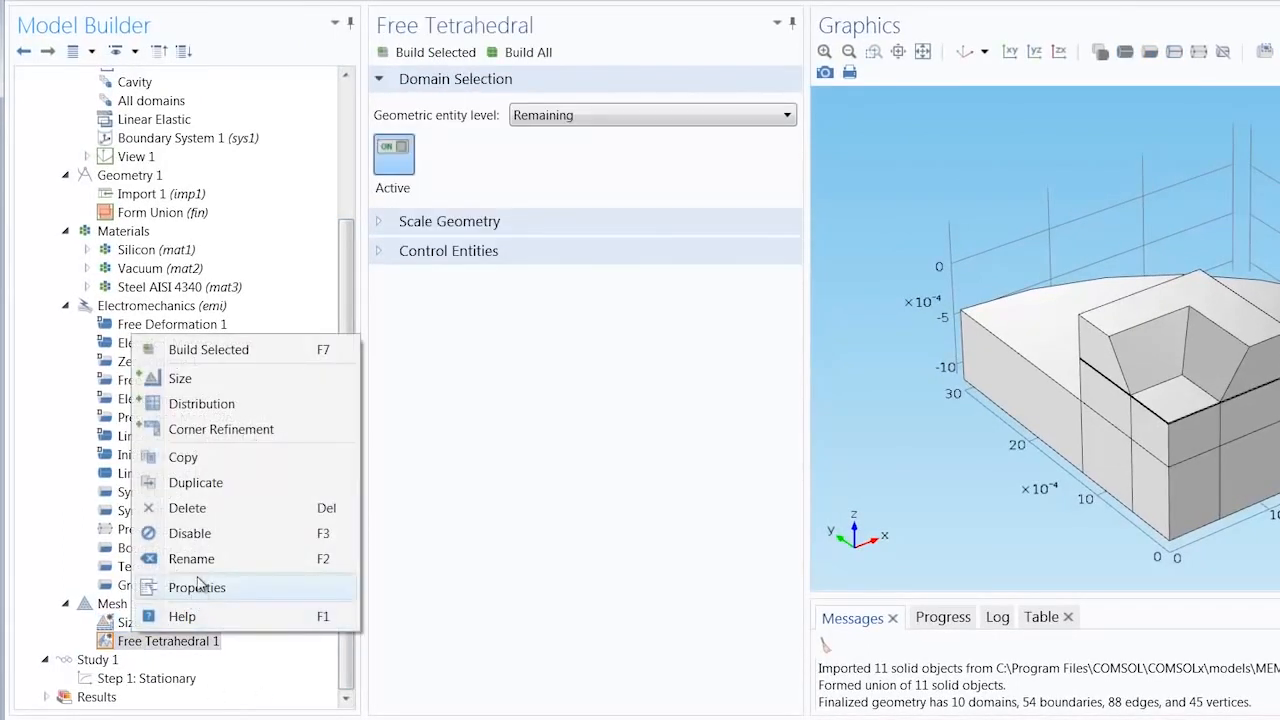
pyautogui.click(211, 537)
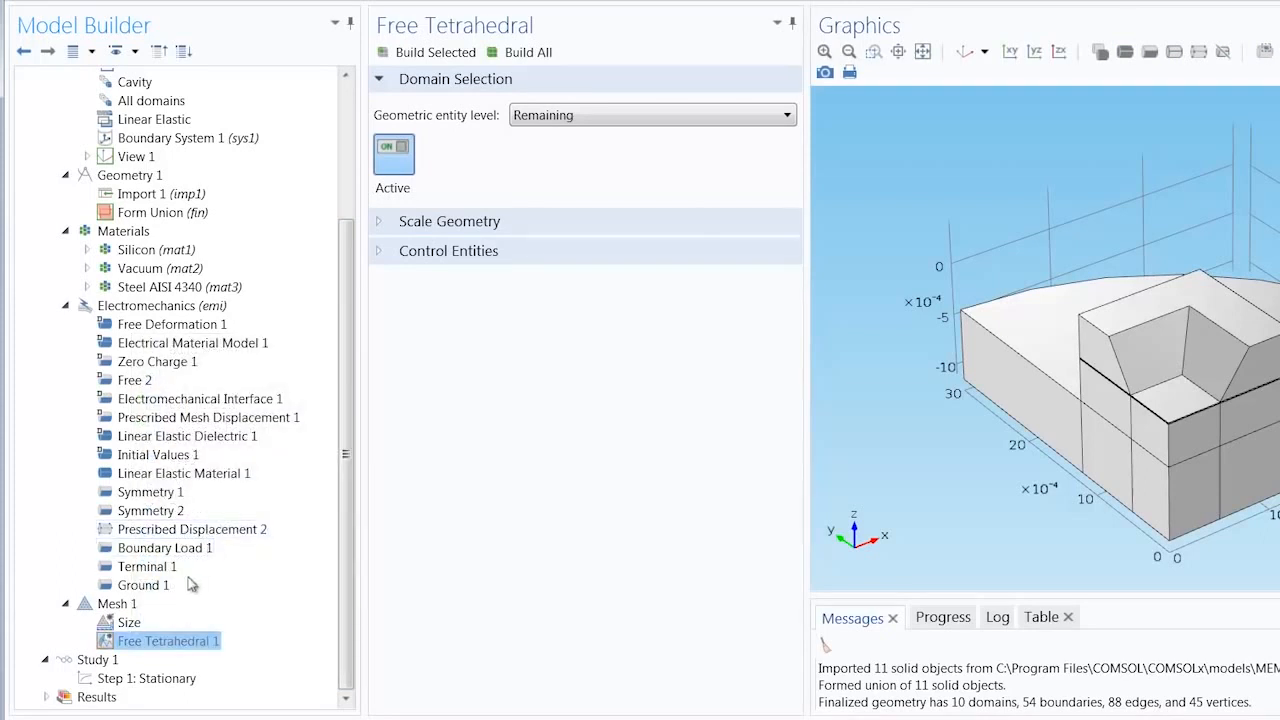
pyautogui.click(117, 604)
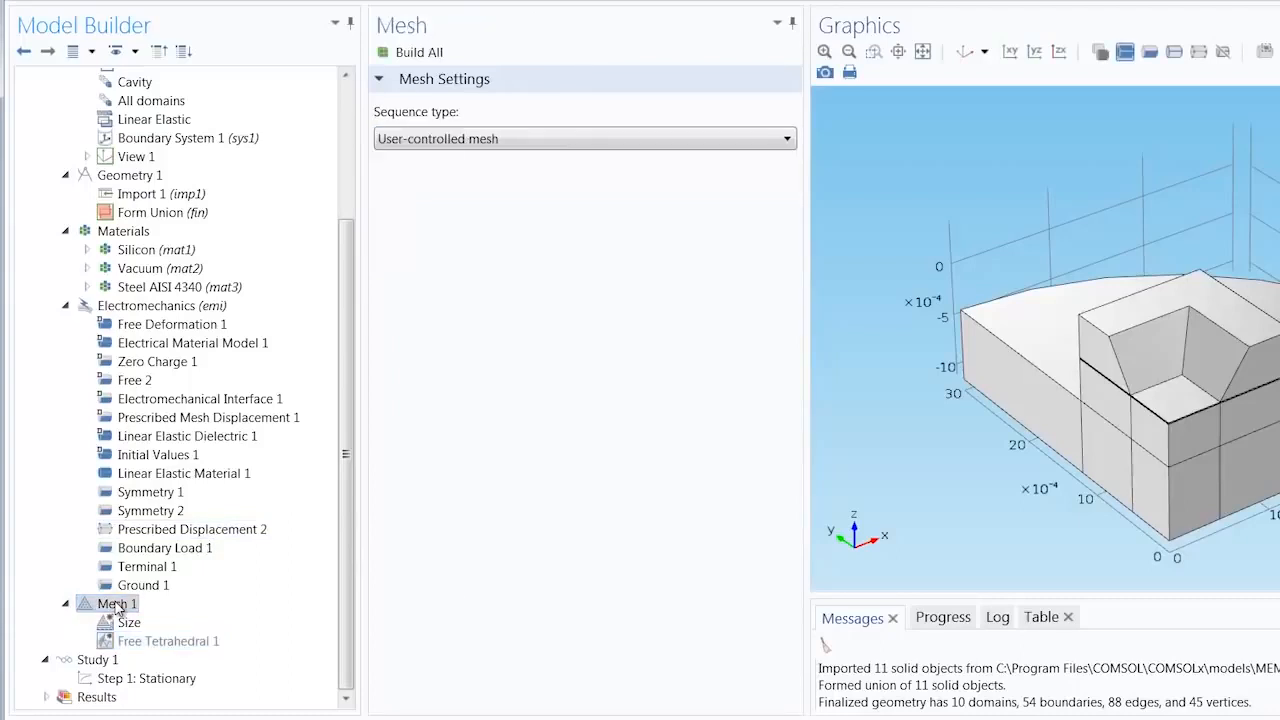
pyautogui.rightClick(117, 604)
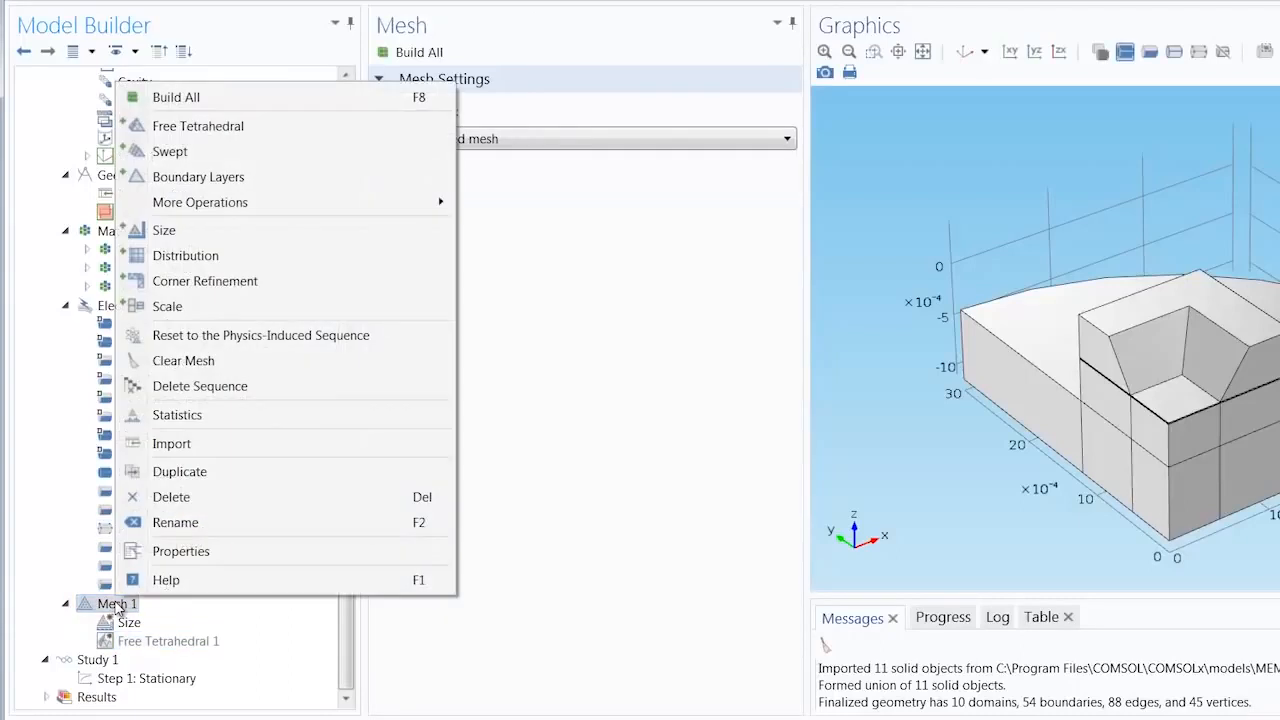
pyautogui.click(205, 231)
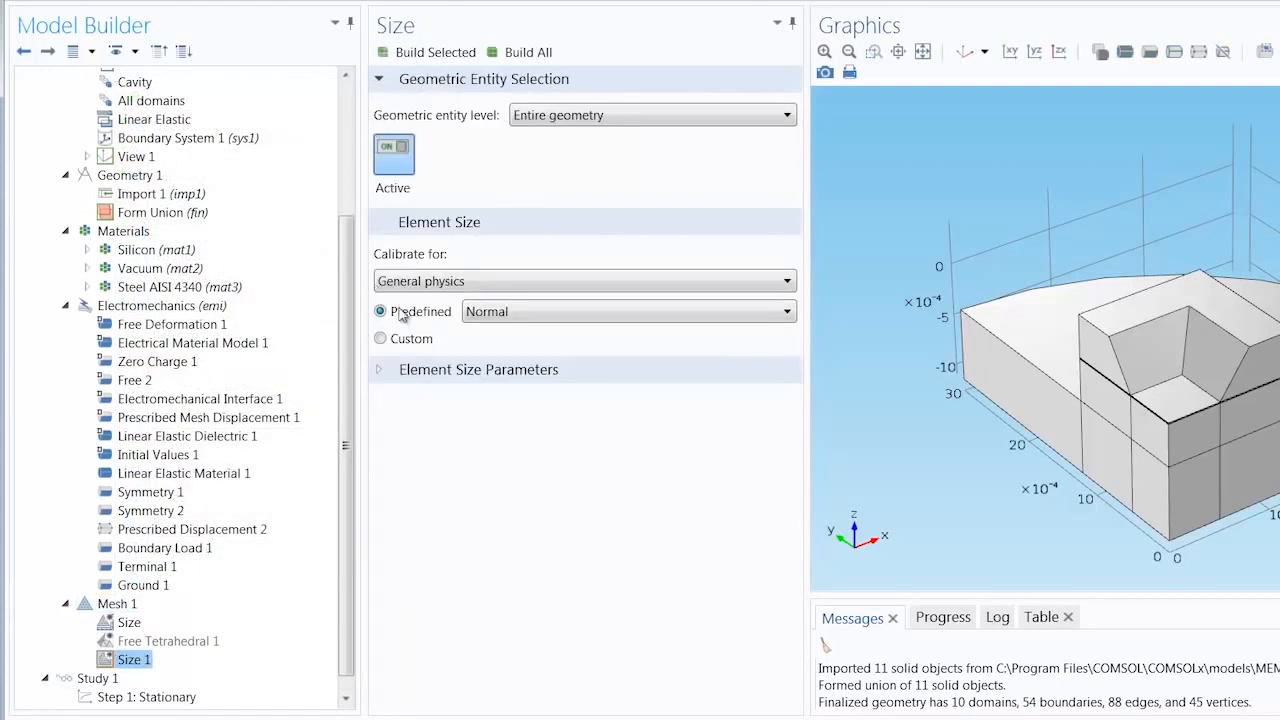
# Step: Switch the new Size node to custom element sizing and set its maximum element size to 50e-6 m
pyautogui.click(381, 339)
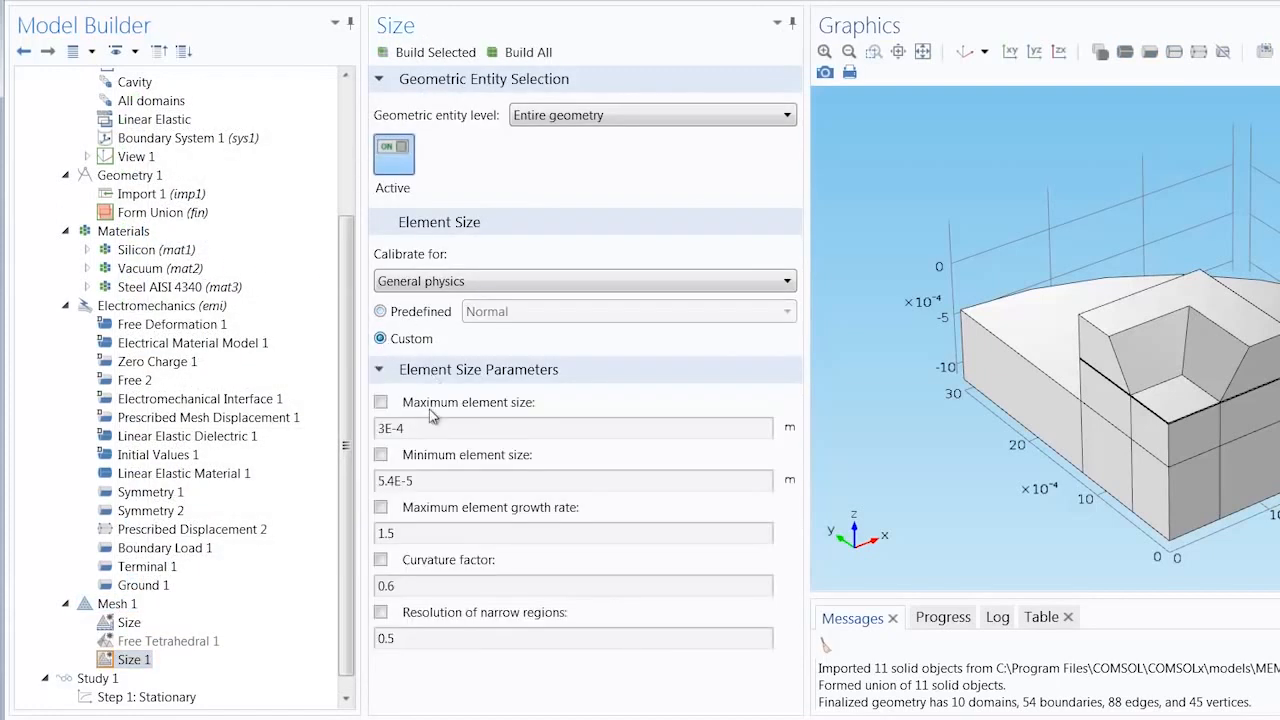
pyautogui.click(381, 402)
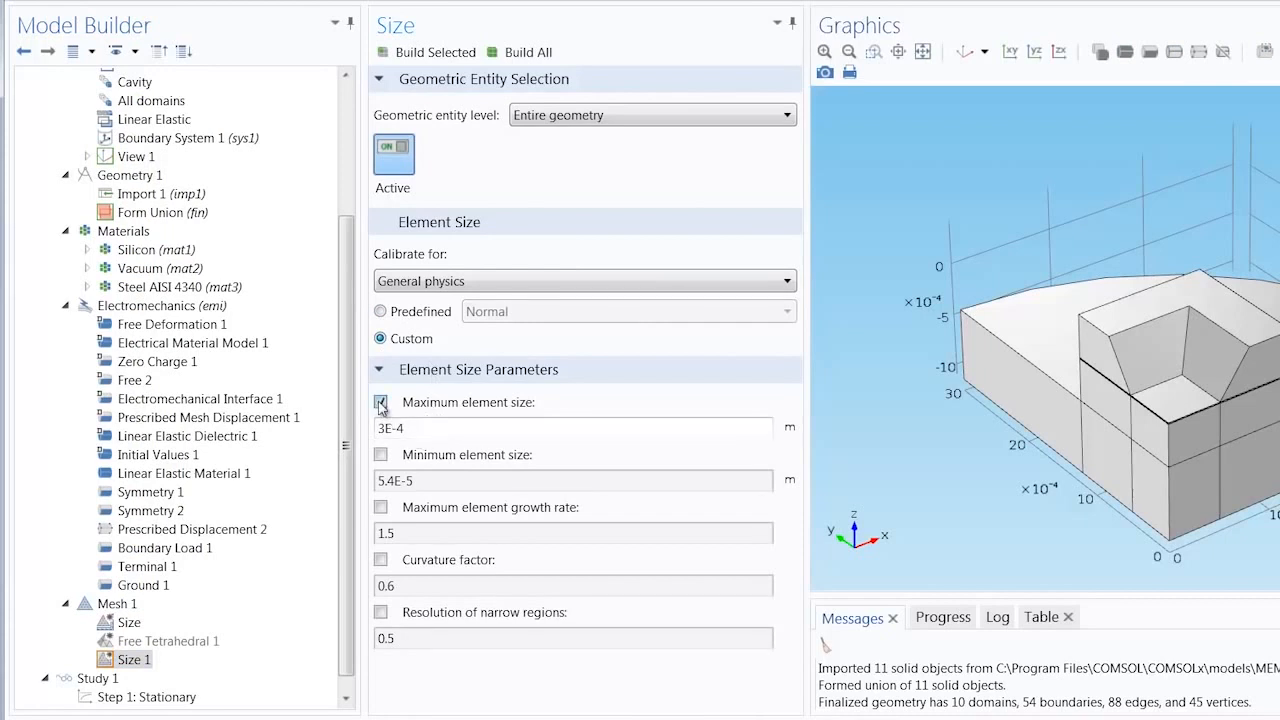
pyautogui.click(416, 427)
pyautogui.moveTo(420, 428); pyautogui.dragTo(358, 435)
pyautogui.write('50e-6')
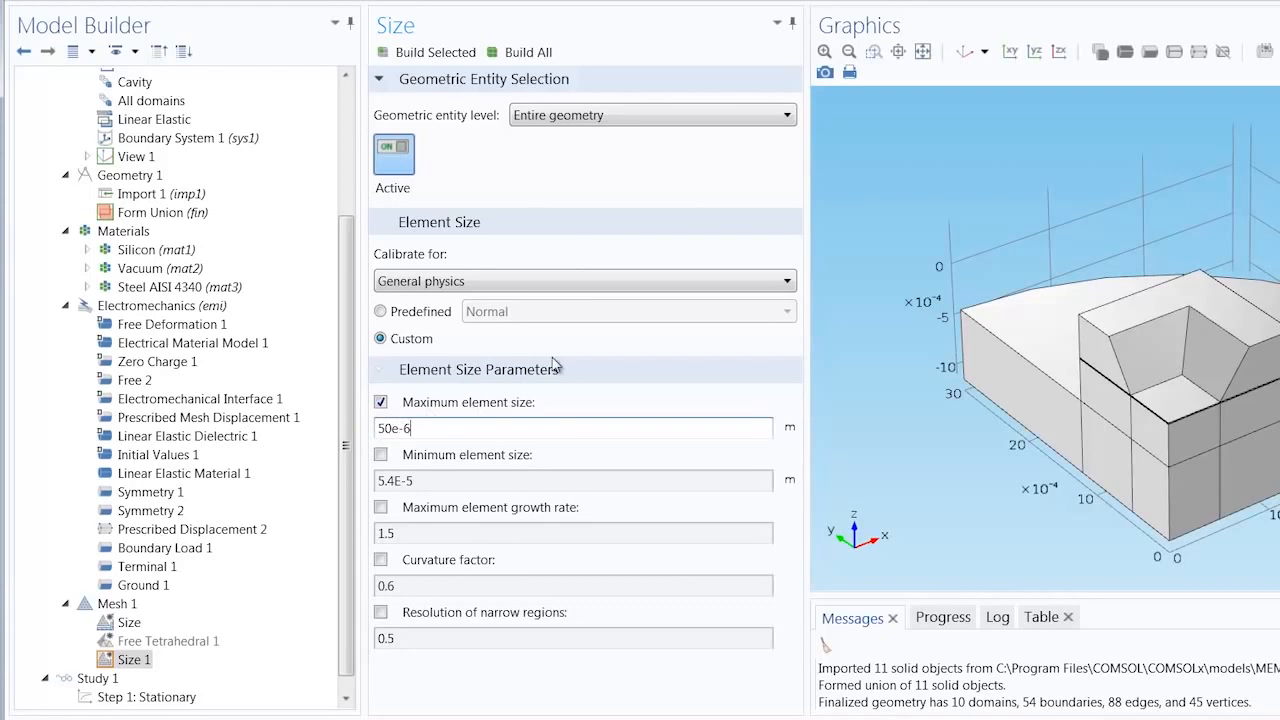
# Step: Apply the Size node at boundary level to boundary 3 and check that face on the underside of the geometry
pyautogui.click(638, 117)
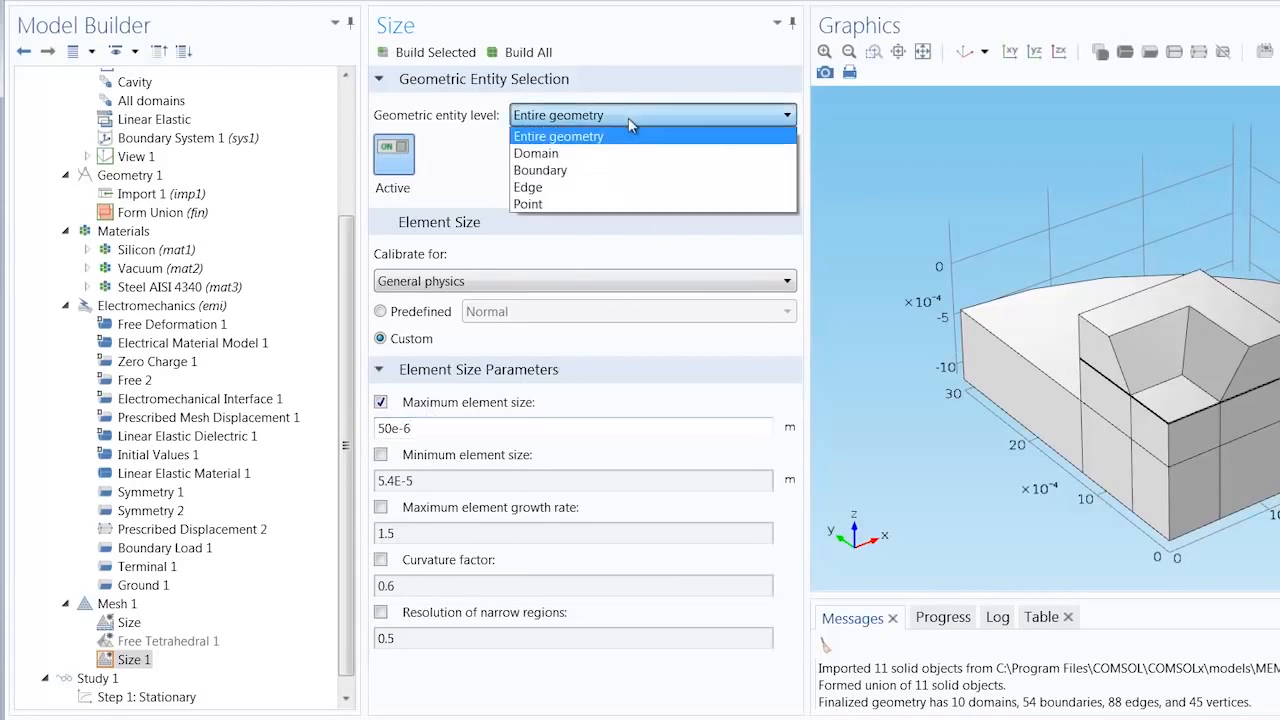
pyautogui.click(578, 171)
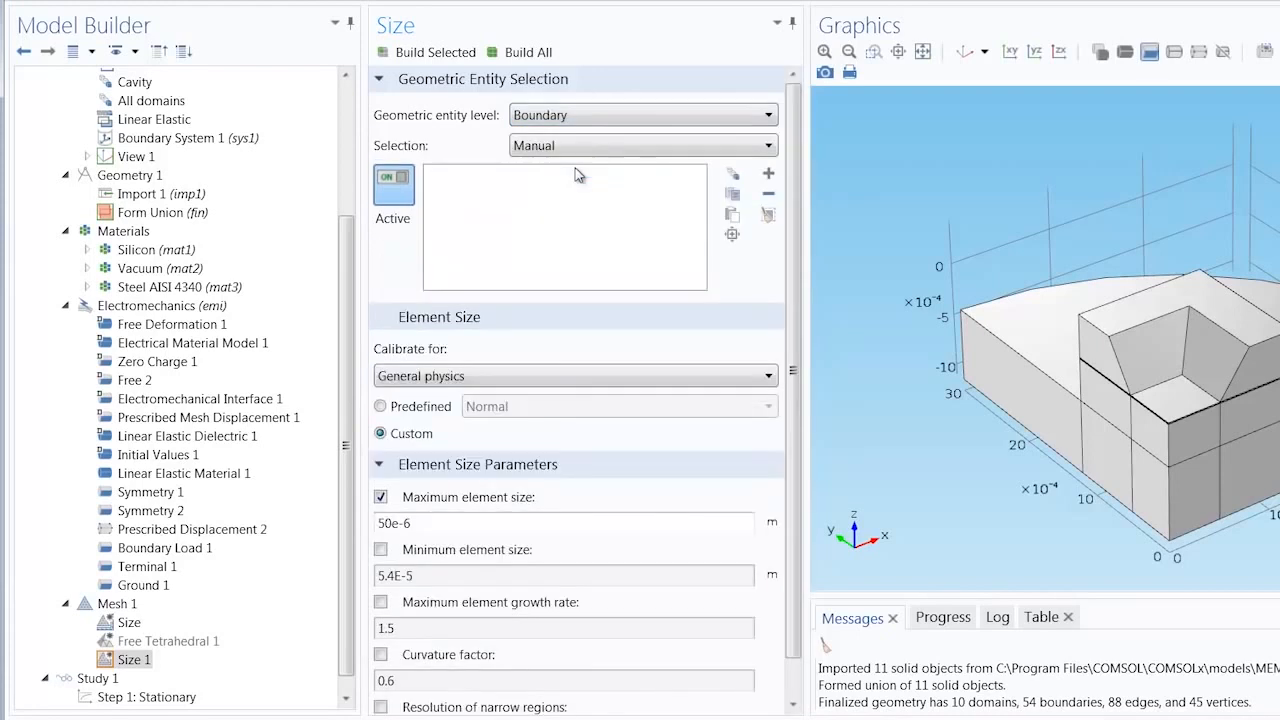
pyautogui.click(733, 216)
pyautogui.write('3')
pyautogui.press('Return')
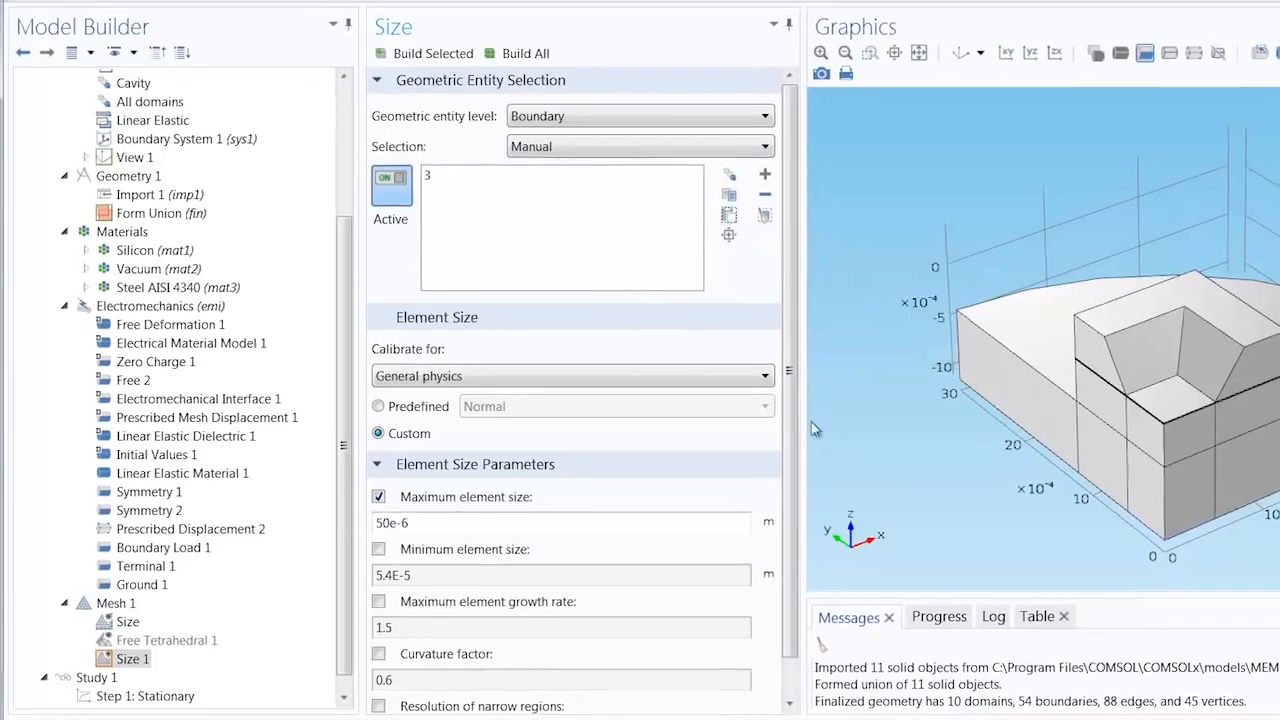
pyautogui.moveTo(985, 495); pyautogui.dragTo(985, 384)
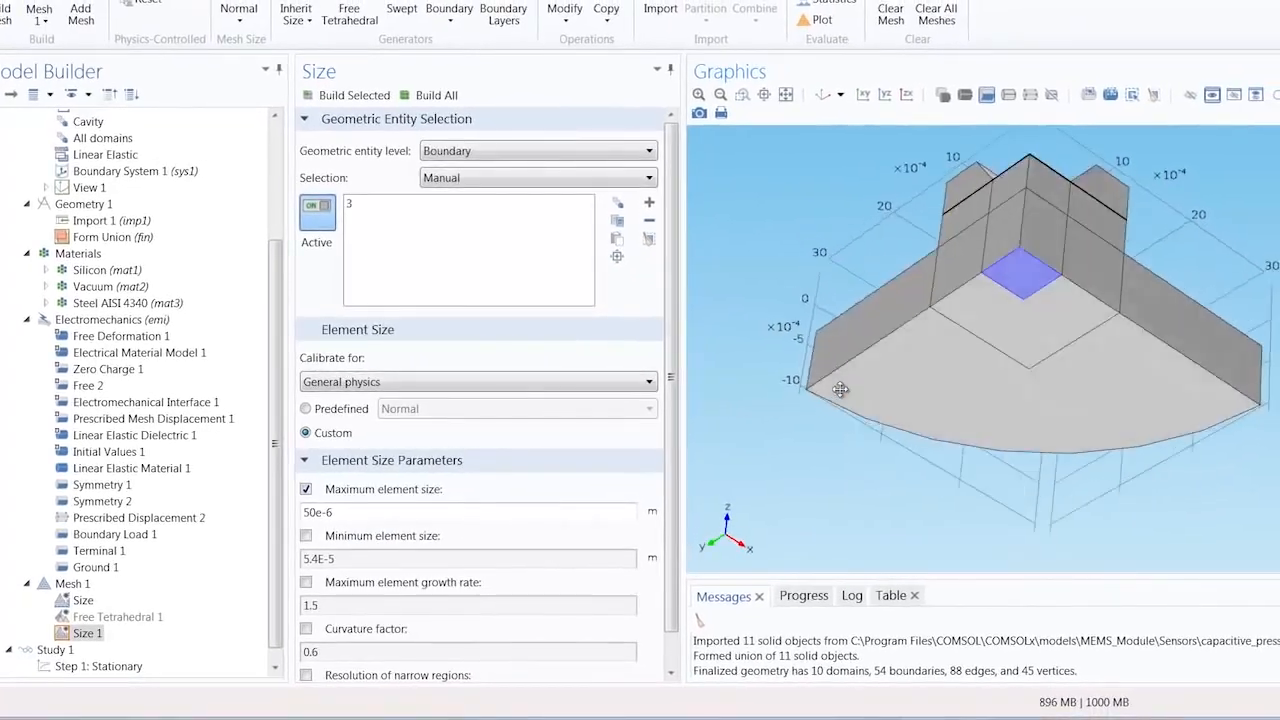
pyautogui.moveTo(840, 390); pyautogui.dragTo(1003, 196)
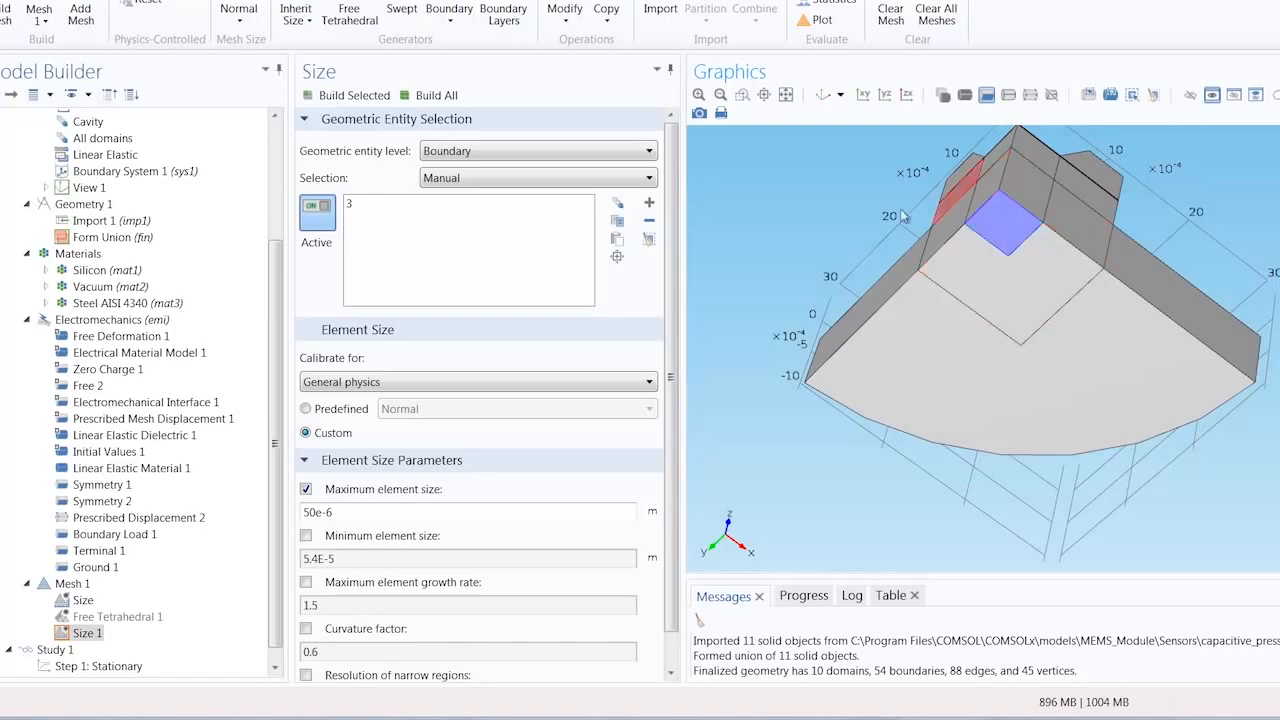
pyautogui.moveTo(903, 216); pyautogui.dragTo(810, 228)
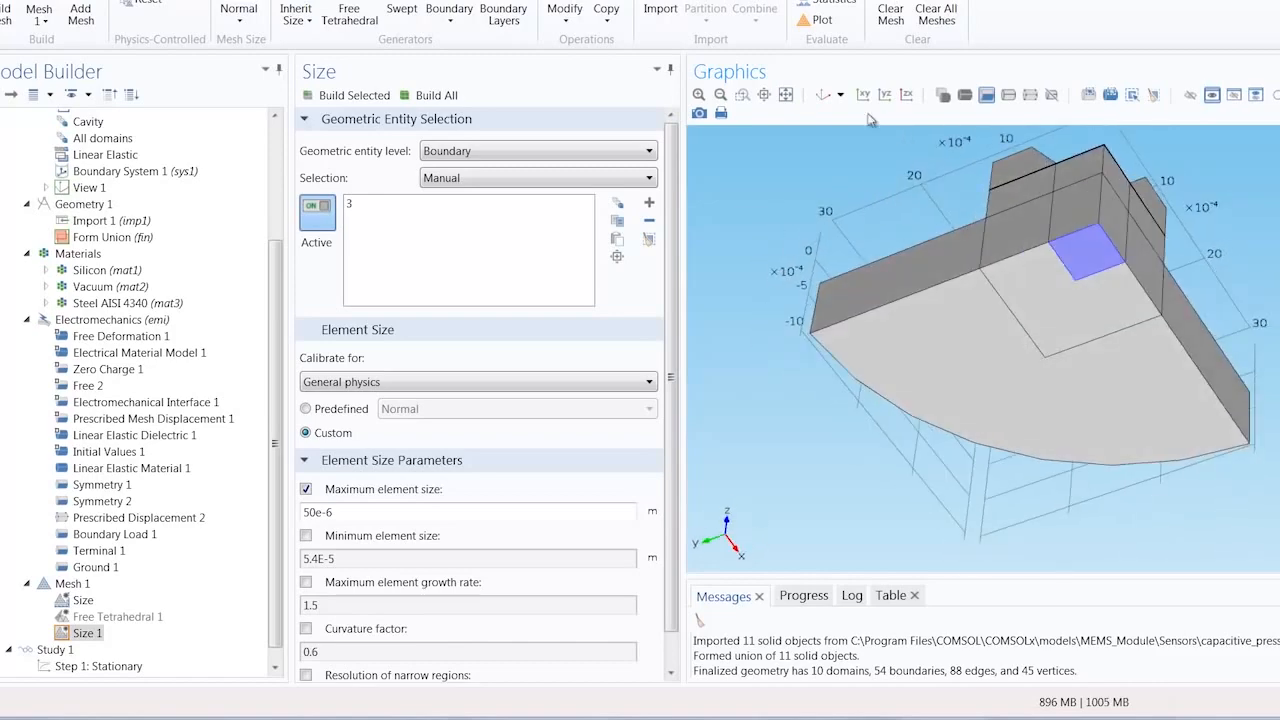
pyautogui.click(823, 95)
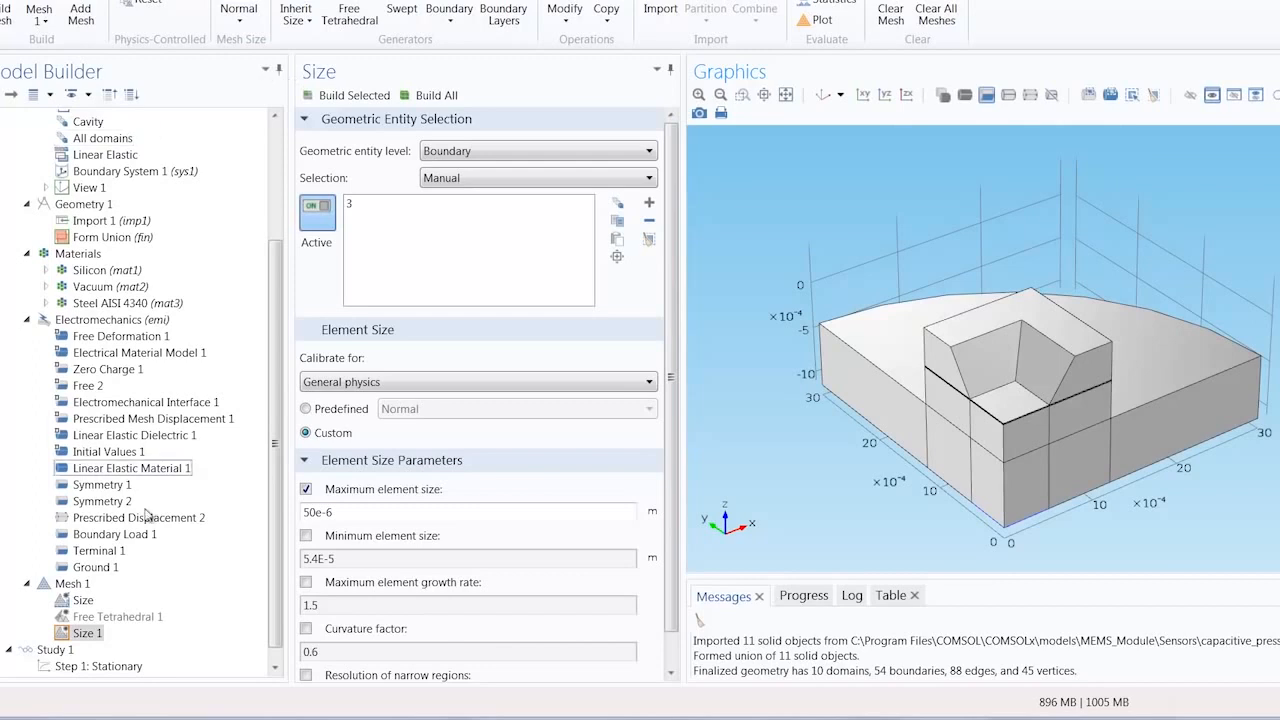
# Step: Add a Mapped mesh operation and assign it to boundaries 3, 16 and 32 on the underside of the base
pyautogui.click(80, 584)
pyautogui.rightClick(82, 586)
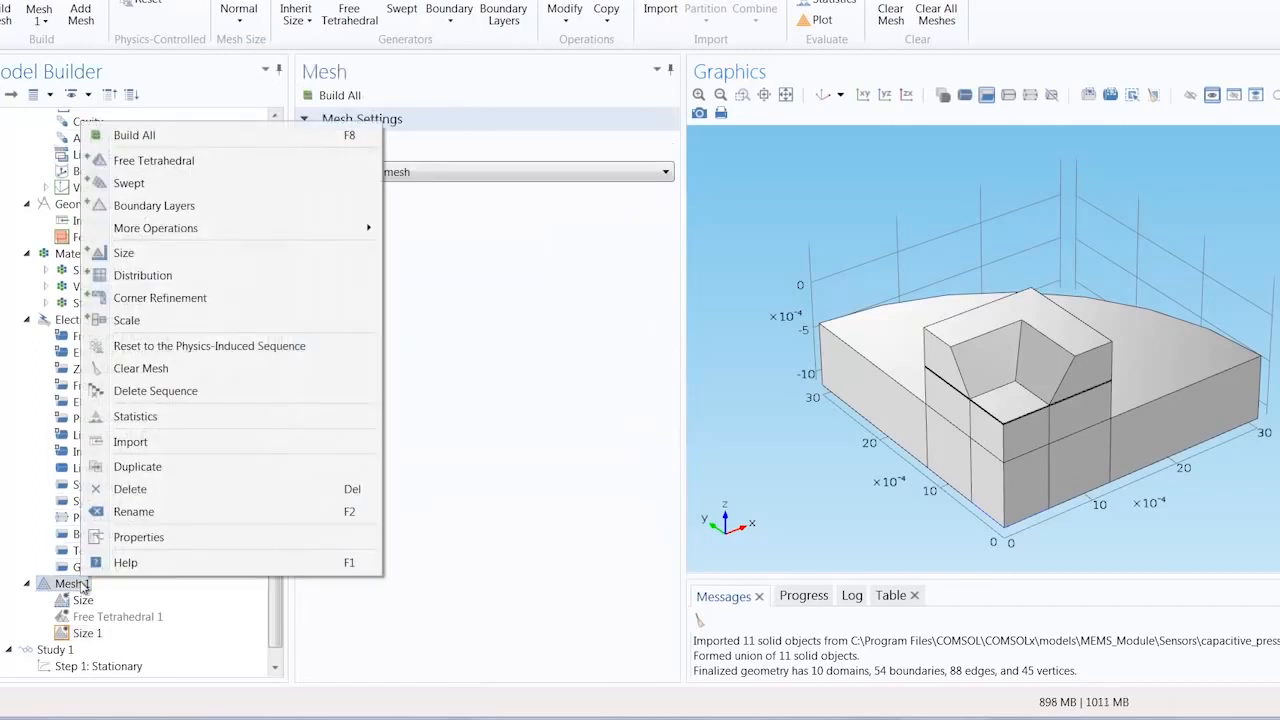
pyautogui.moveTo(260, 229)
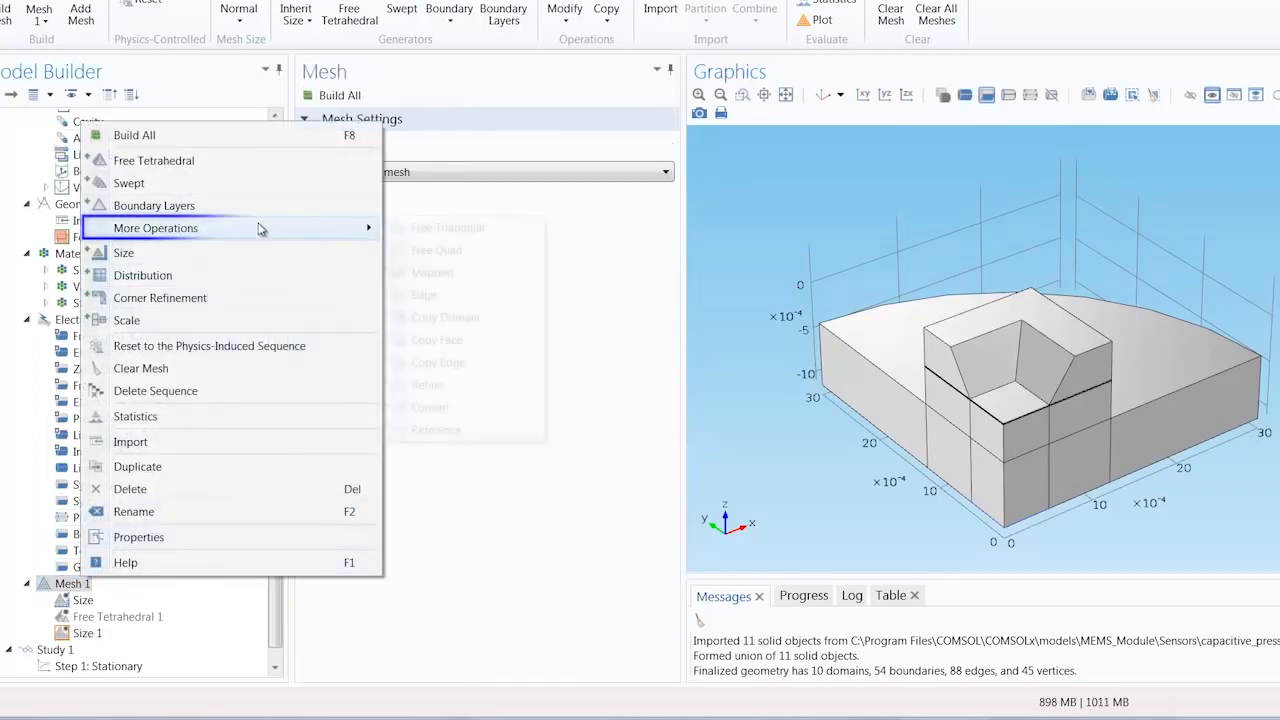
pyautogui.click(460, 273)
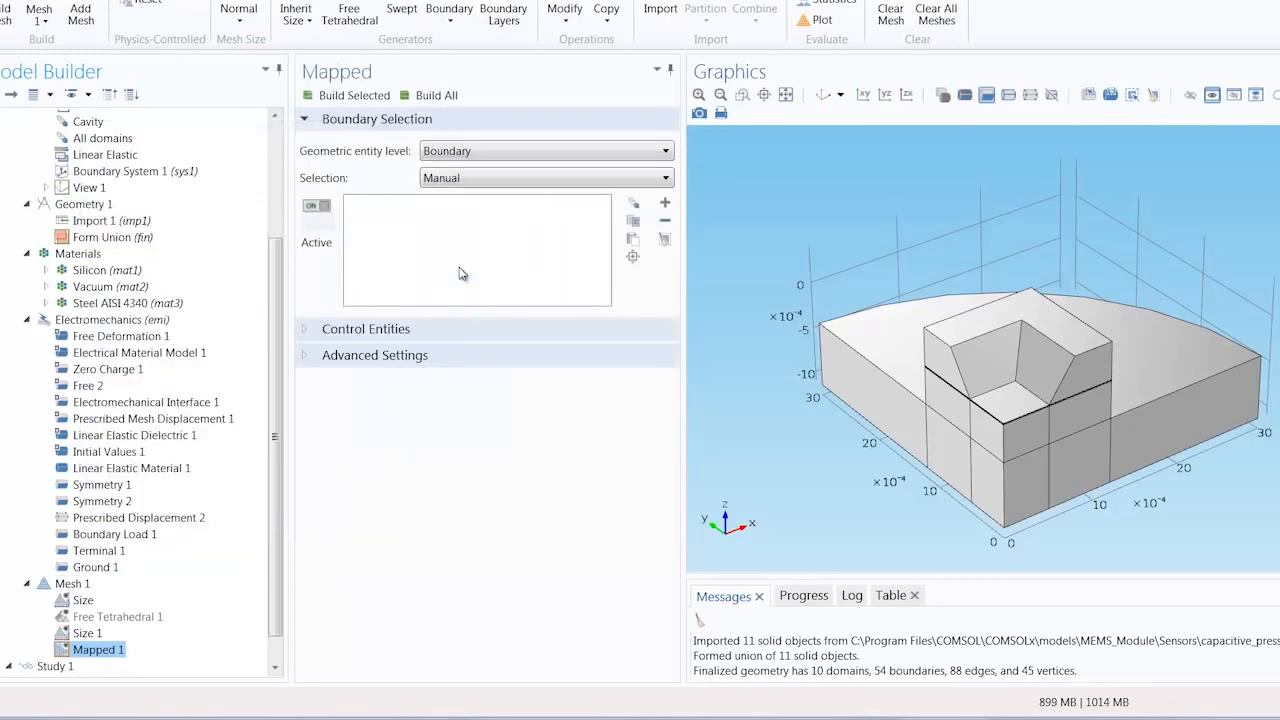
pyautogui.click(632, 239)
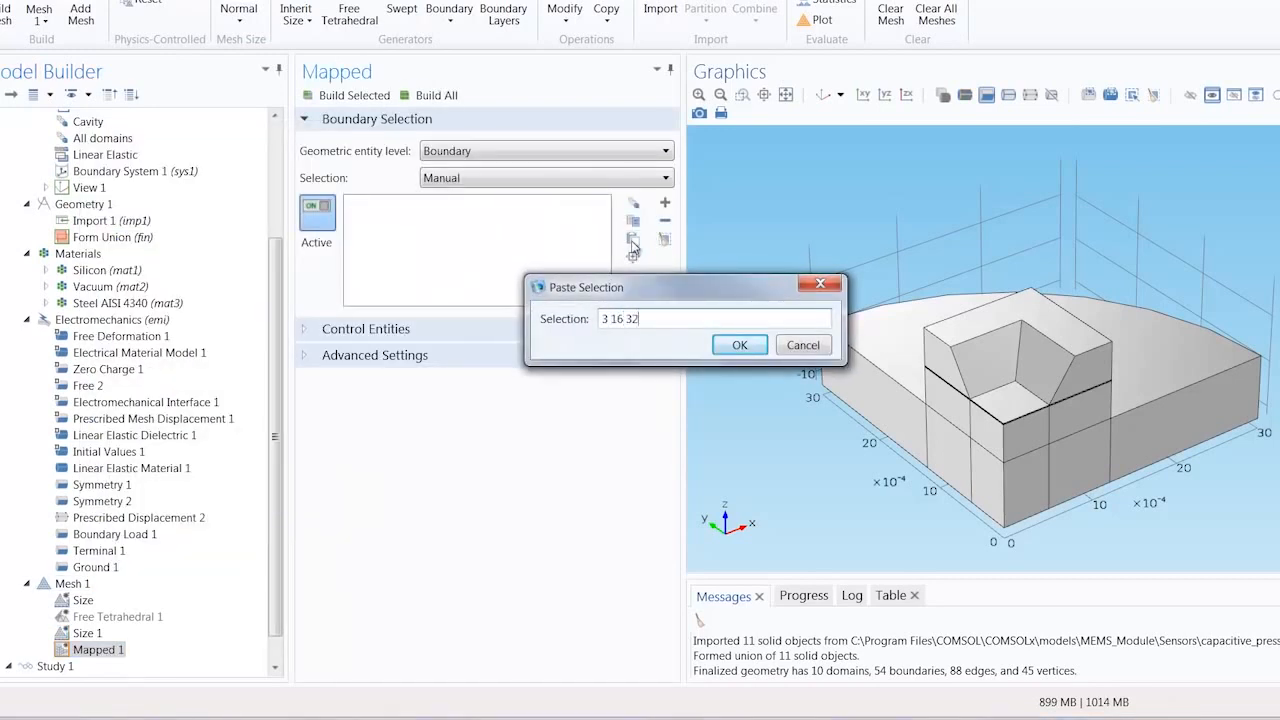
pyautogui.write('3 16 32')
pyautogui.press('Return')
pyautogui.moveTo(765, 336); pyautogui.dragTo(792, 262)
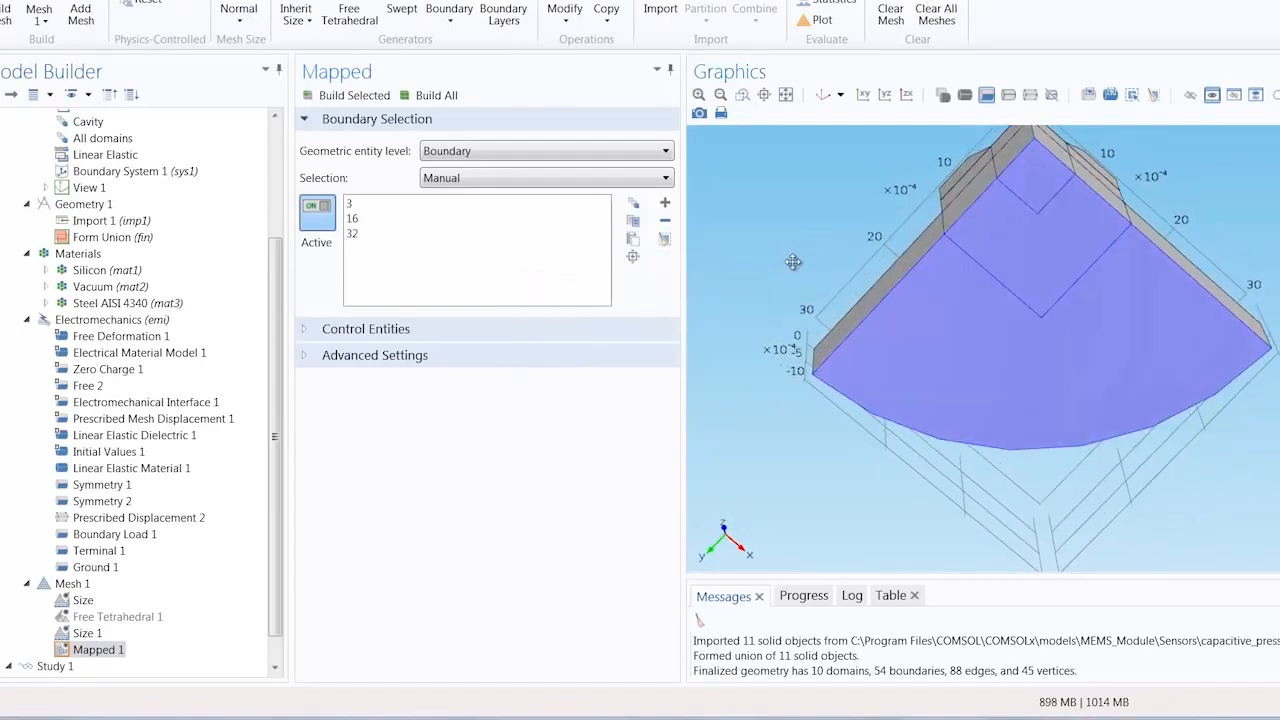
# Step: Build the mapped surface mesh, inspect it from below, and restore the default 3D view
pyautogui.click(443, 99)
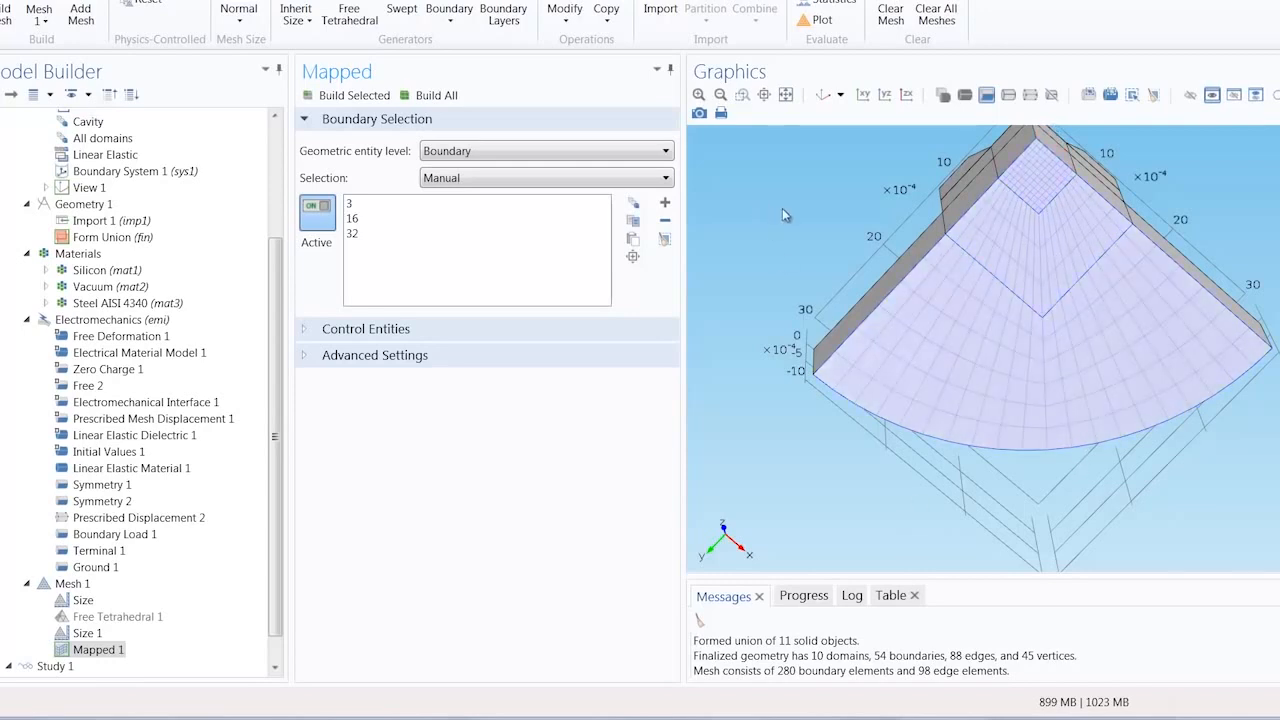
pyautogui.moveTo(785, 213); pyautogui.dragTo(791, 248)
pyautogui.click(825, 101)
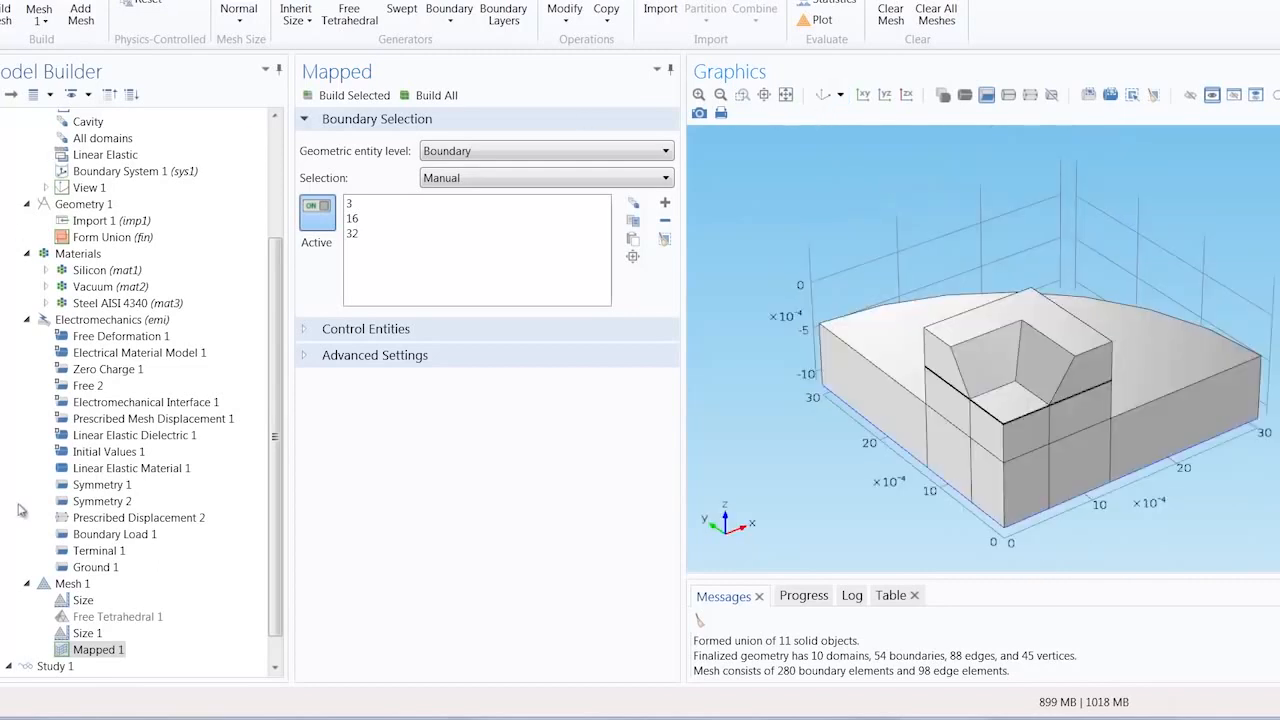
# Step: Add a Swept mesh operation for the remaining domains and build the complete mesh
pyautogui.click(66, 584)
pyautogui.rightClick(76, 585)
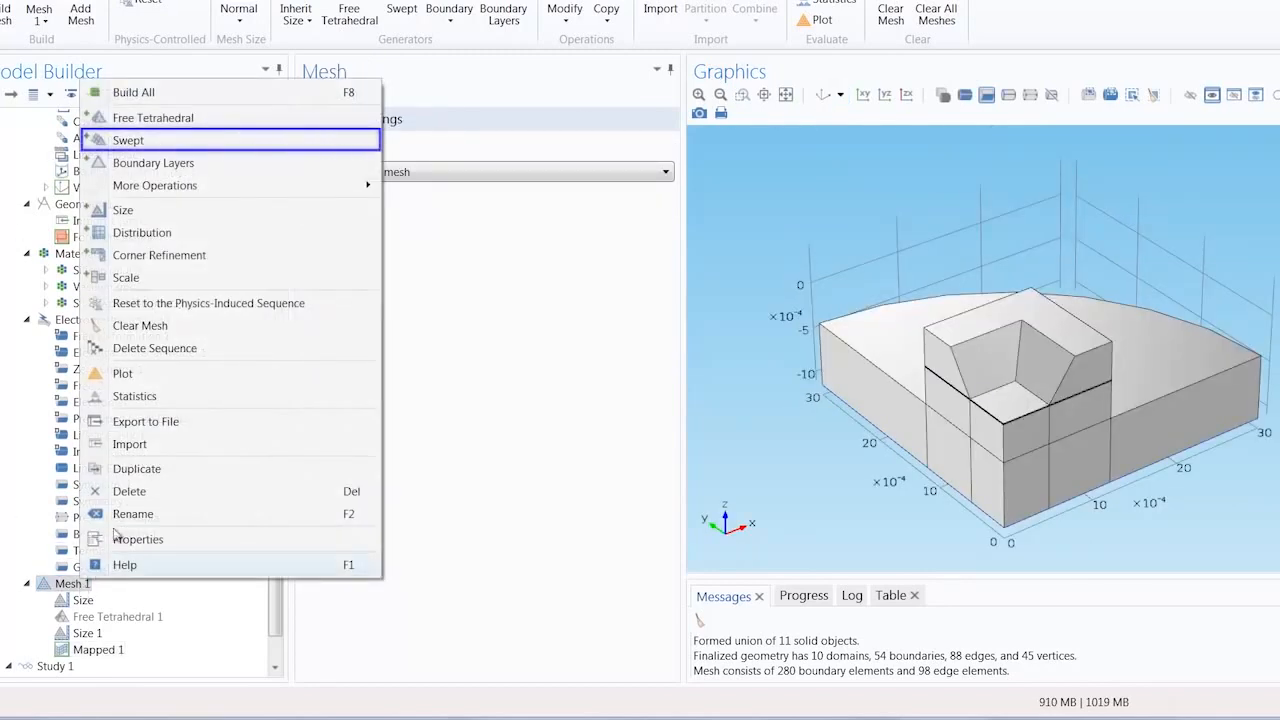
pyautogui.click(160, 142)
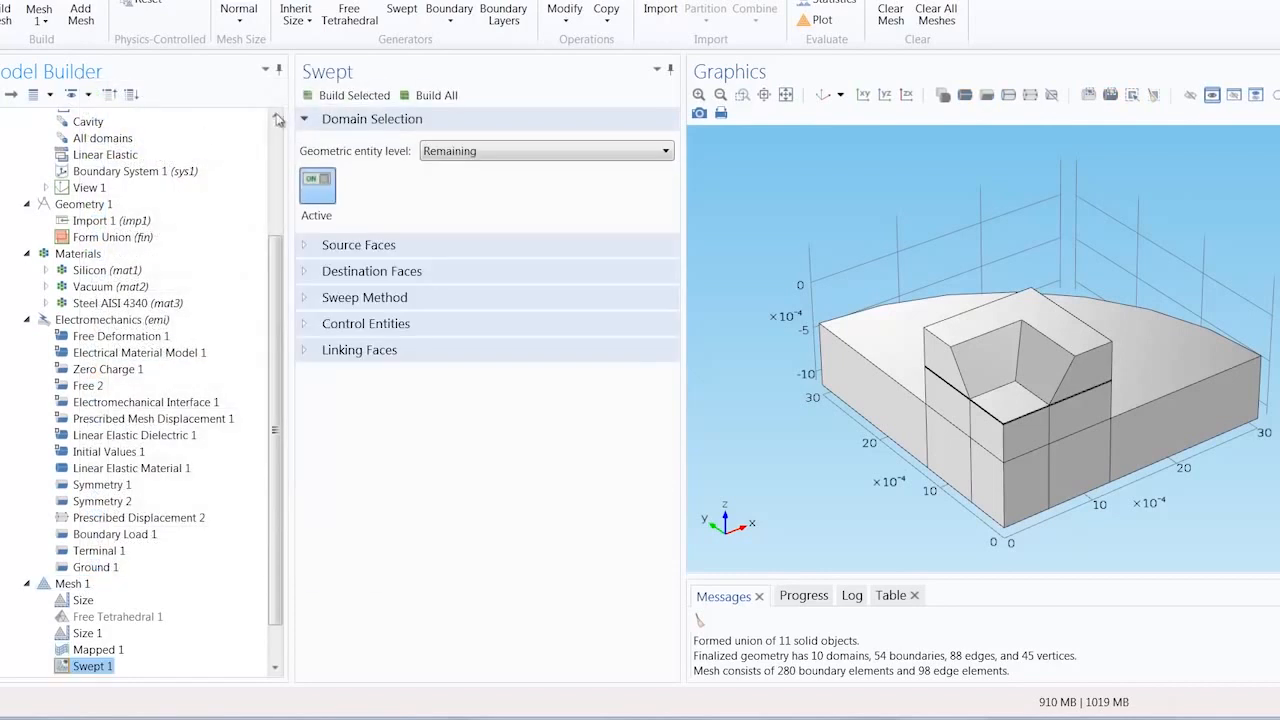
pyautogui.click(424, 100)
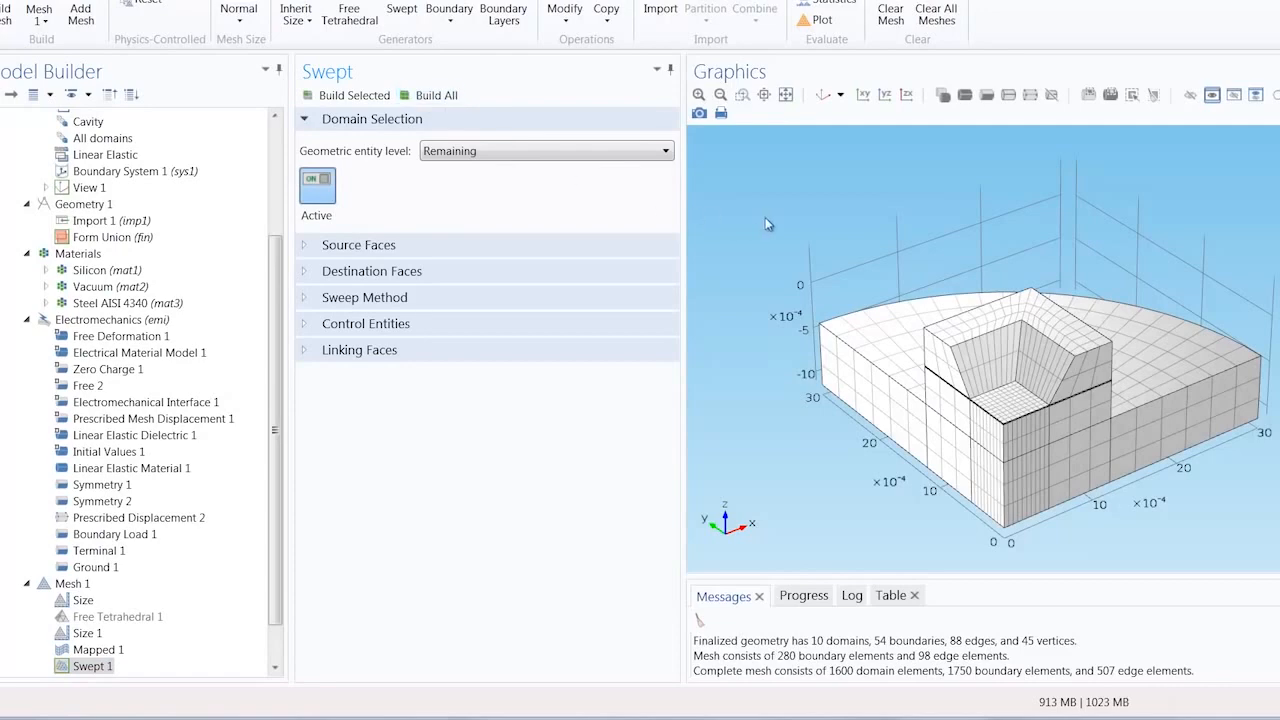
pyautogui.moveTo(838, 210); pyautogui.dragTo(757, 219)
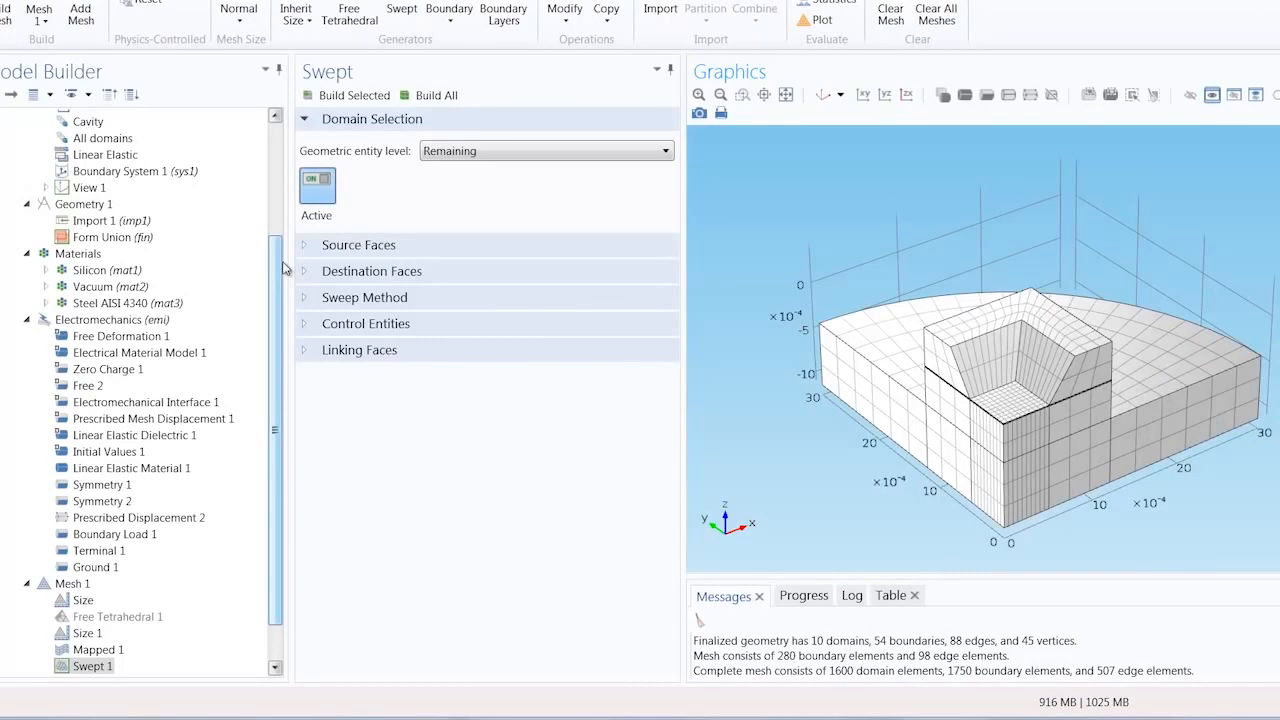
# Step: Enable an auxiliary sweep in the Stationary study step and add p0 (Differential Pressure) as its parameter
pyautogui.scroll(-2, 283, 270)
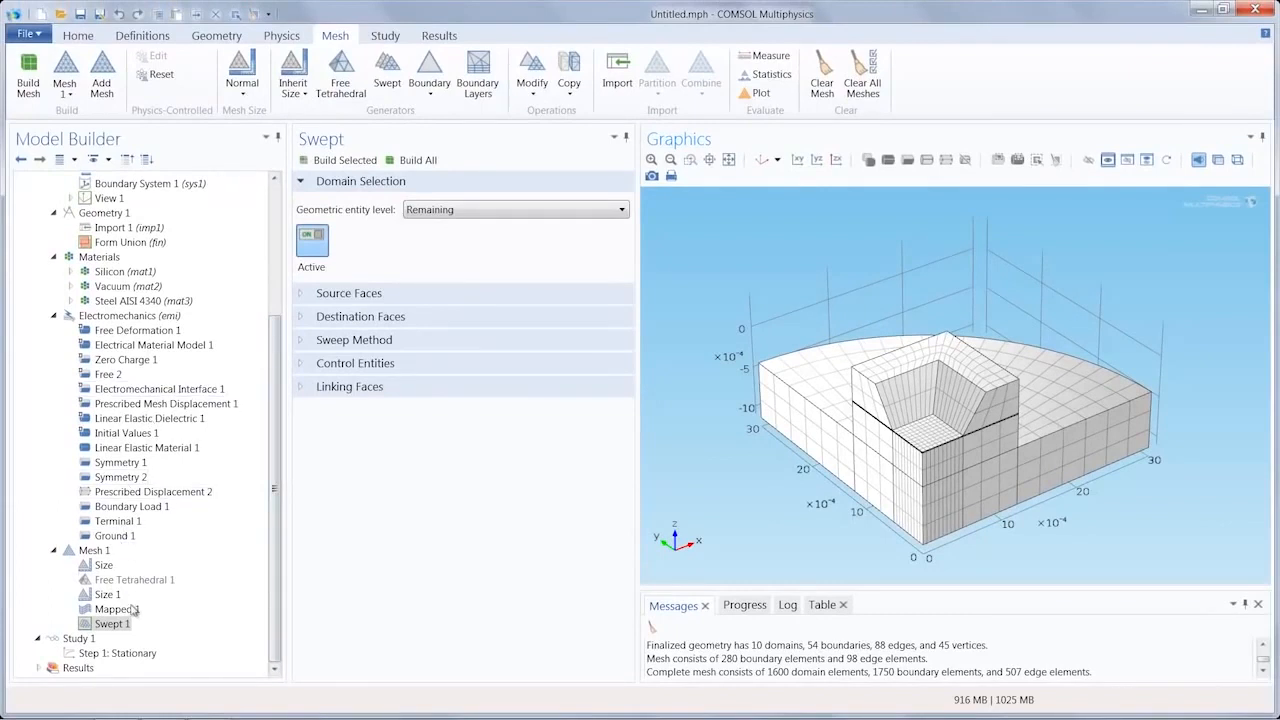
pyautogui.click(135, 654)
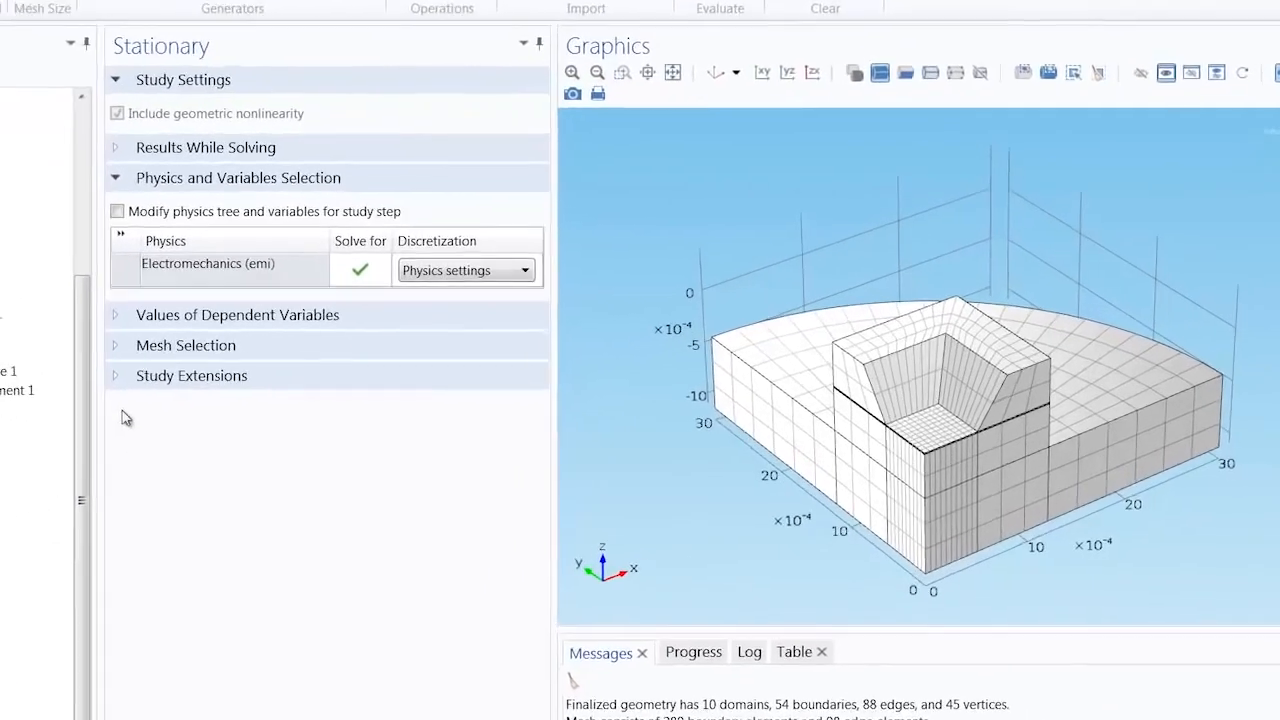
pyautogui.click(266, 388)
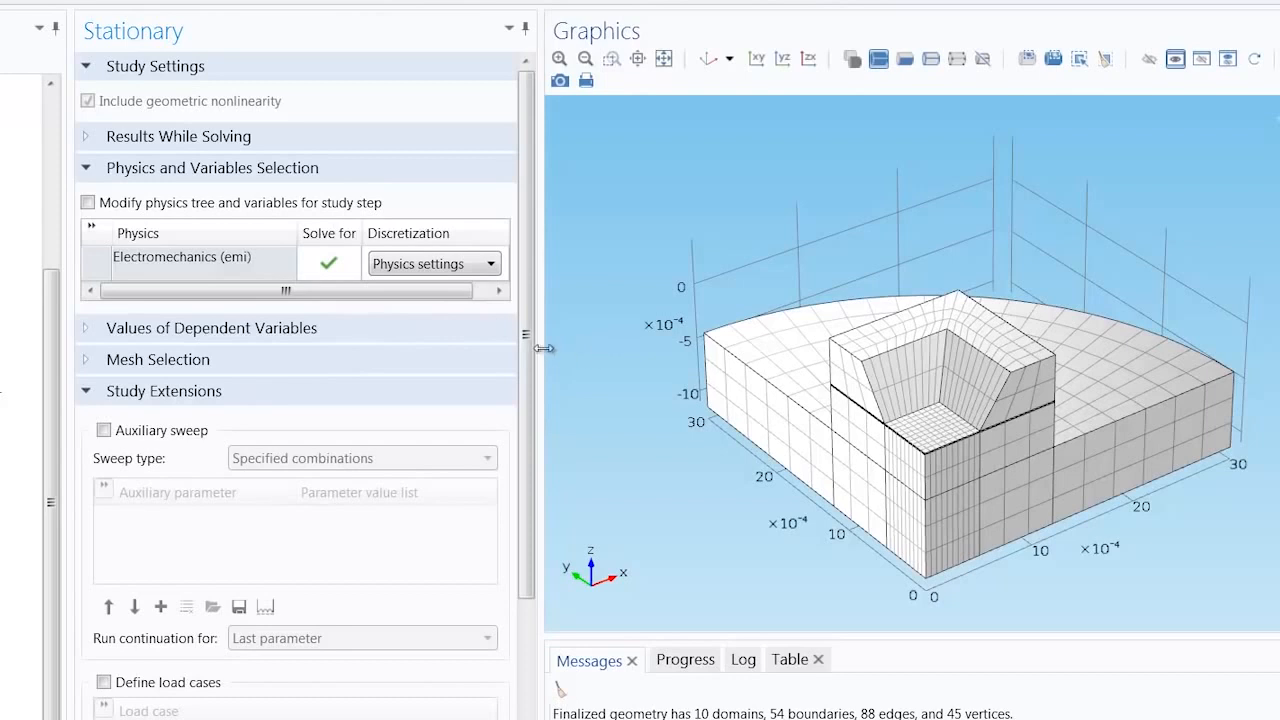
pyautogui.moveTo(531, 380); pyautogui.dragTo(518, 592)
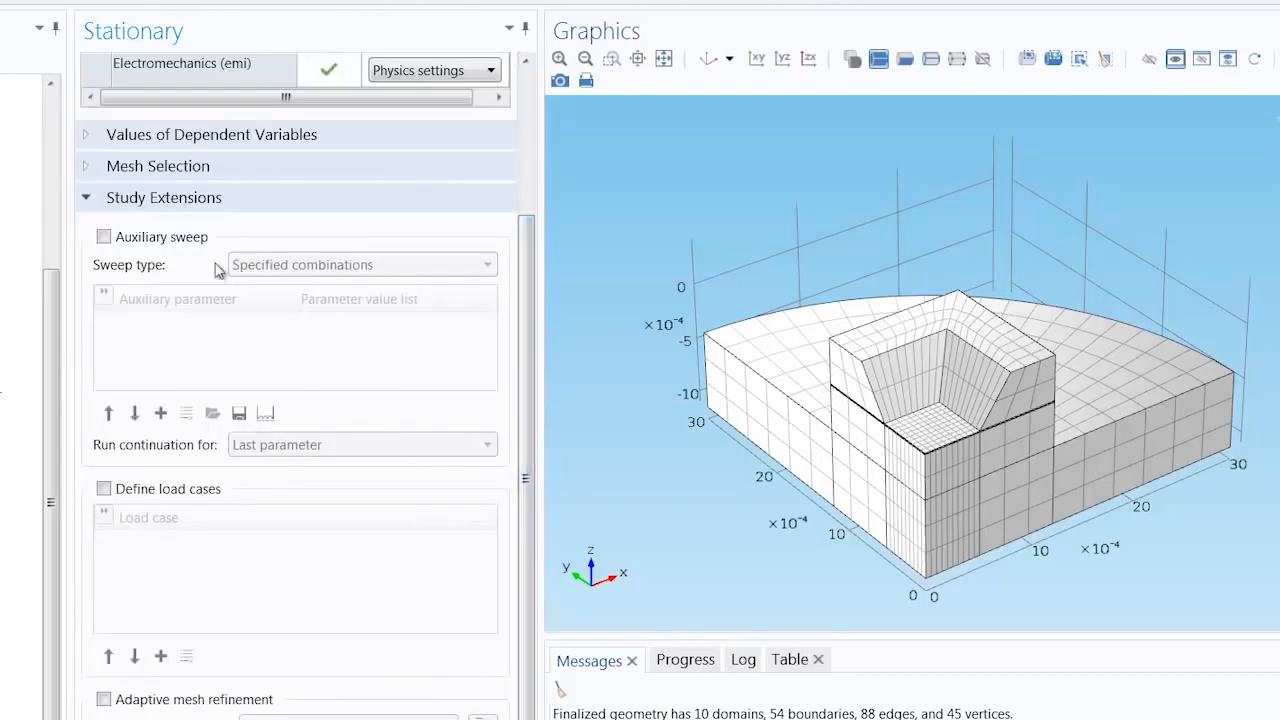
pyautogui.click(104, 238)
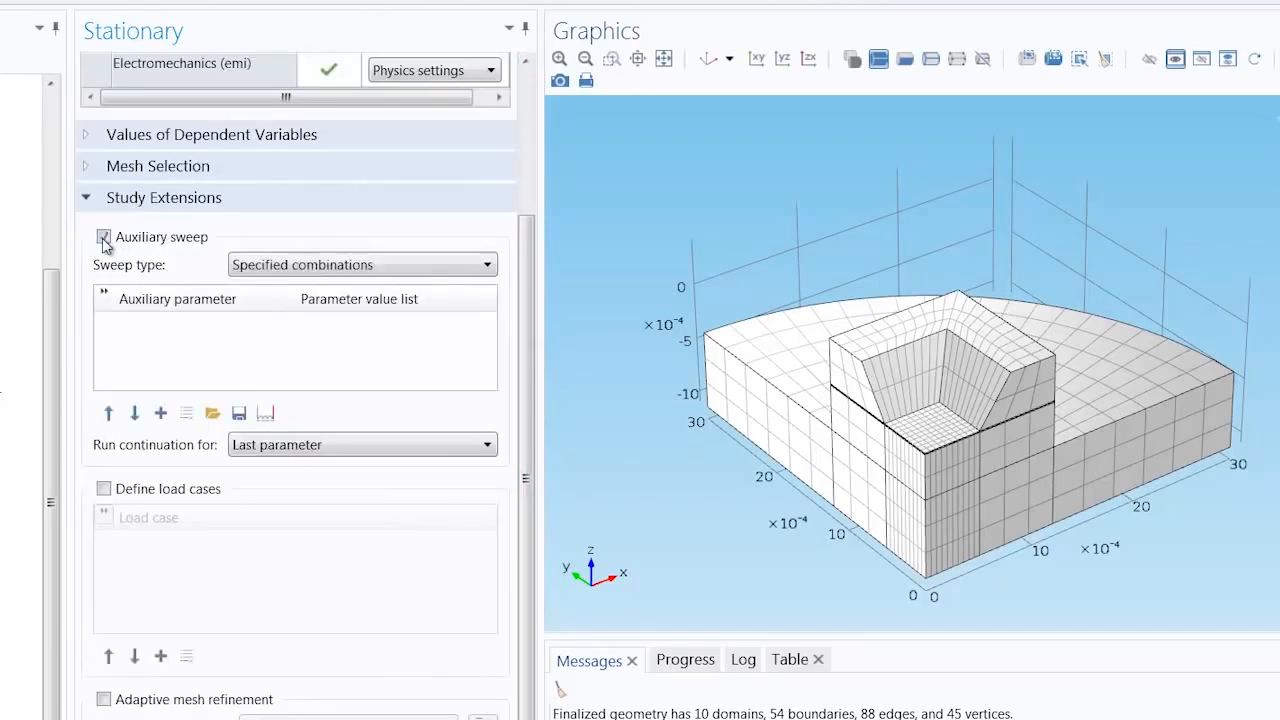
pyautogui.click(160, 414)
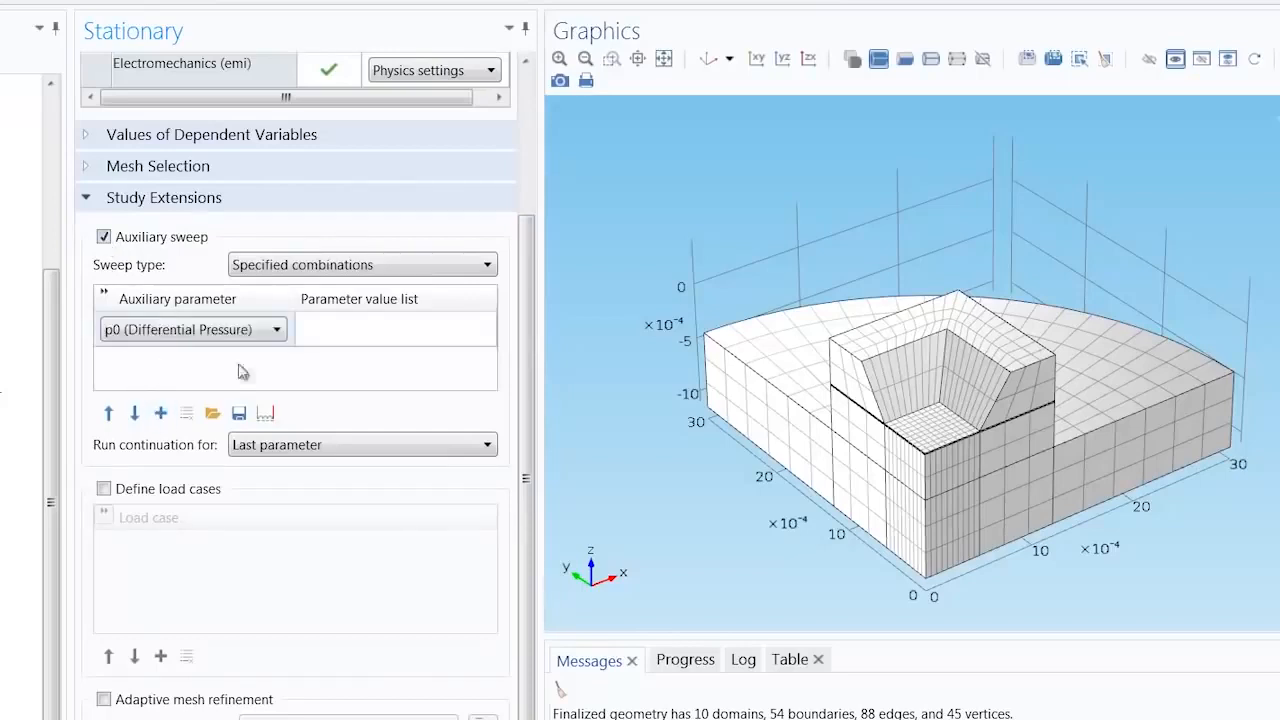
# Step: Set the p0 parameter value list to range(0,5000,25000)
pyautogui.click(371, 334)
pyautogui.write('r')
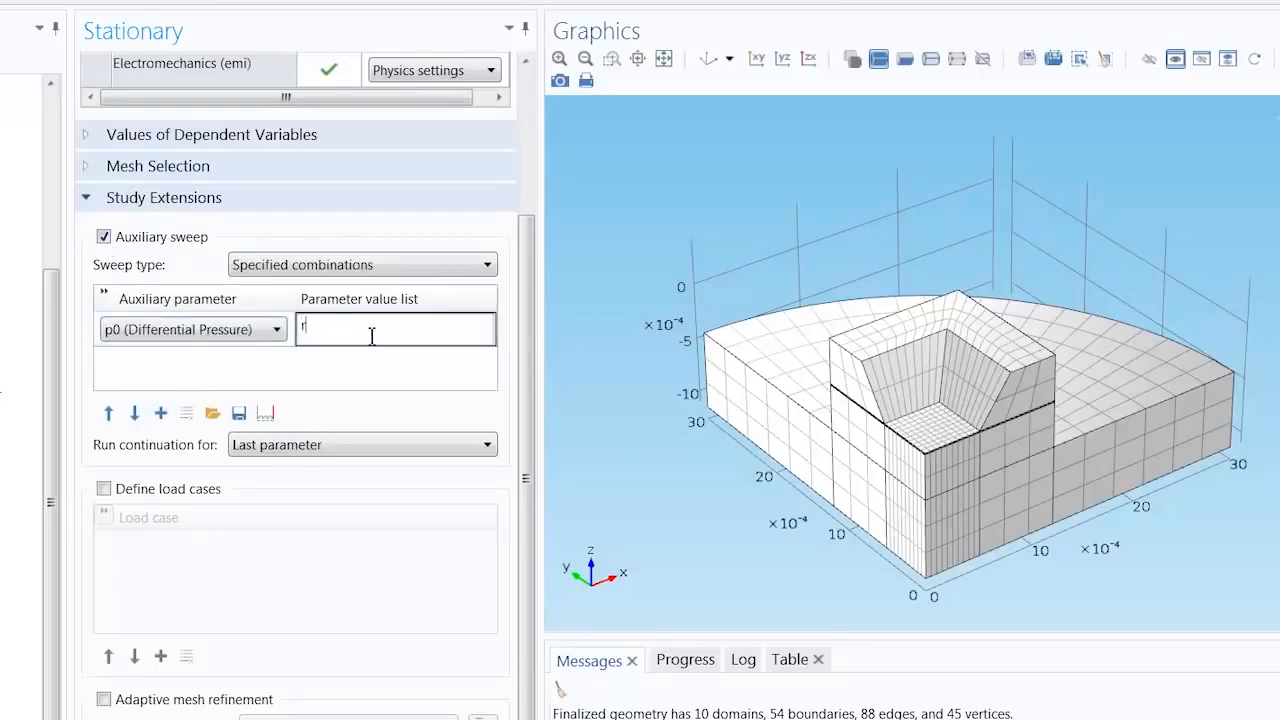
pyautogui.write('ange(')
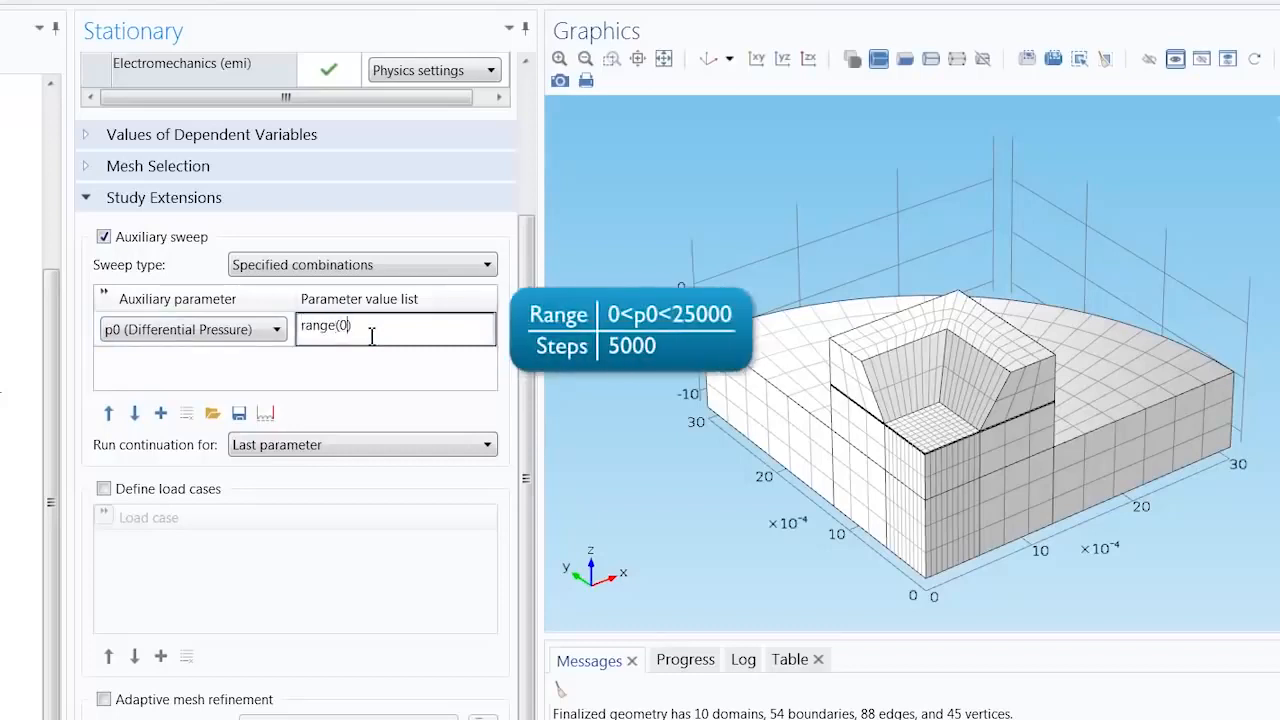
pyautogui.write('0,5000,25000')
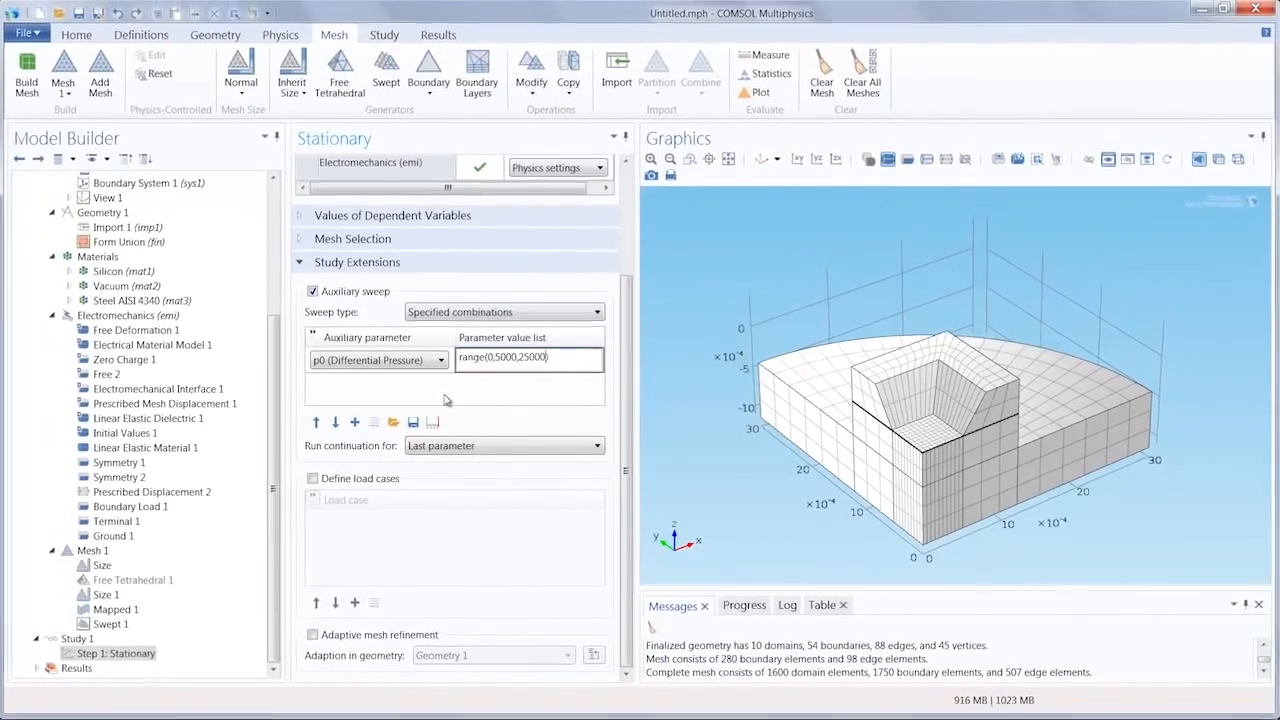
pyautogui.press('Return')
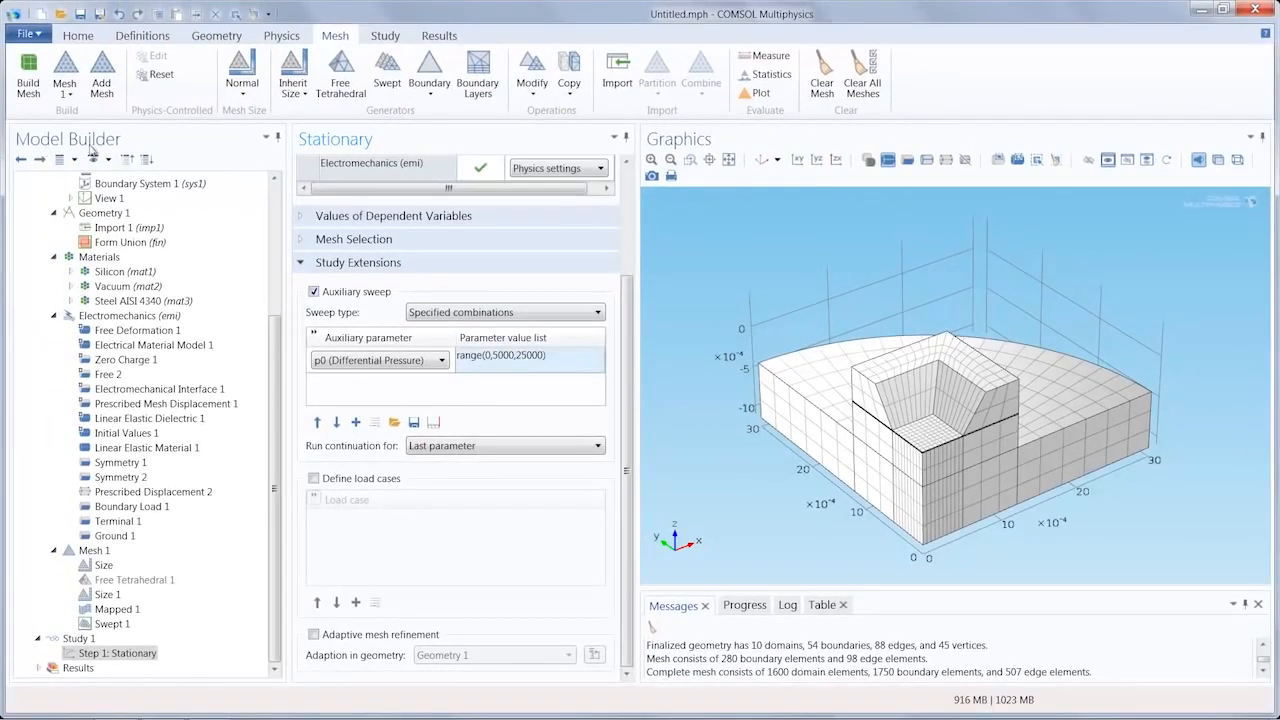
# Step: Compute Study 1 and inspect the resulting 3D total displacement plot around the sensor cavity
pyautogui.click(80, 36)
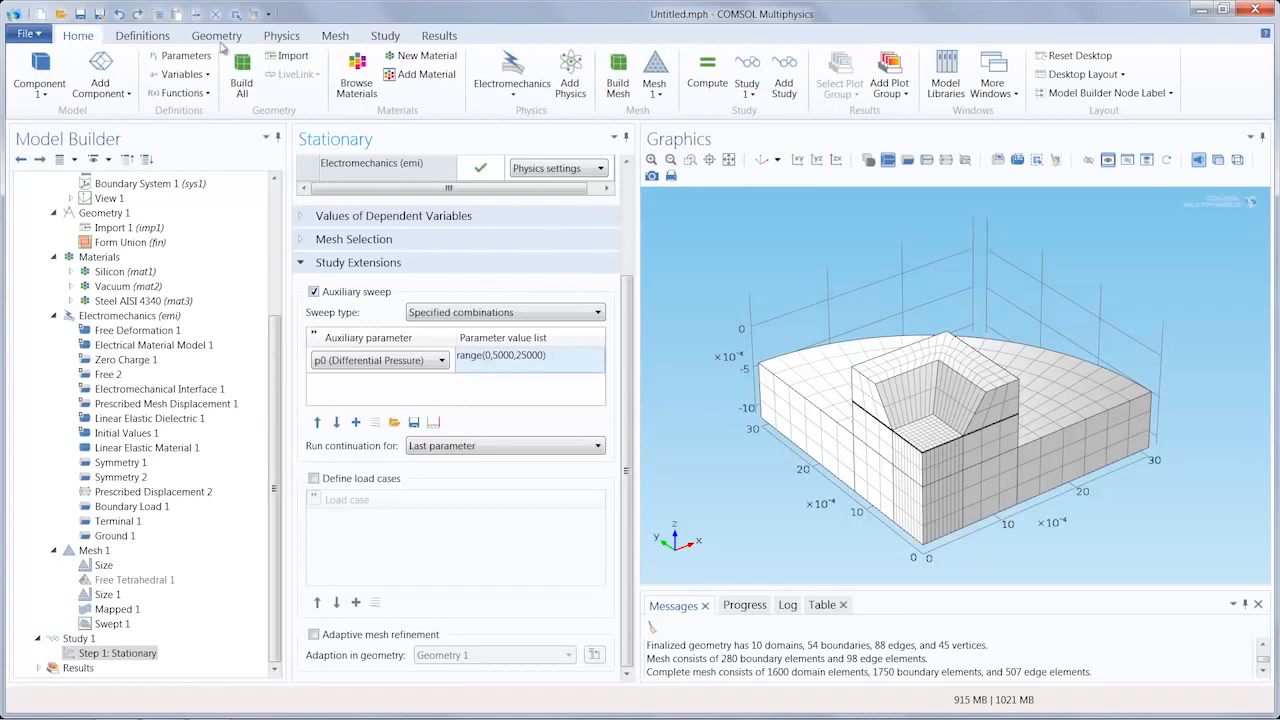
pyautogui.click(704, 81)
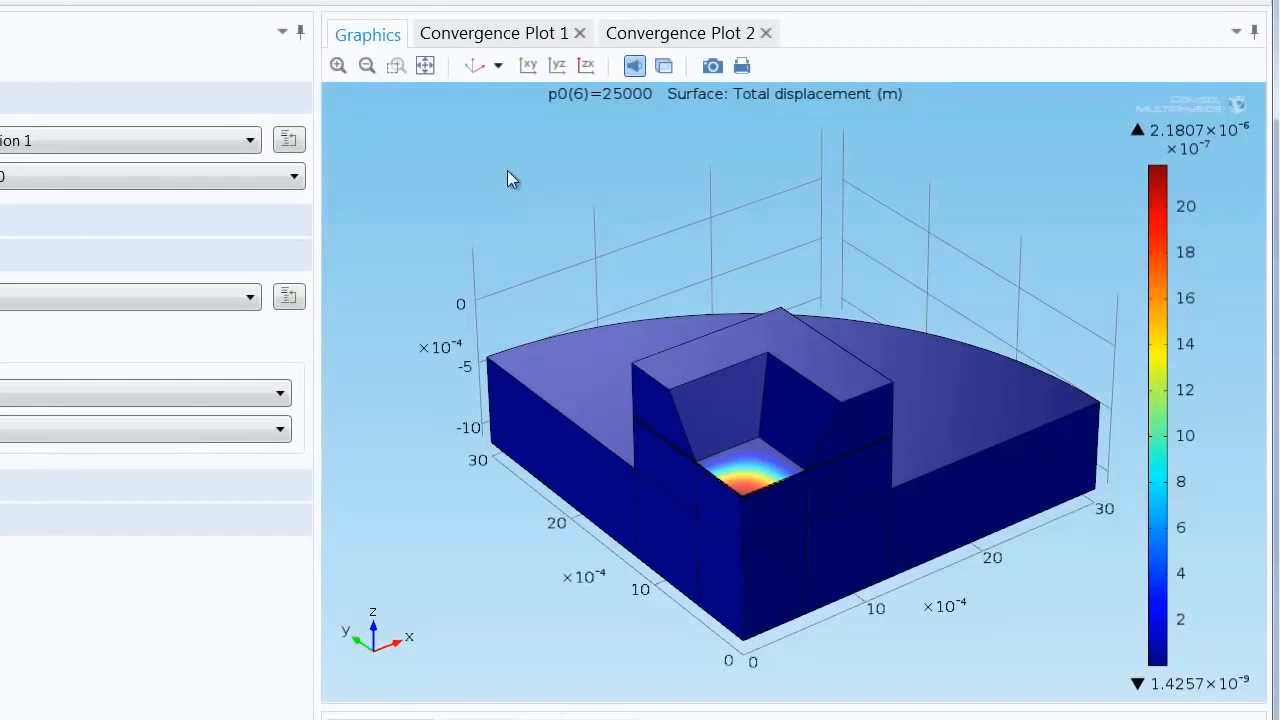
pyautogui.moveTo(507, 172)
pyautogui.mouseDown()
pyautogui.moveTo(511, 246)
pyautogui.moveTo(521, 176)
pyautogui.mouseUp()
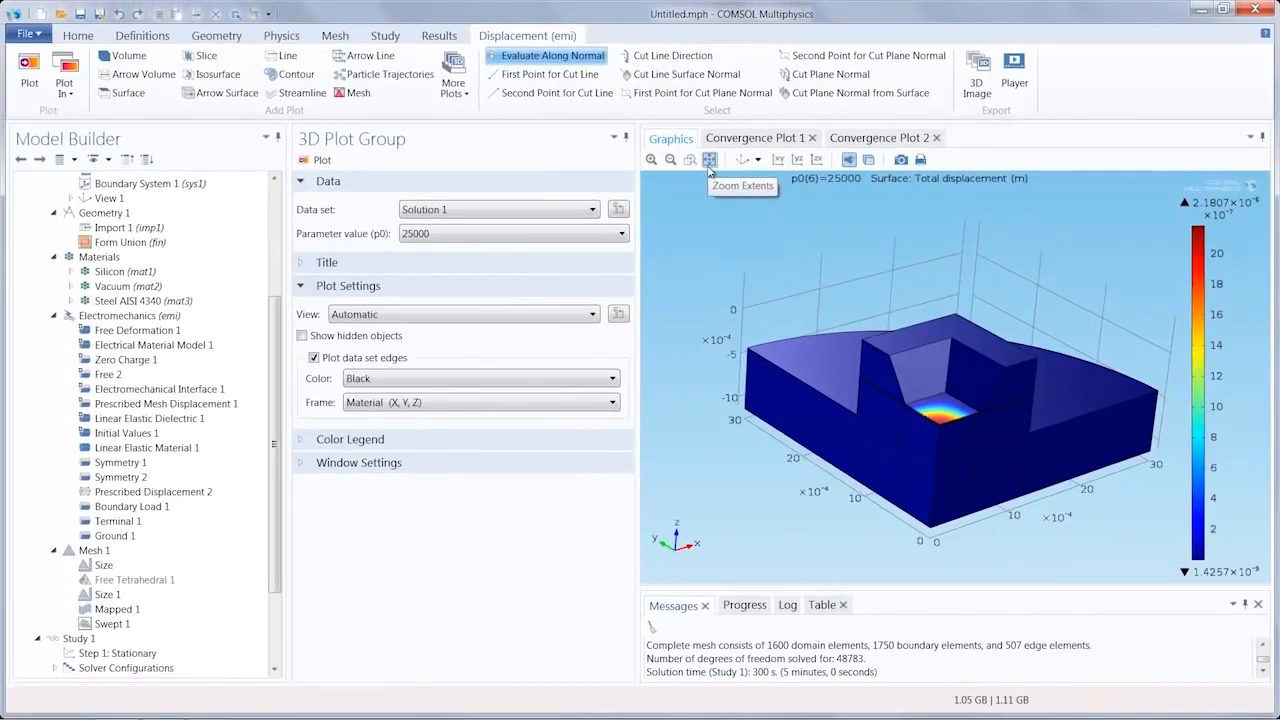
pyautogui.click(424, 68)
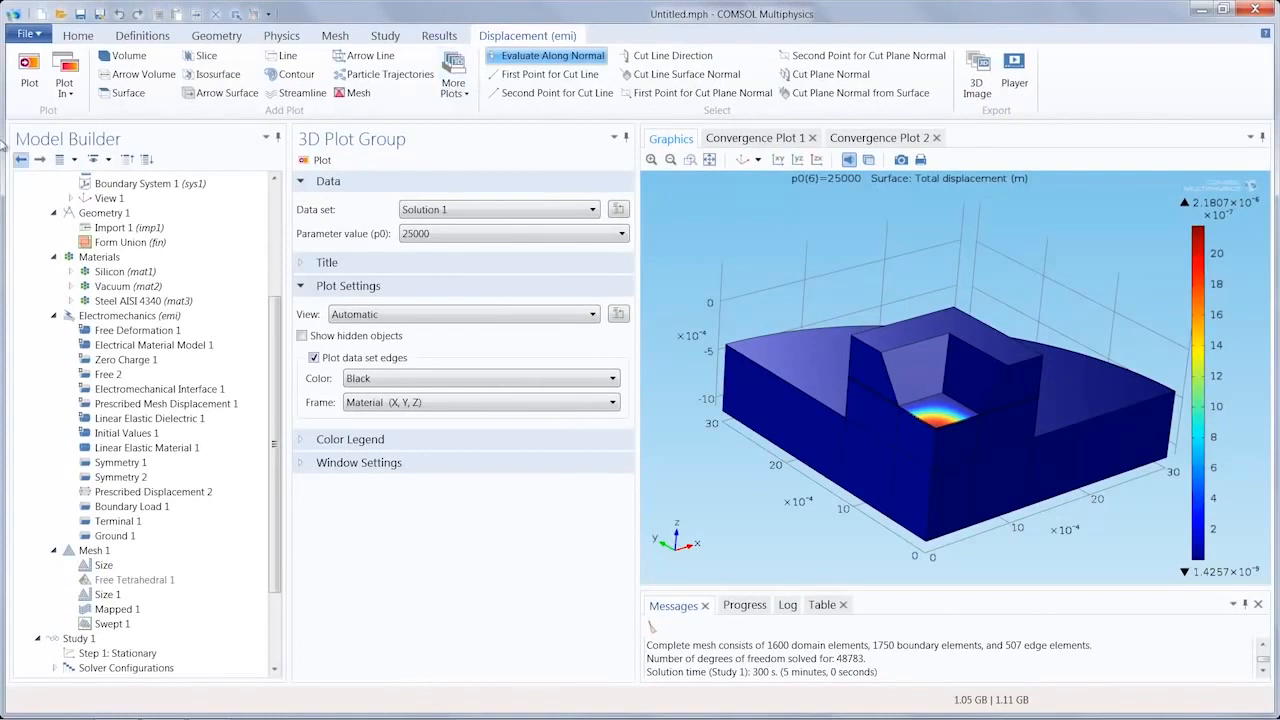
# Step: Add a 1D plot group to the results and insert a Global plot in it
pyautogui.click(72, 40)
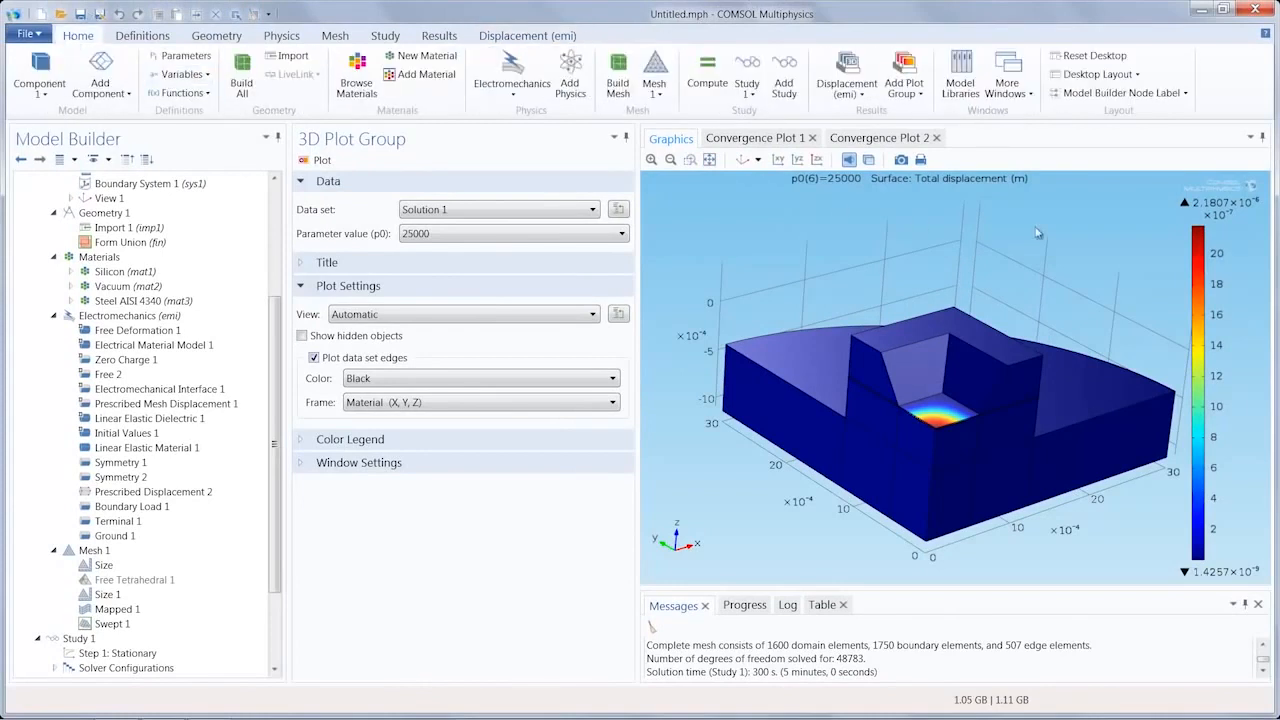
pyautogui.click(908, 100)
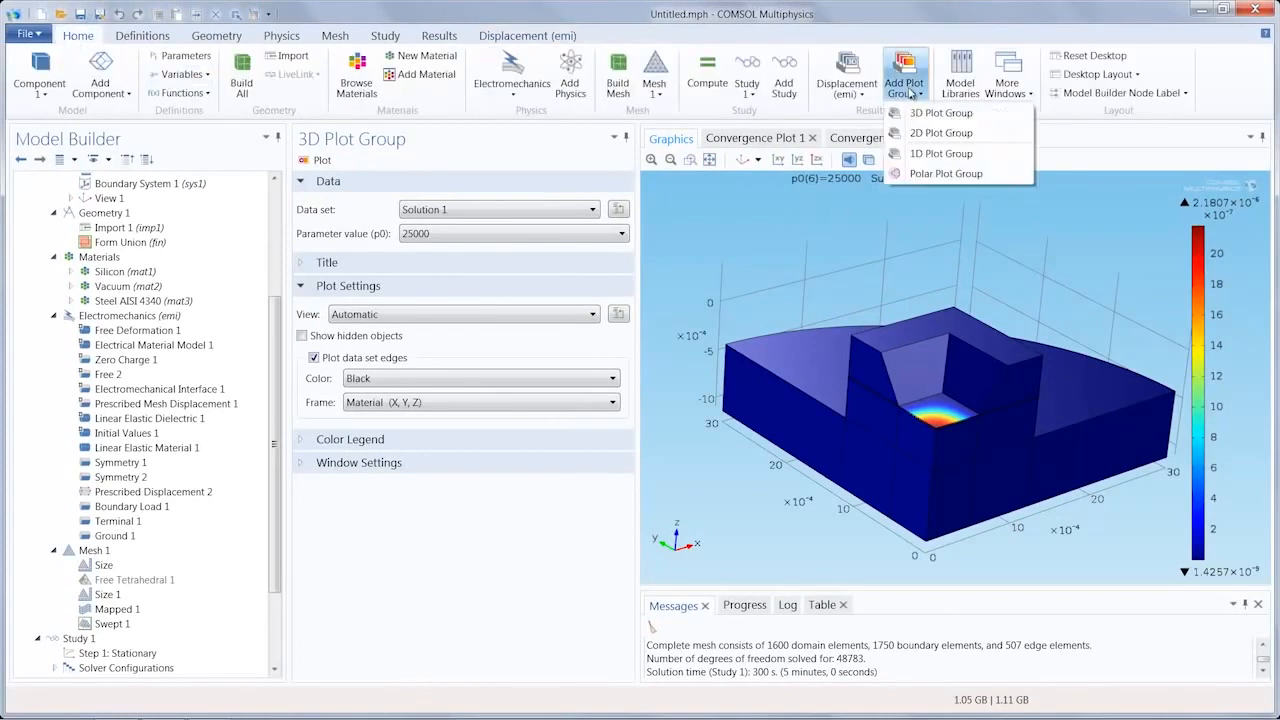
pyautogui.click(948, 155)
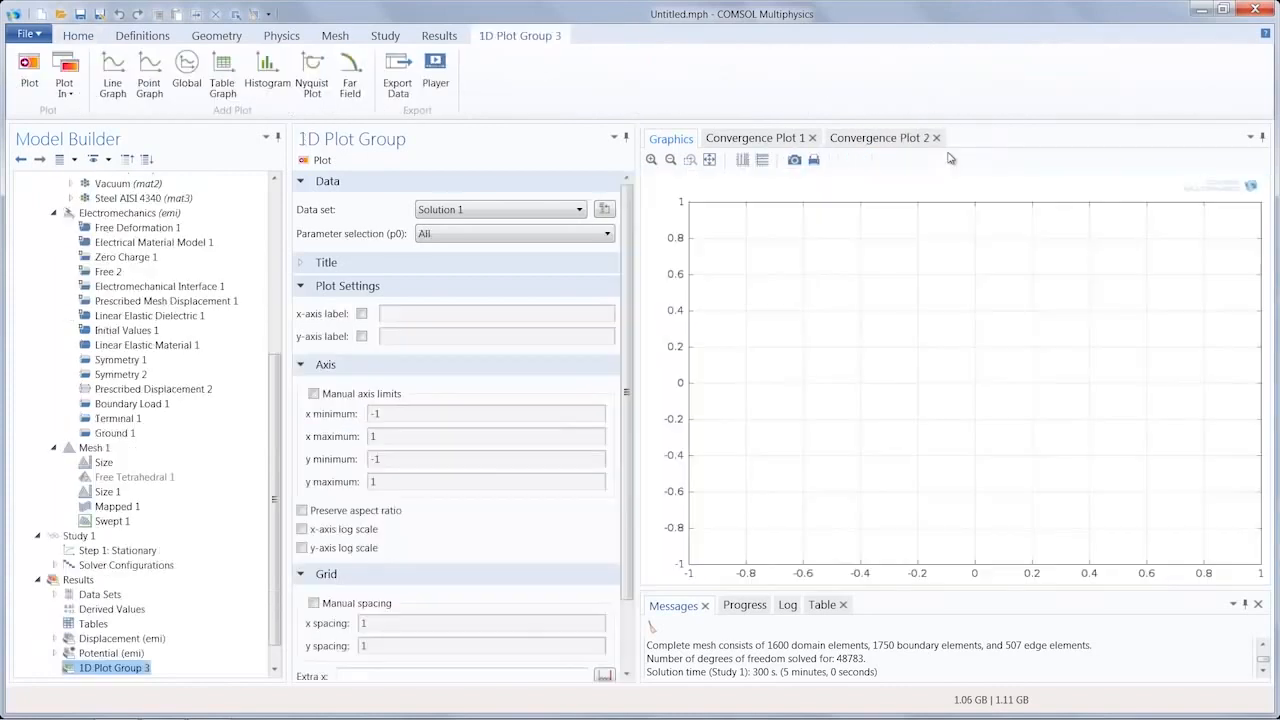
pyautogui.click(186, 82)
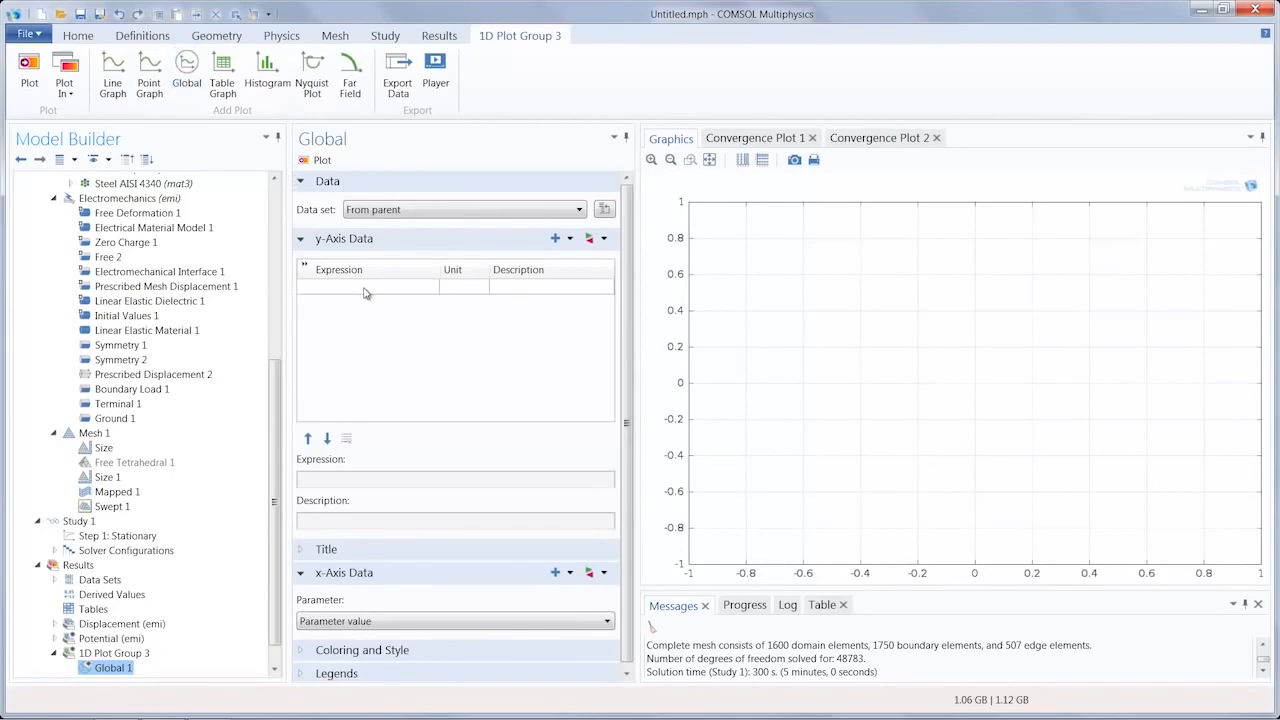
# Step: Enter the y-axis expression aveop1(w) with unit um and description "Average Displacement with no thermal stress"
pyautogui.click(366, 289)
pyautogui.write('aveop1(w')
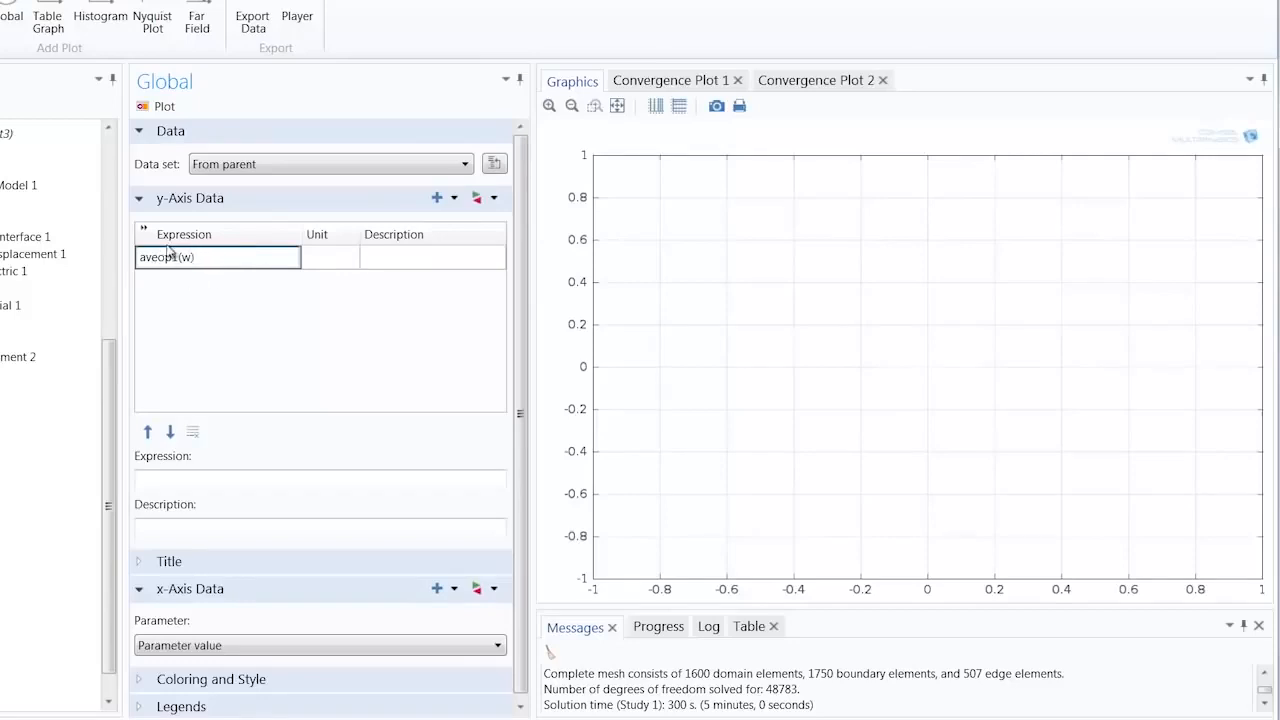
pyautogui.click(311, 262)
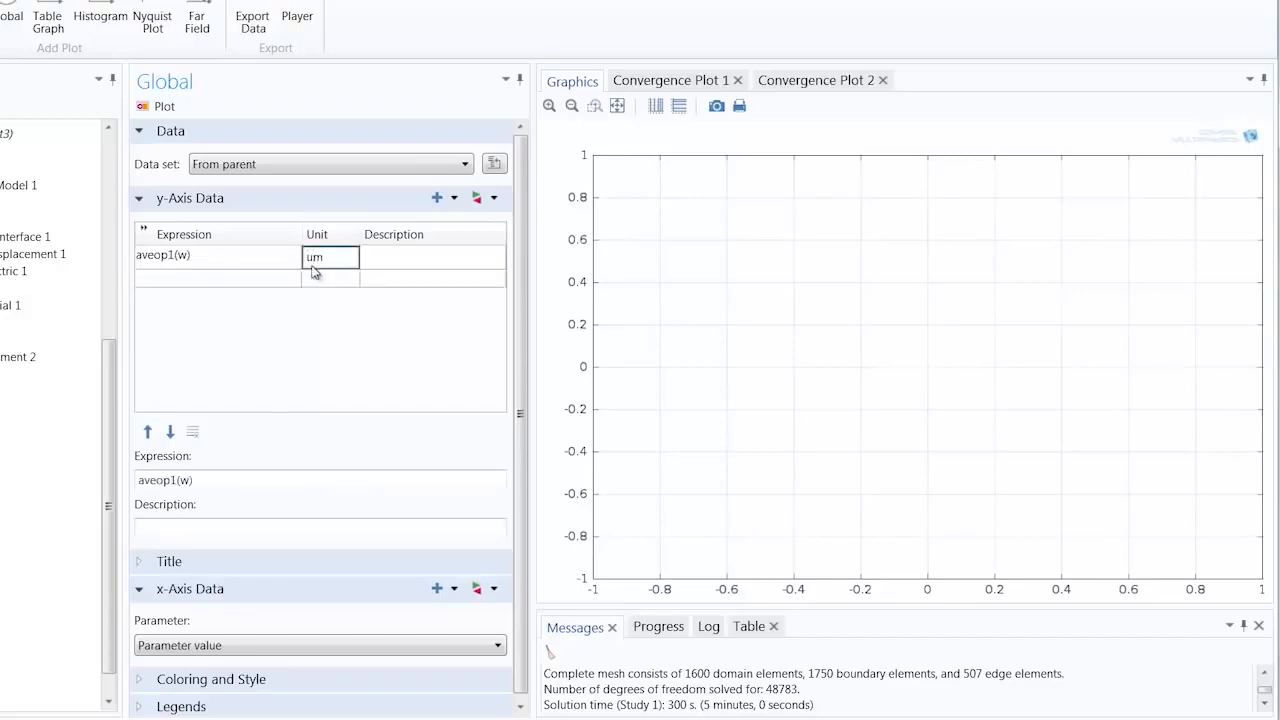
pyautogui.press('Tab')
pyautogui.write('A')
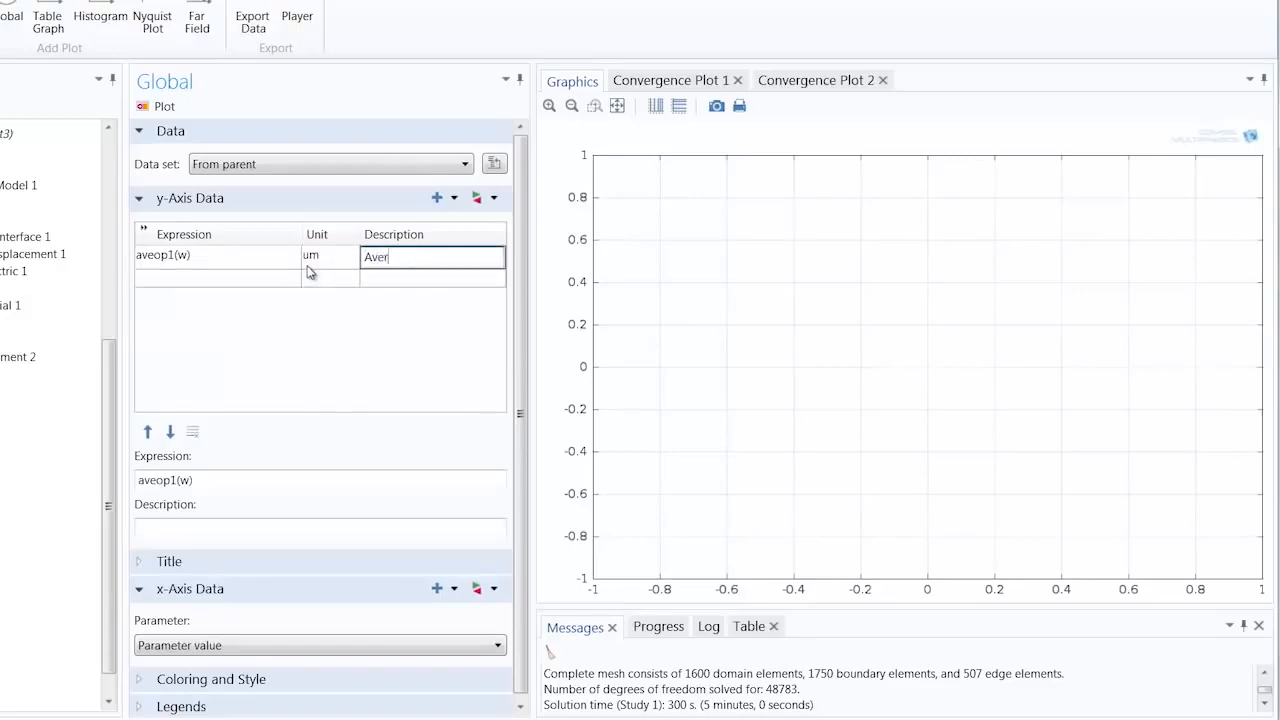
pyautogui.write('verage Displacement with no ')
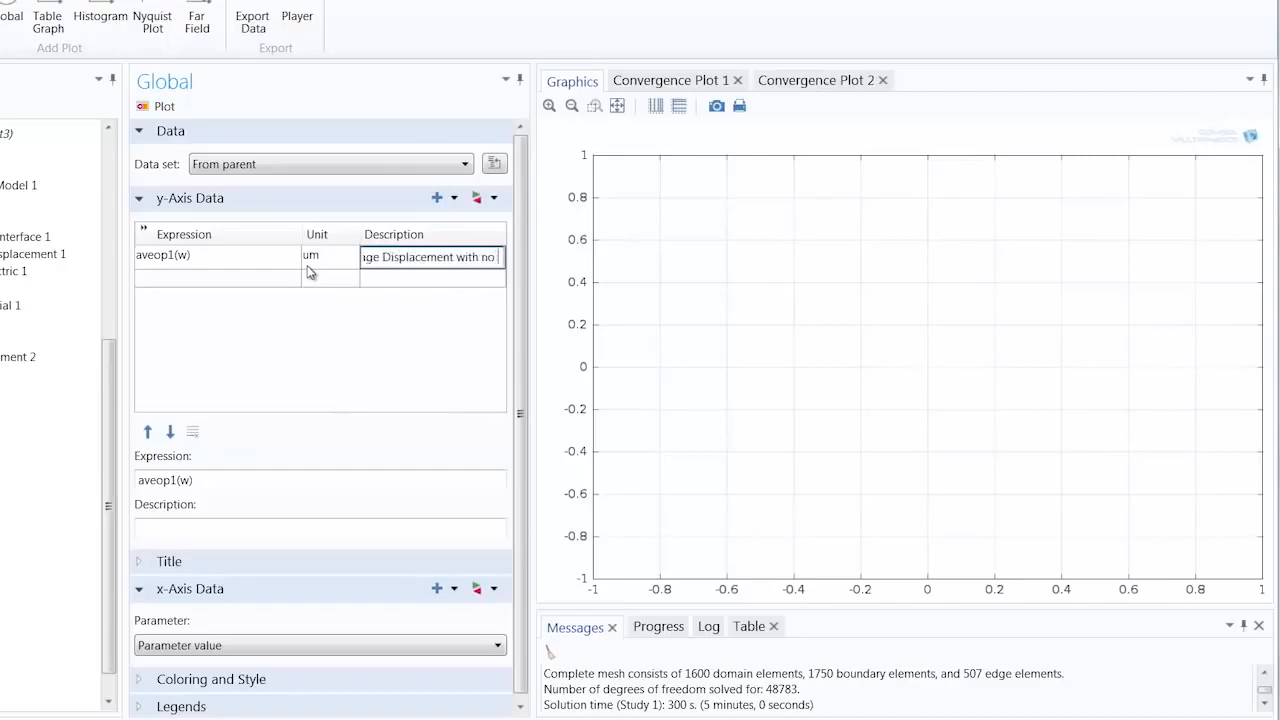
pyautogui.write('thermal stress')
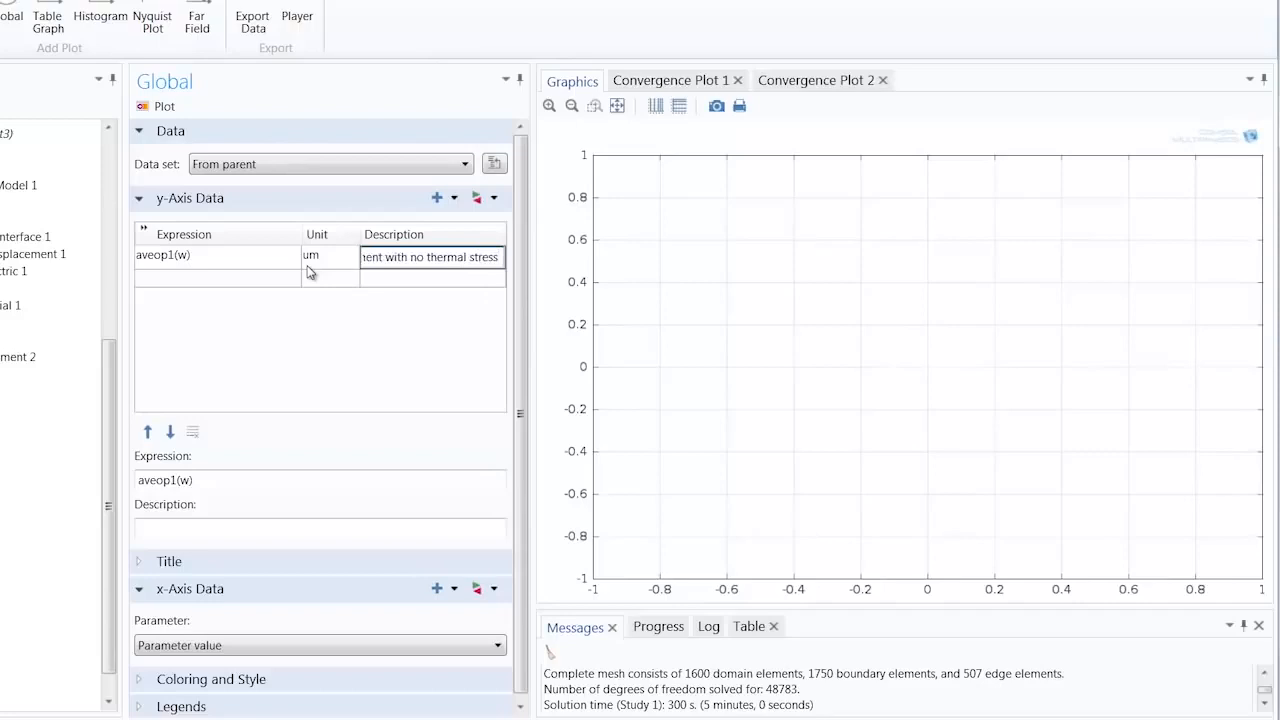
# Step: Add the expression intop1(w) in um, described as "Maximum Displacement with no thermal stress", and plot both curves
pyautogui.click(263, 279)
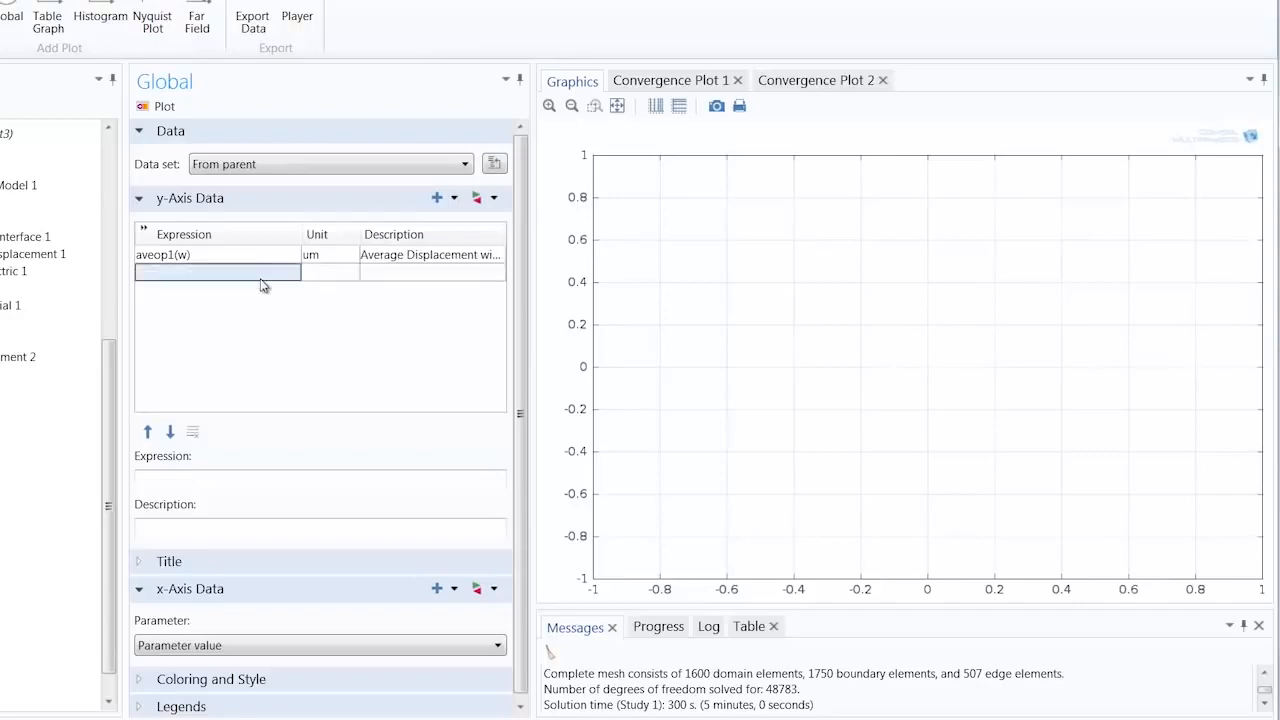
pyautogui.write('intop1(w')
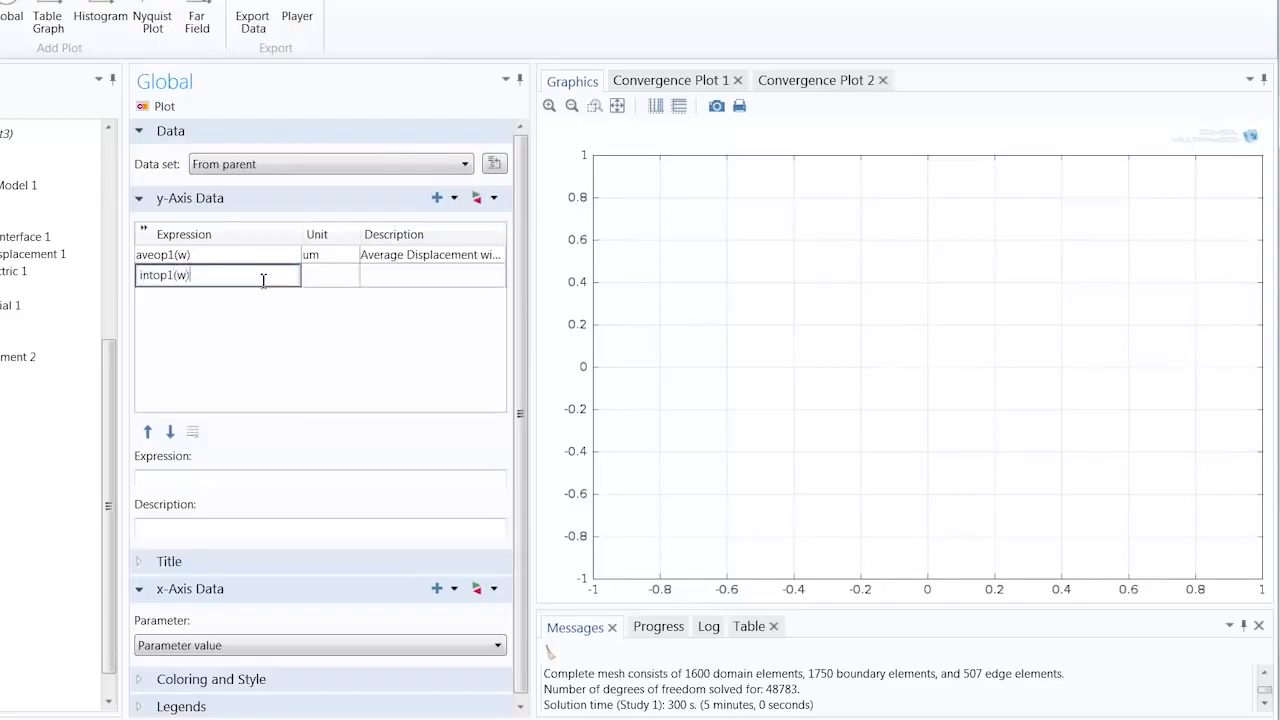
pyautogui.press('Tab')
pyautogui.write('um')
pyautogui.press('Tab')
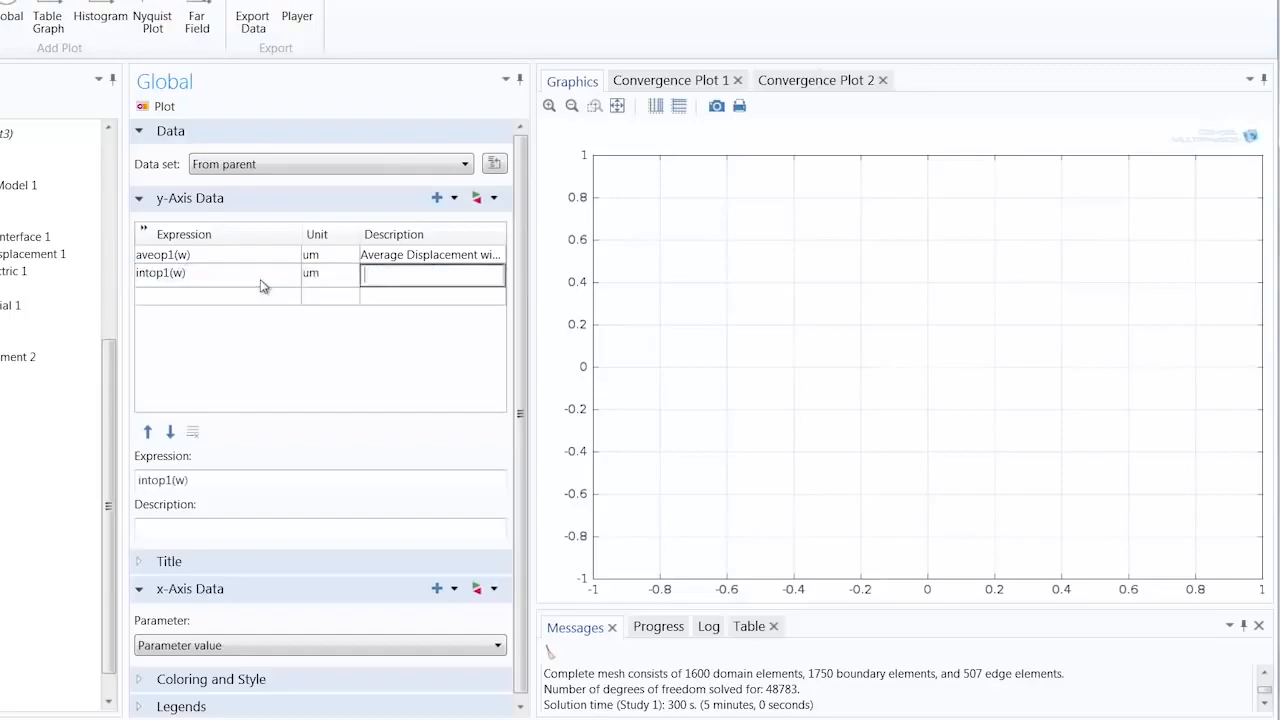
pyautogui.write('Maximum Displacement with no th')
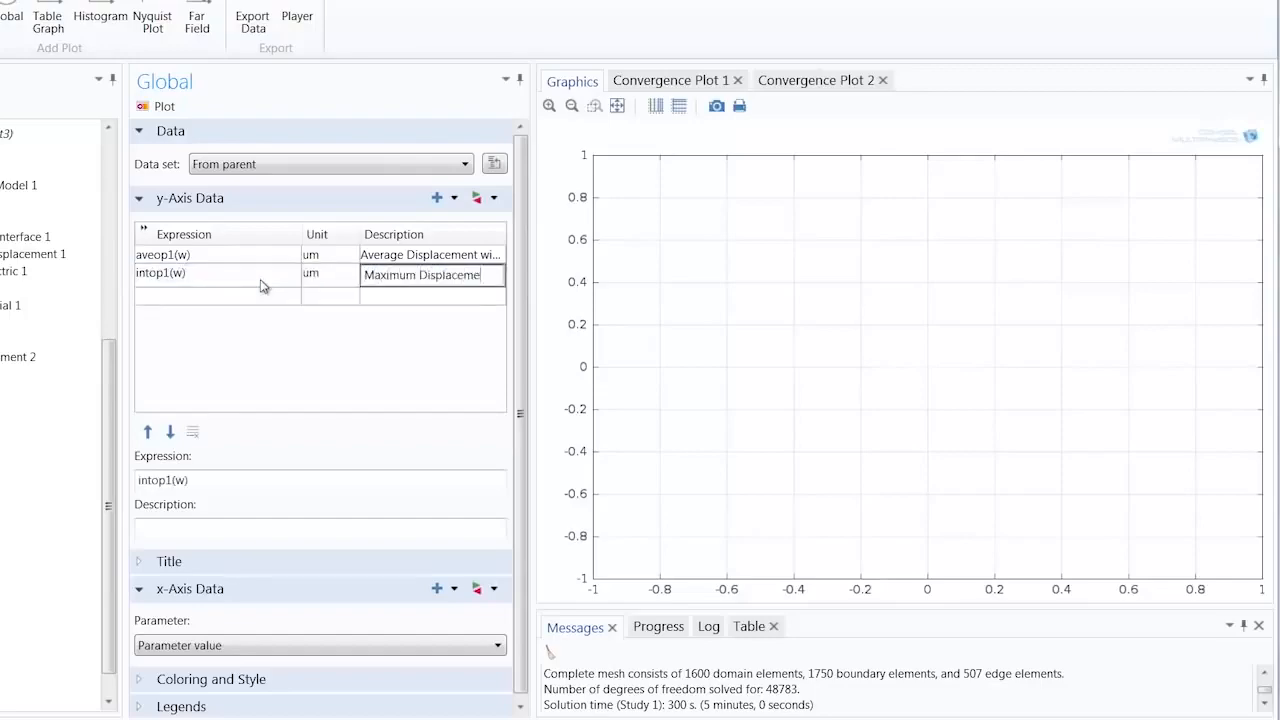
pyautogui.write('ermal stress')
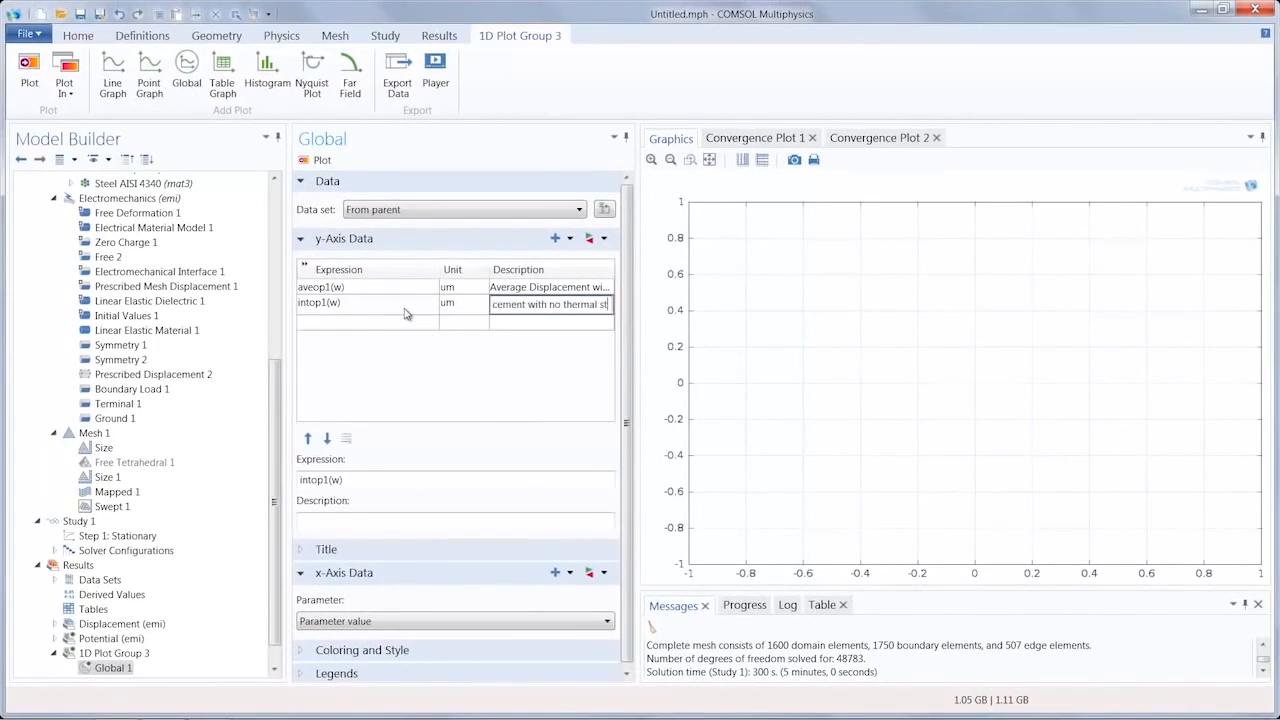
pyautogui.click(318, 161)
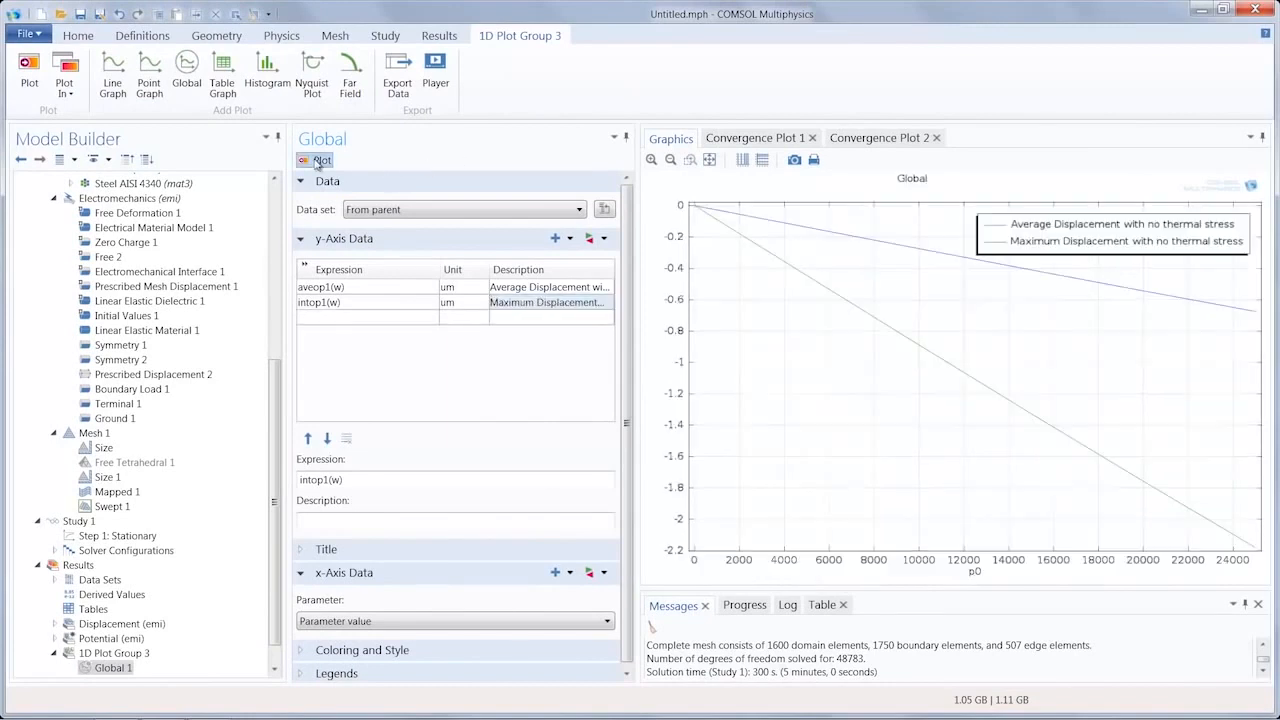
# Step: Title the plot group "Displacement vs Pressure", label its axes Pressure (Pa) and Displacement (um), and rename it Membrane displacement
pyautogui.click(113, 653)
pyautogui.write('displacement')
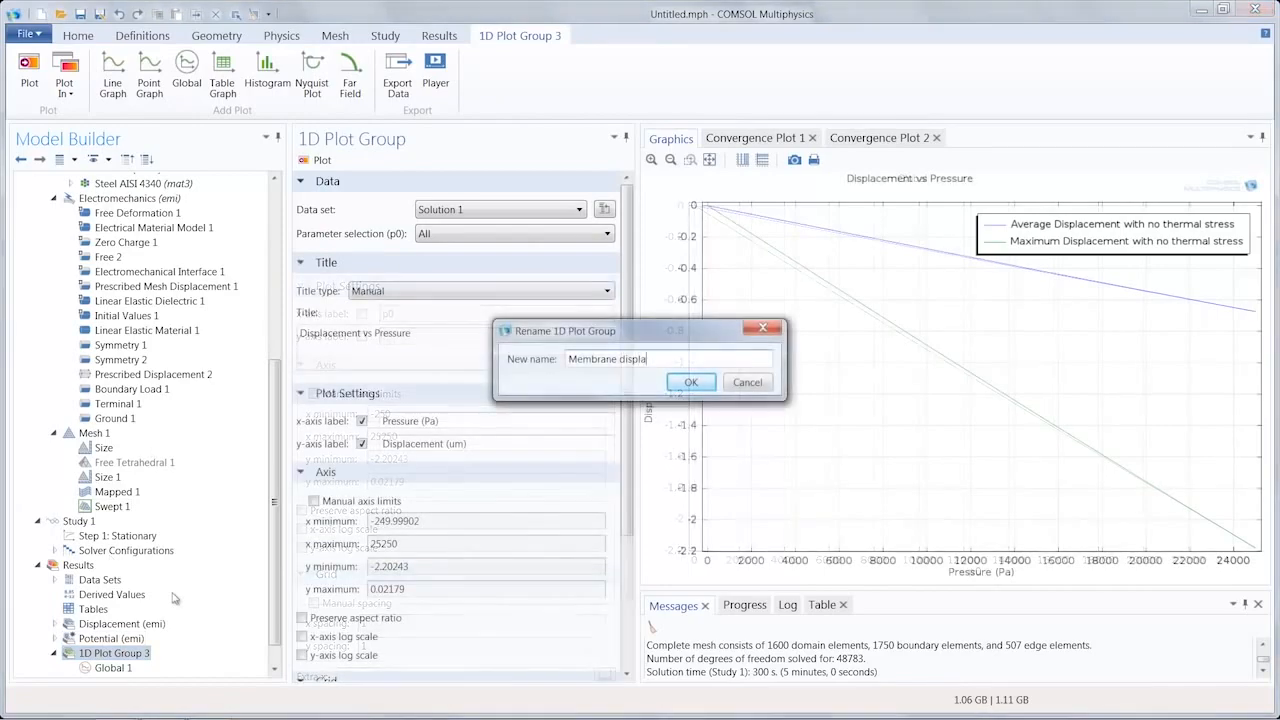
pyautogui.press('Return')
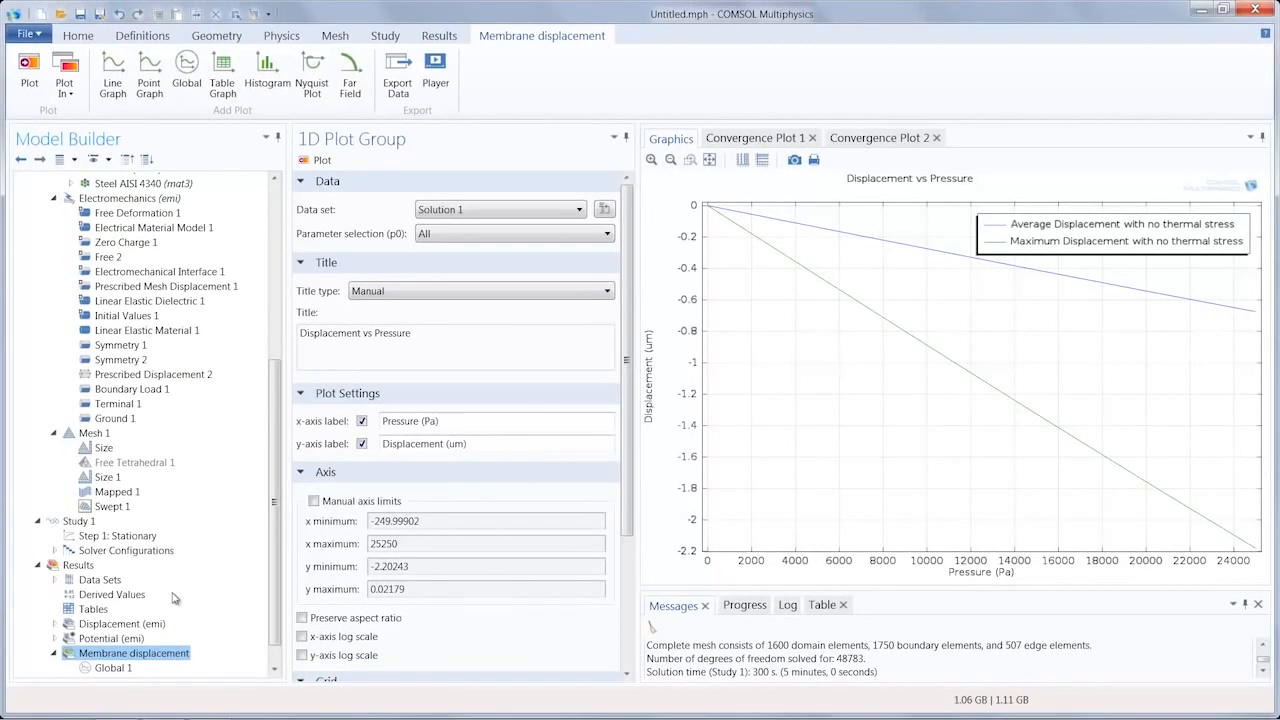
# Step: Add another 1D plot group after Membrane displacement and insert a Global plot in it
pyautogui.click(78, 36)
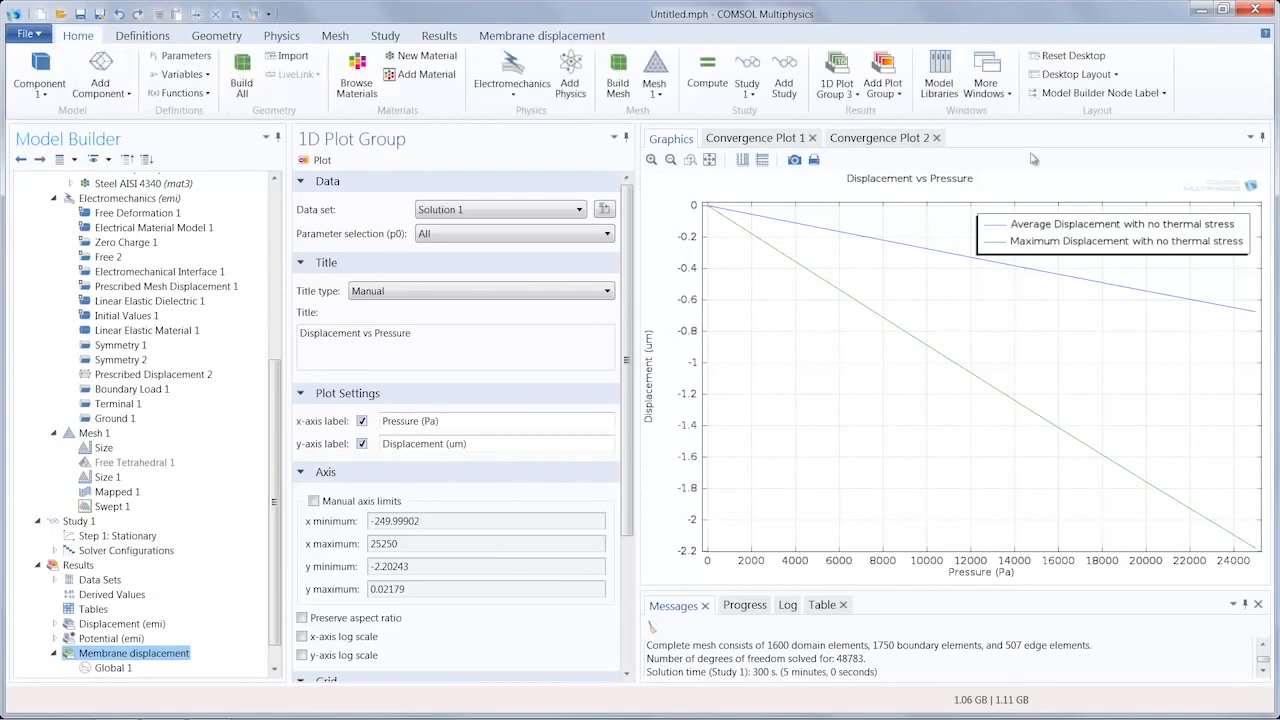
pyautogui.click(897, 88)
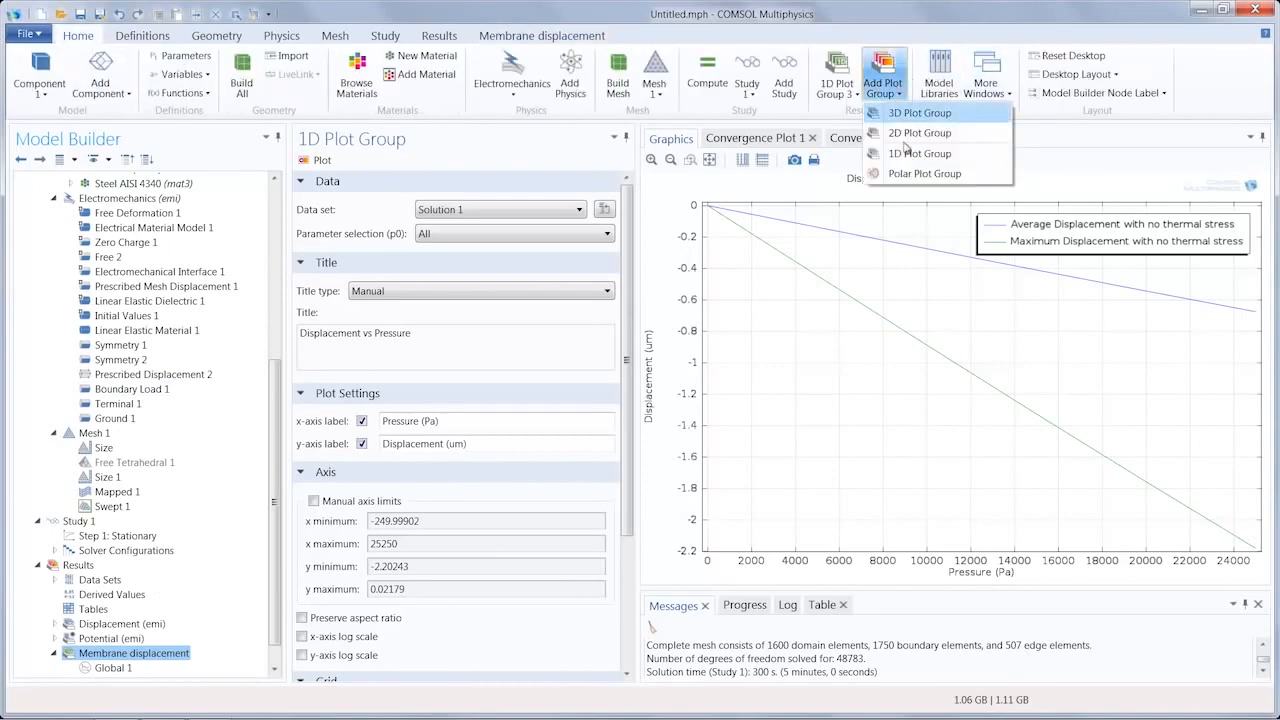
pyautogui.click(905, 154)
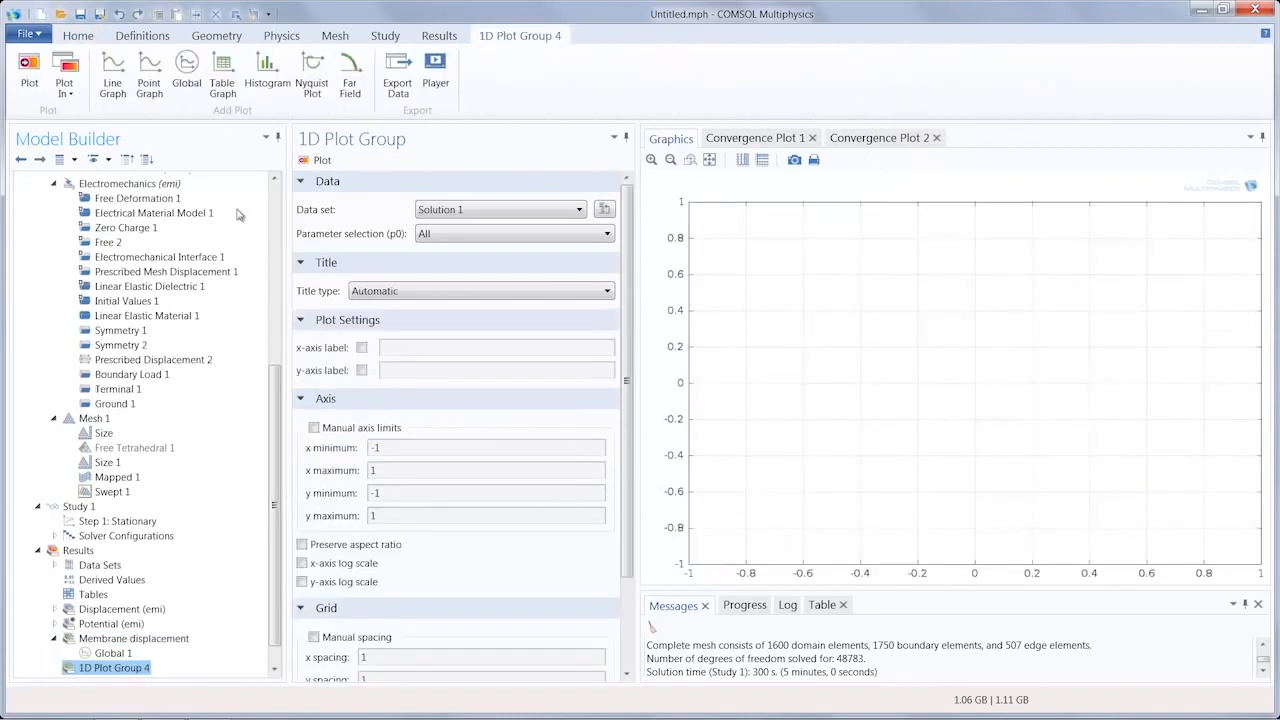
pyautogui.click(187, 78)
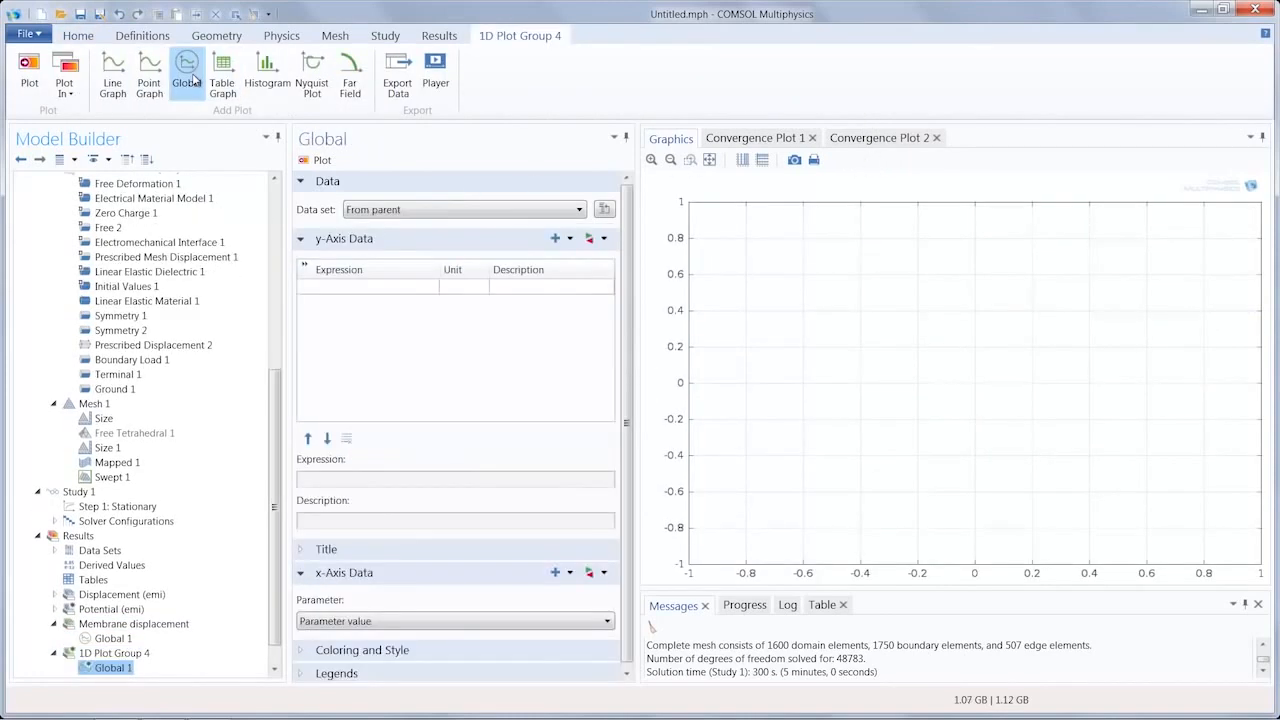
# Step: Plot the expression emi.C11 in pF with the description "Capacitance with no thermal stress"
pyautogui.click(388, 287)
pyautogui.write('emi')
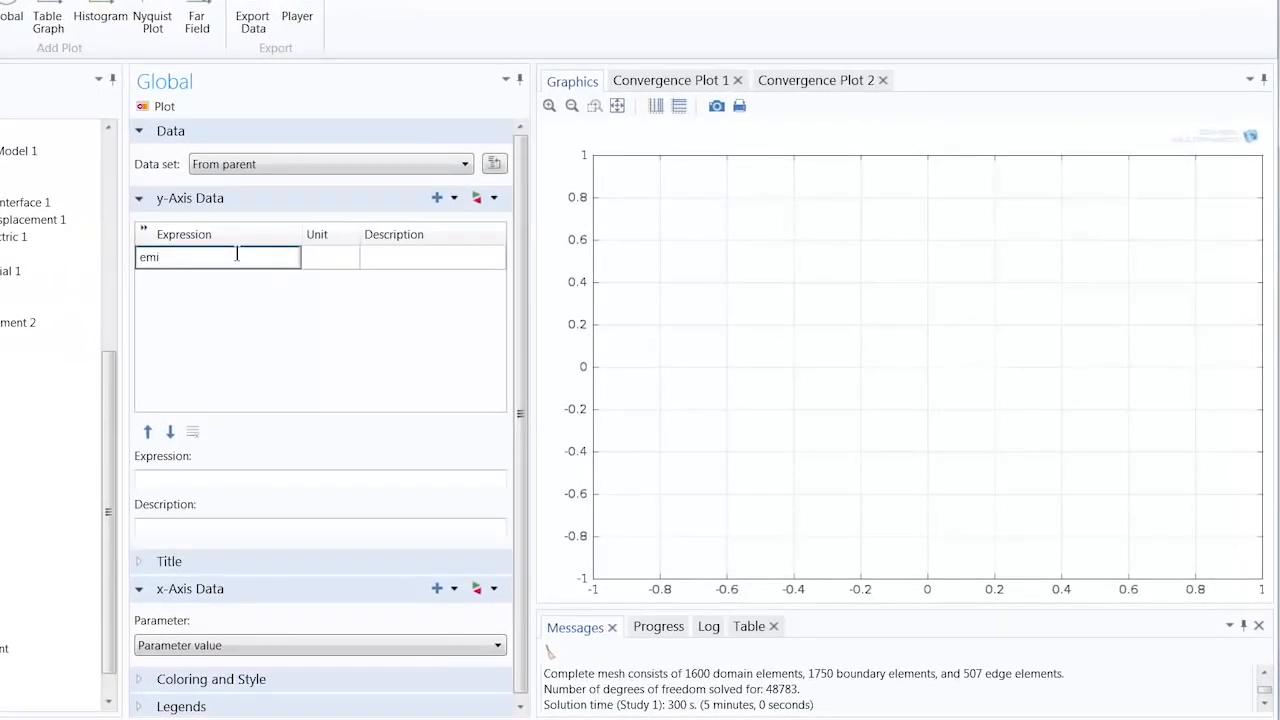
pyautogui.write('.C11')
pyautogui.press('Tab')
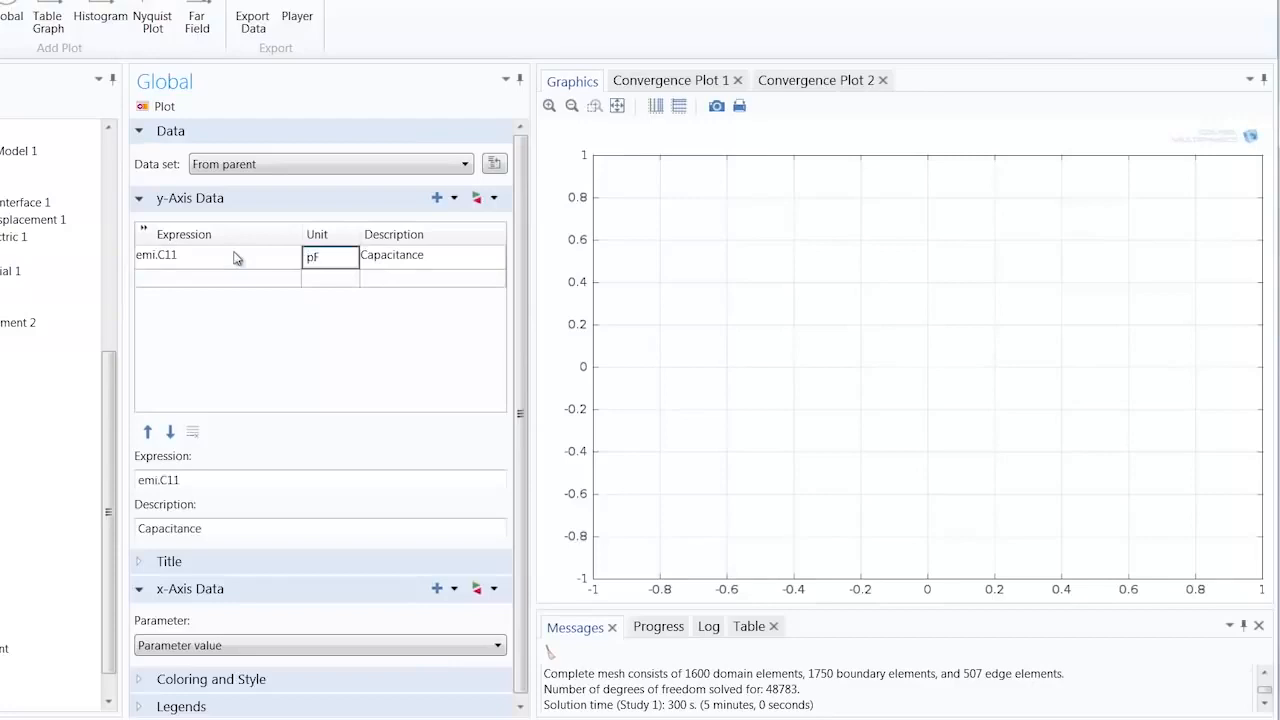
pyautogui.click(463, 260)
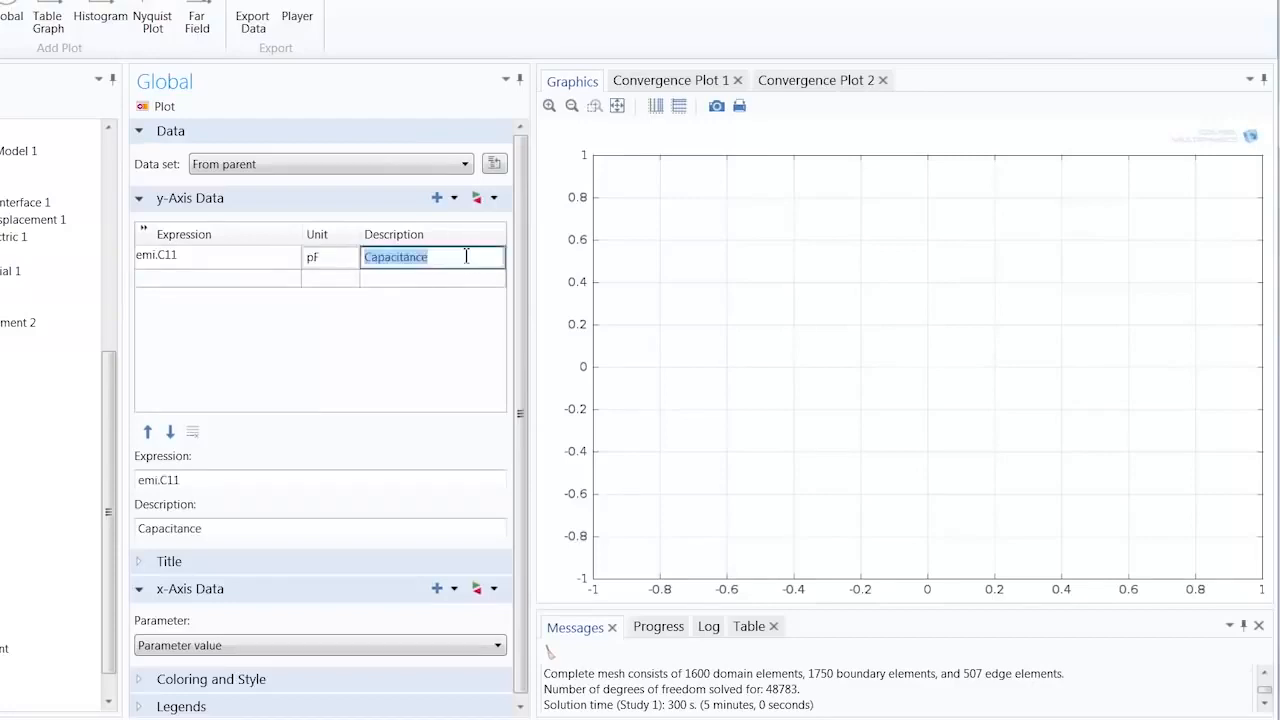
pyautogui.click(464, 258)
pyautogui.write('with no thermal stress')
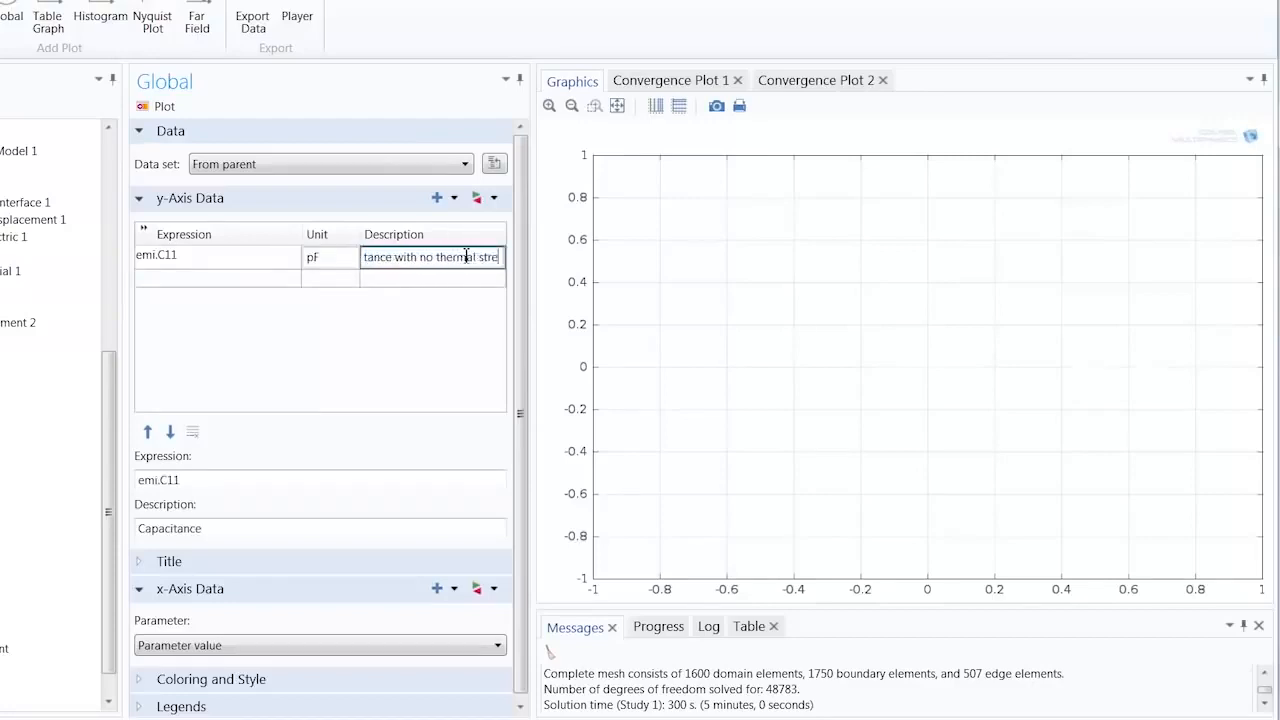
pyautogui.click(160, 107)
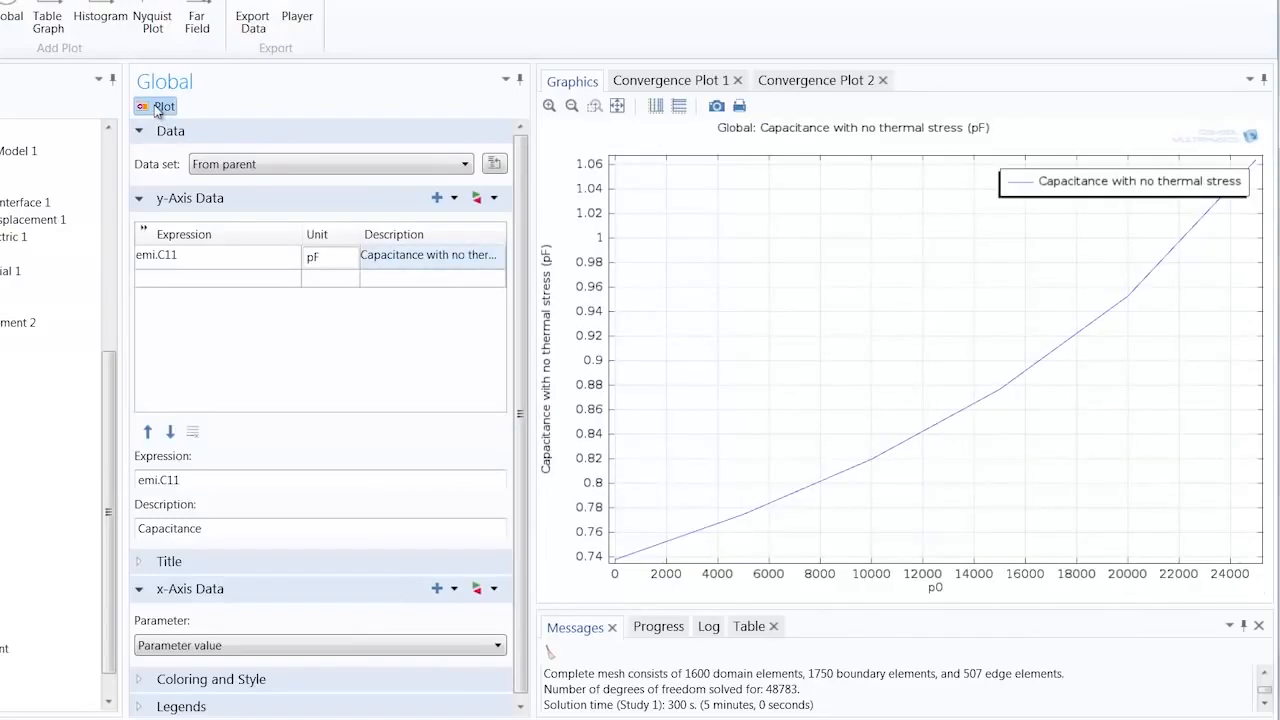
# Step: Title the group "Capacitance vs Pressure", label axes Pressure (Pa) and Capacitance (pF), put the legend upper left, and rename it Model Capacitance vs Pressure
pyautogui.click(8, 630)
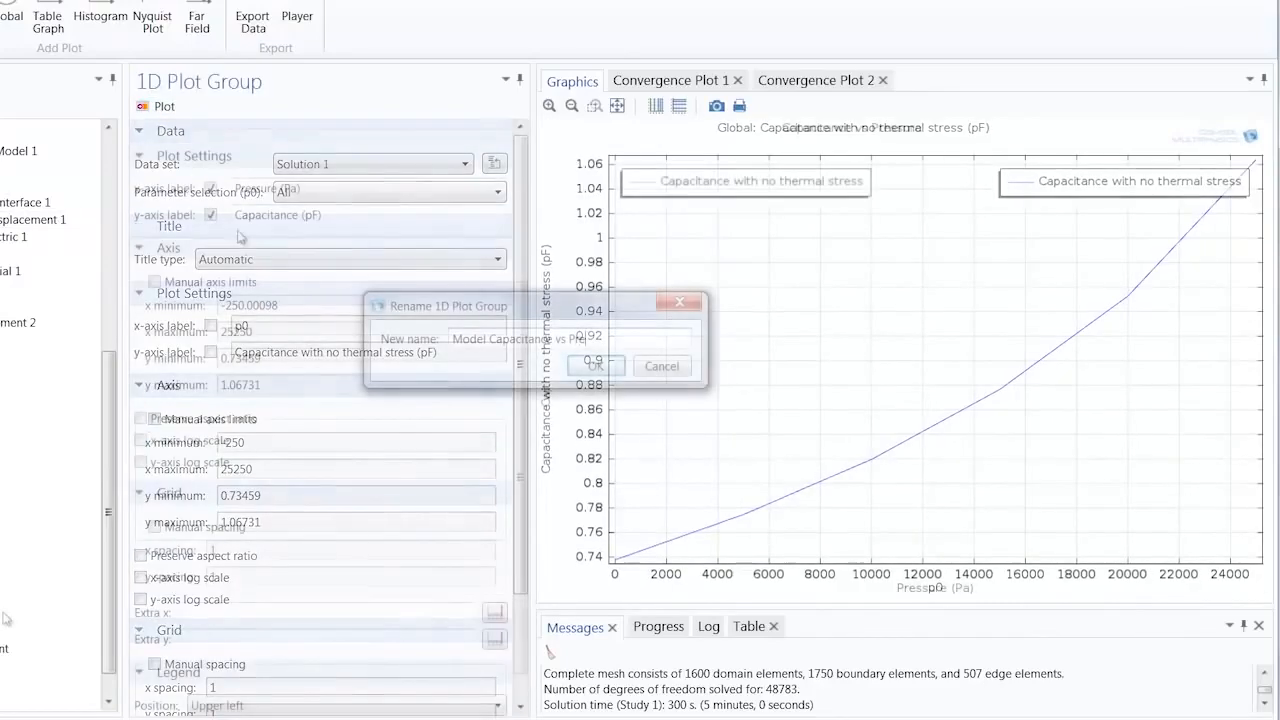
pyautogui.press('Return')
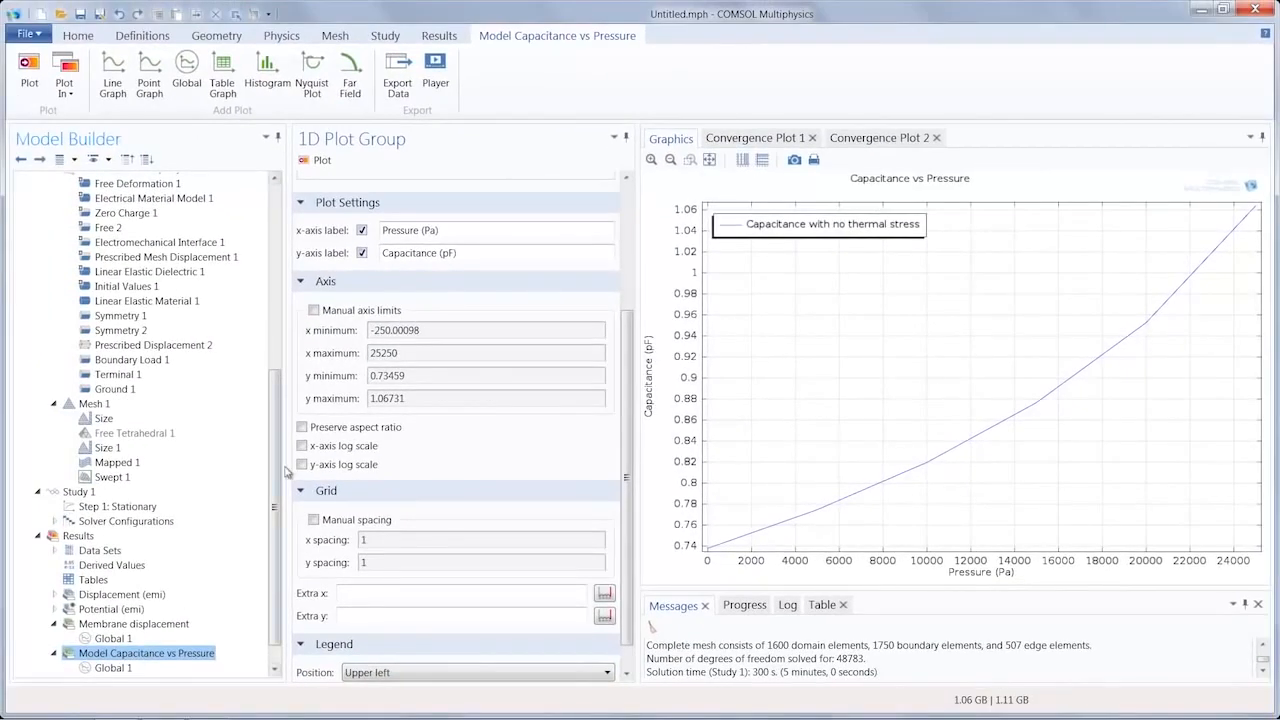
# Step: Add a Thermal Expansion feature to Linear Elastic Material 1 in the Electromechanics physics
pyautogui.moveTo(277, 477); pyautogui.dragTo(283, 360)
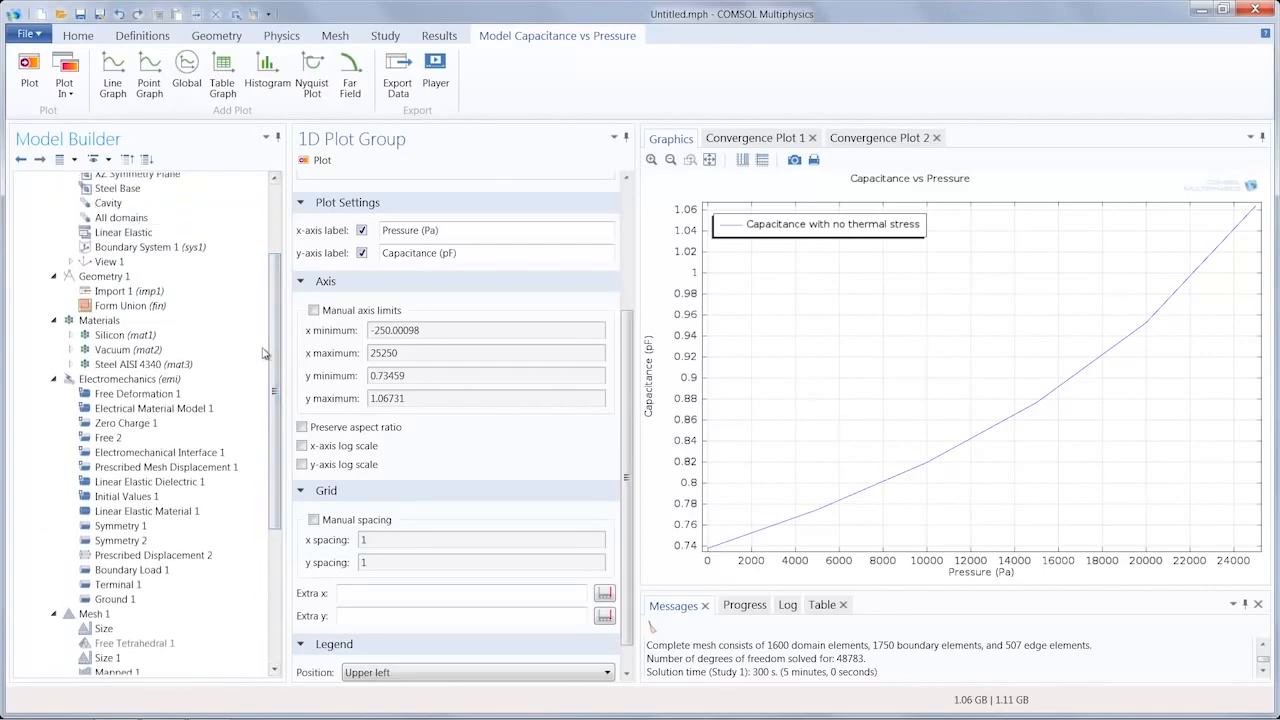
pyautogui.click(178, 512)
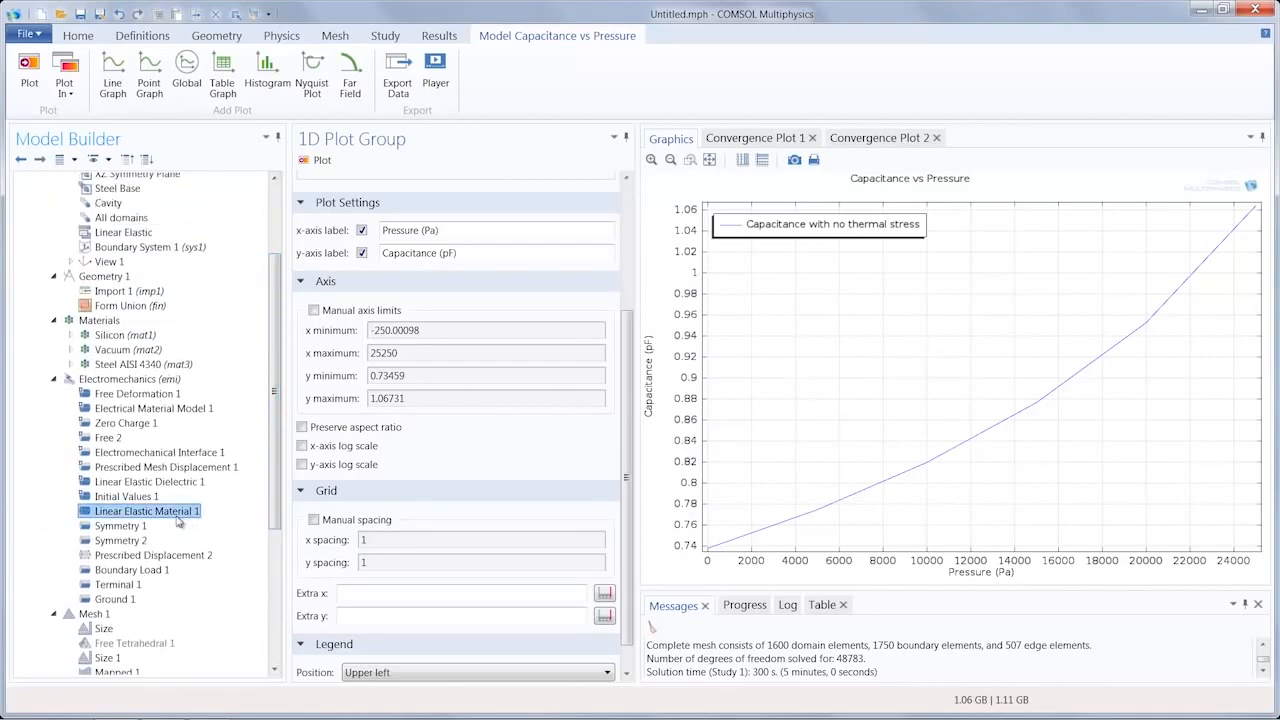
pyautogui.rightClick(178, 512)
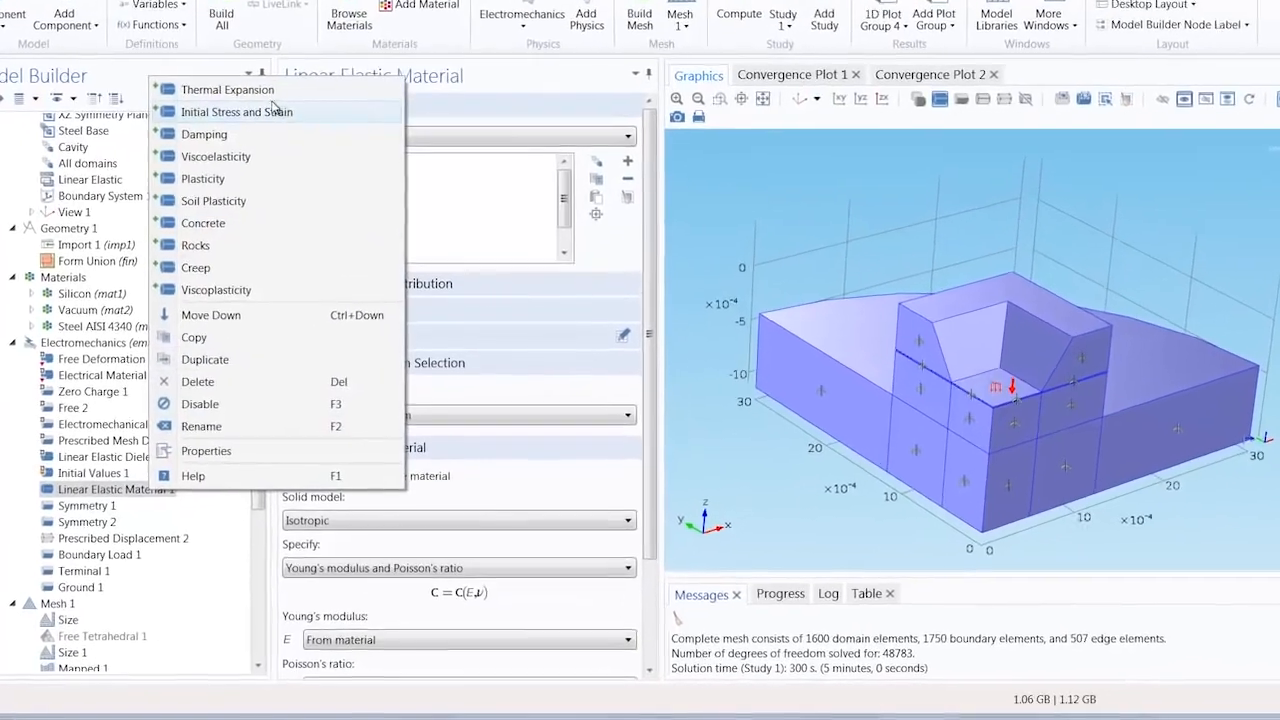
pyautogui.click(262, 138)
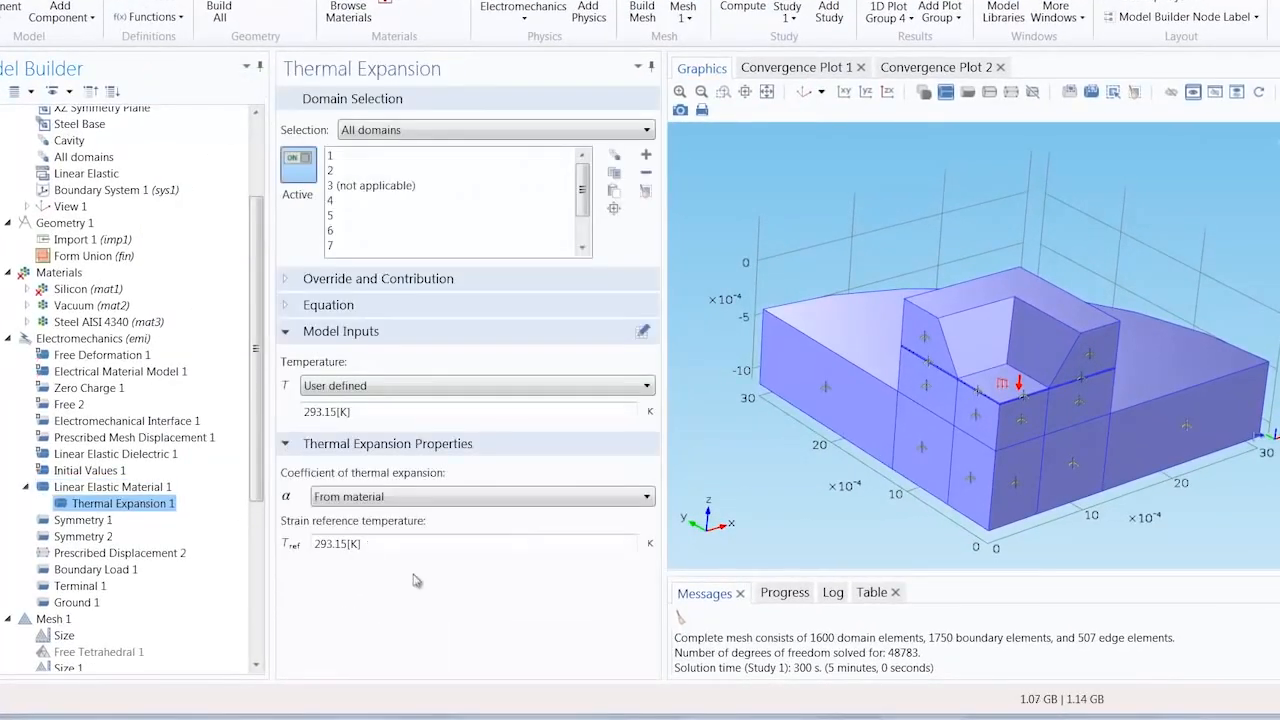
# Step: Set the thermal expansion temperature to T0 and the strain reference temperature to Tref
pyautogui.click(361, 414)
pyautogui.moveTo(361, 414); pyautogui.dragTo(287, 421)
pyautogui.write('T0')
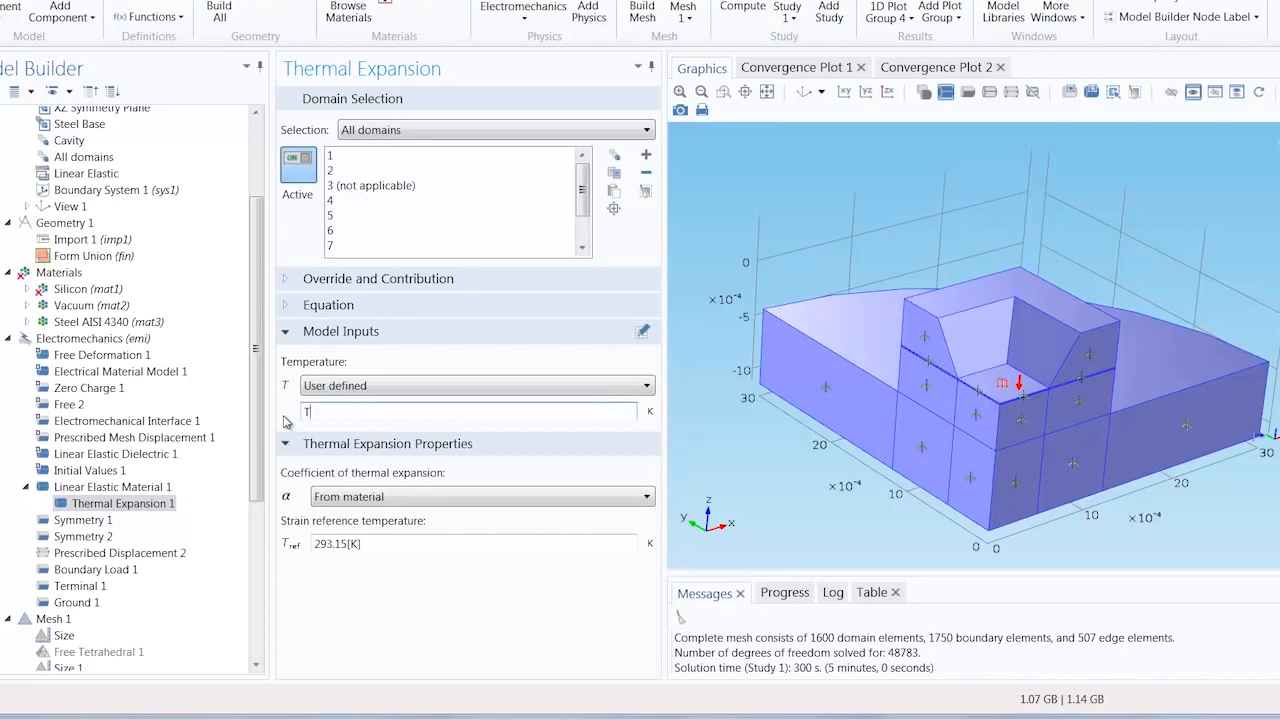
pyautogui.click(381, 546)
pyautogui.moveTo(379, 548); pyautogui.dragTo(263, 545)
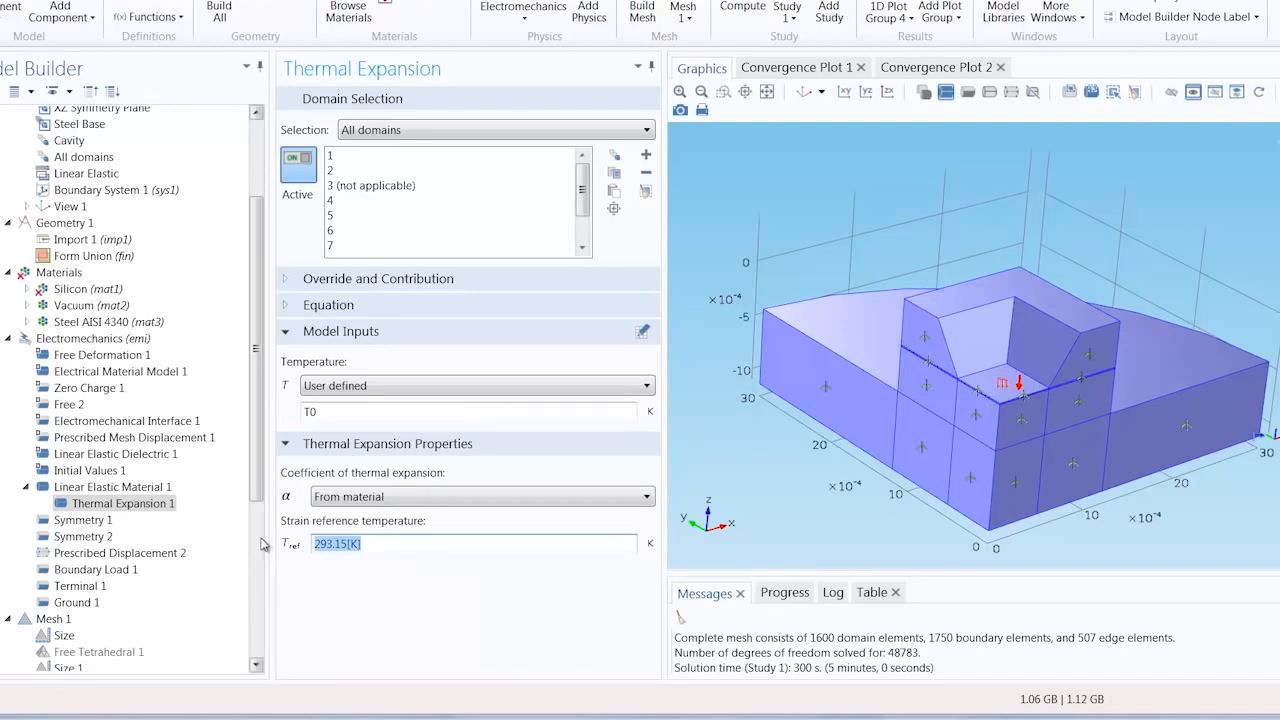
pyautogui.write('Tref')
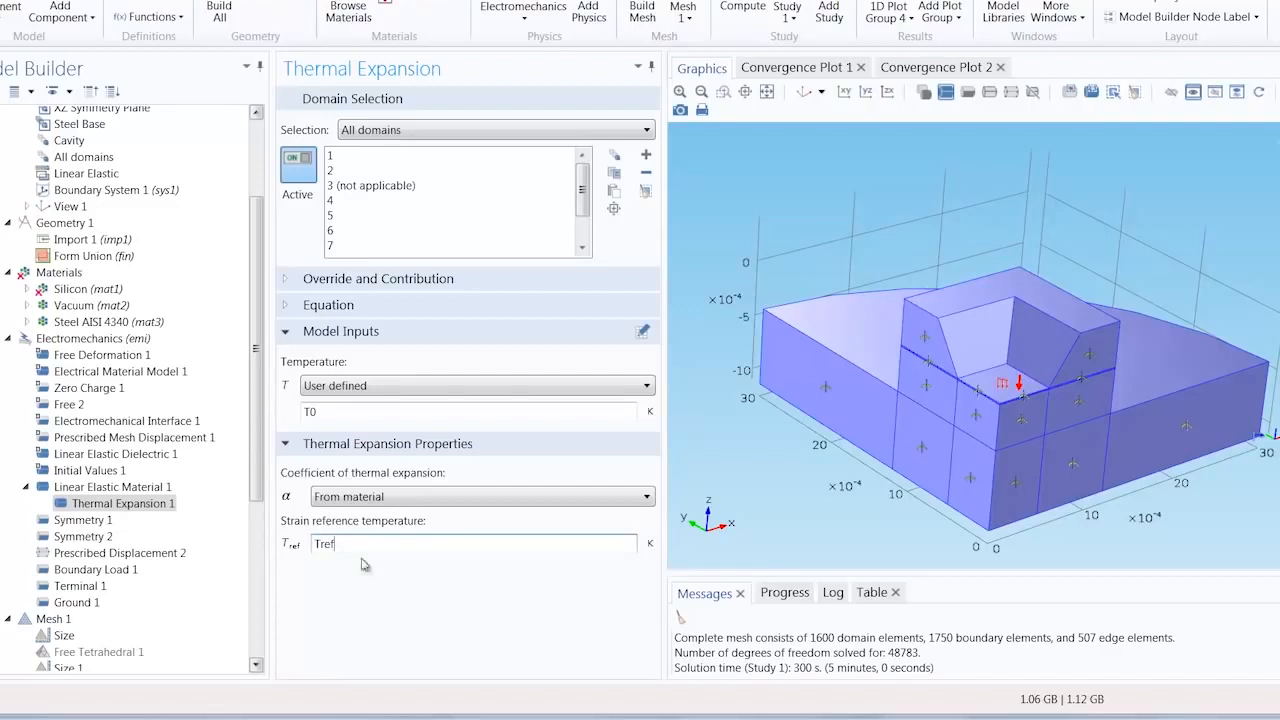
pyautogui.click(370, 600)
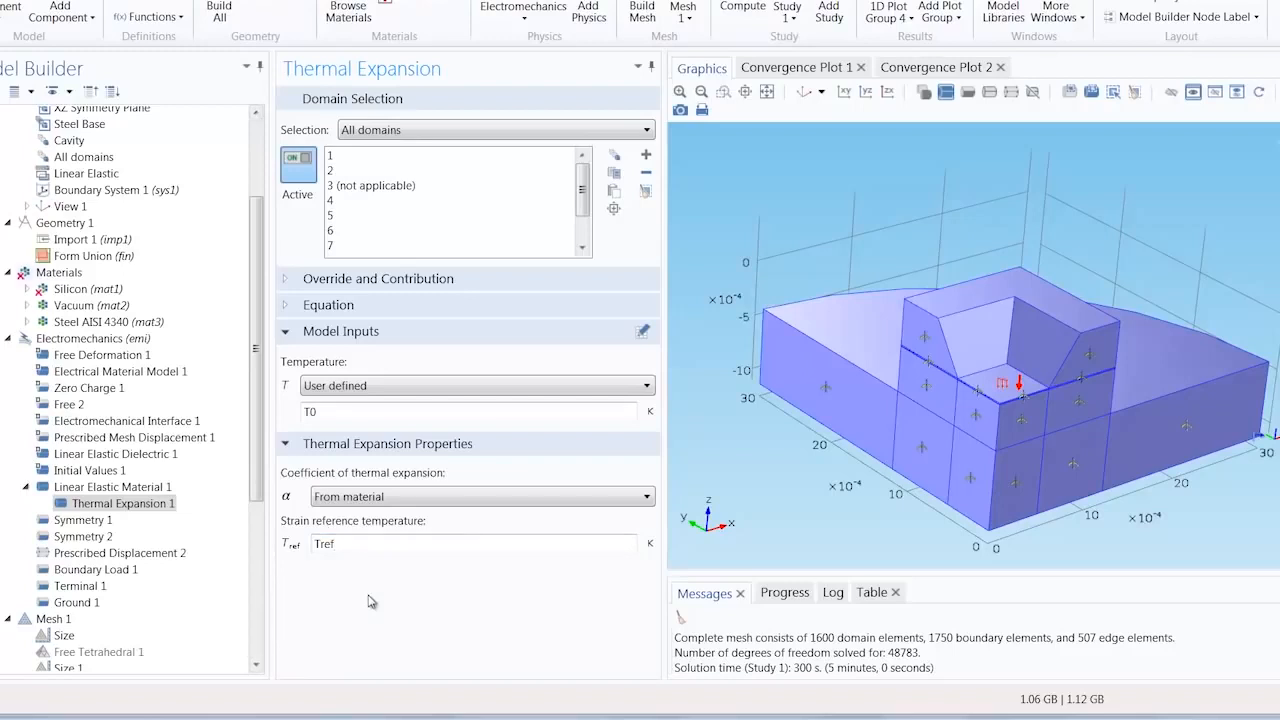
# Step: Set silicon's coefficient of thermal expansion to 2.6e-6 and open the Steel AISI 4340 material properties
pyautogui.click(66, 290)
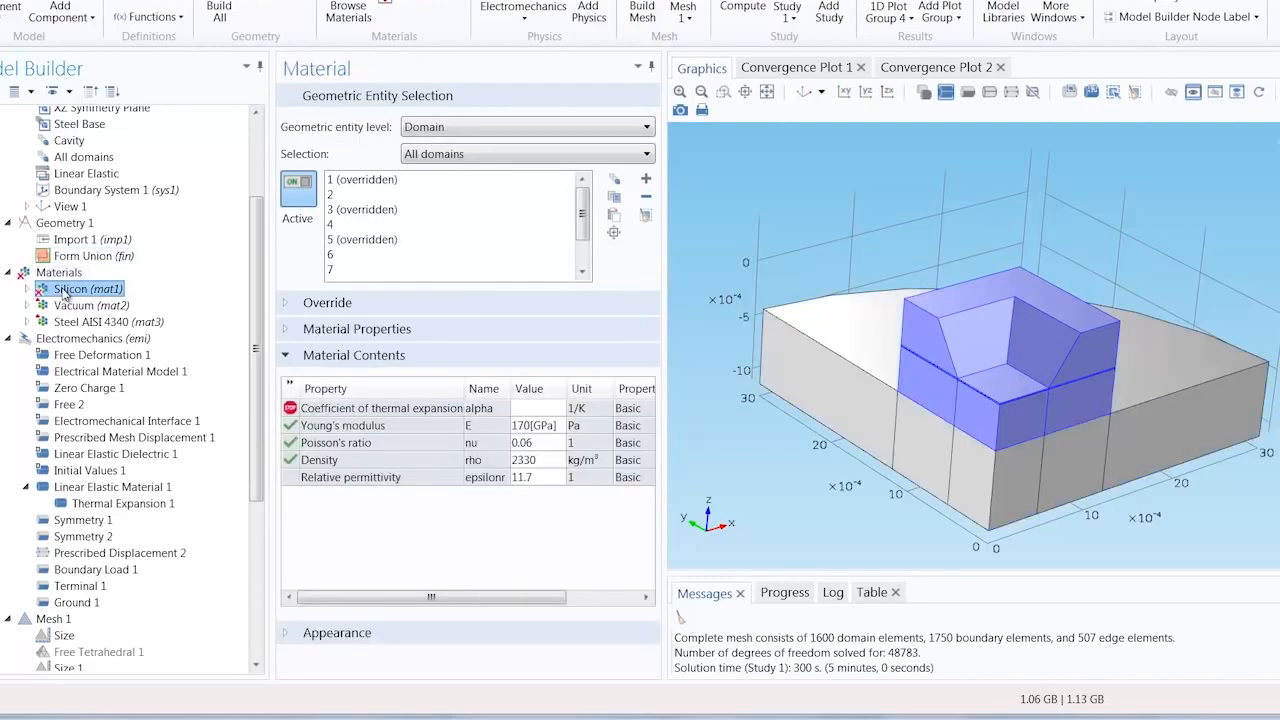
pyautogui.click(535, 412)
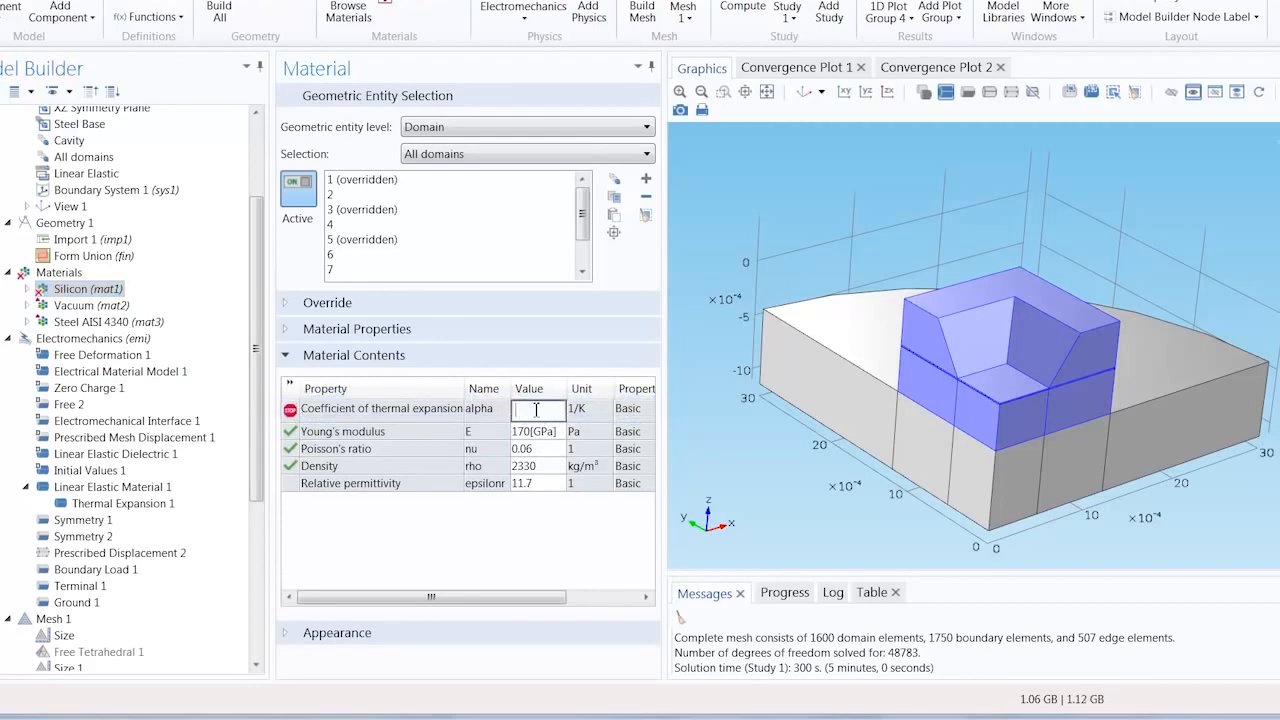
pyautogui.write('2.6e-6')
pyautogui.click(540, 549)
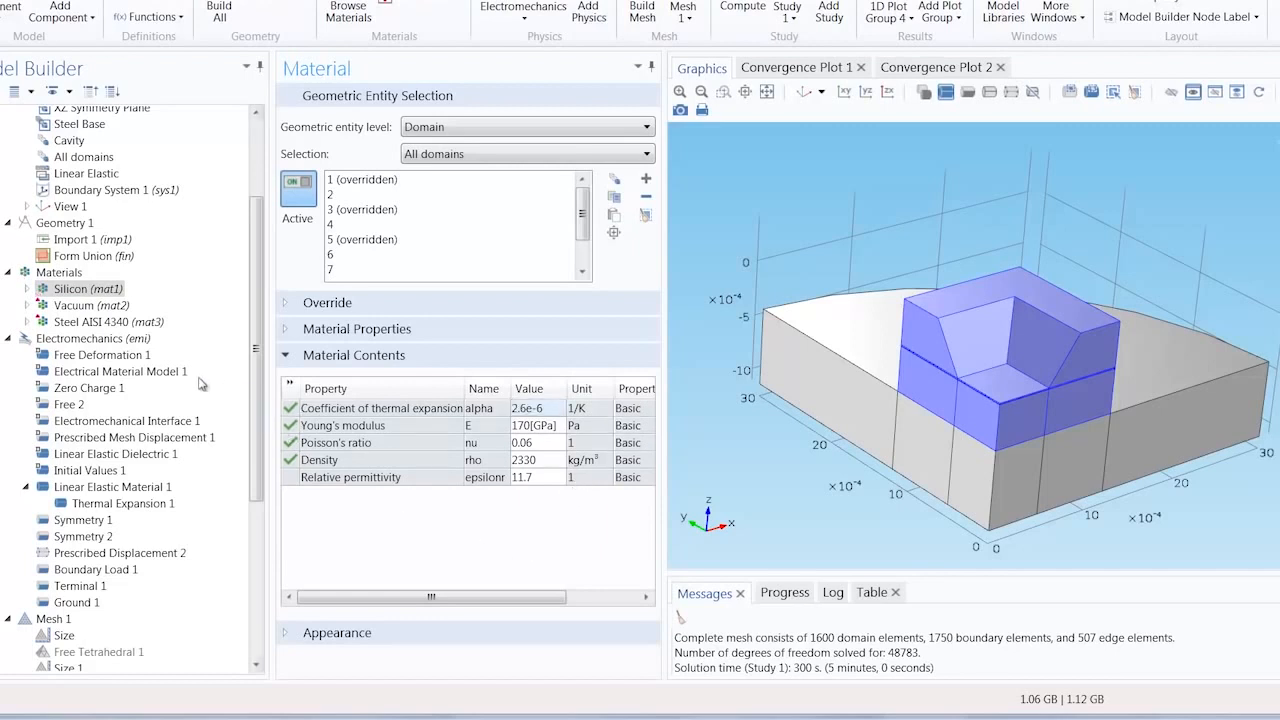
pyautogui.click(80, 322)
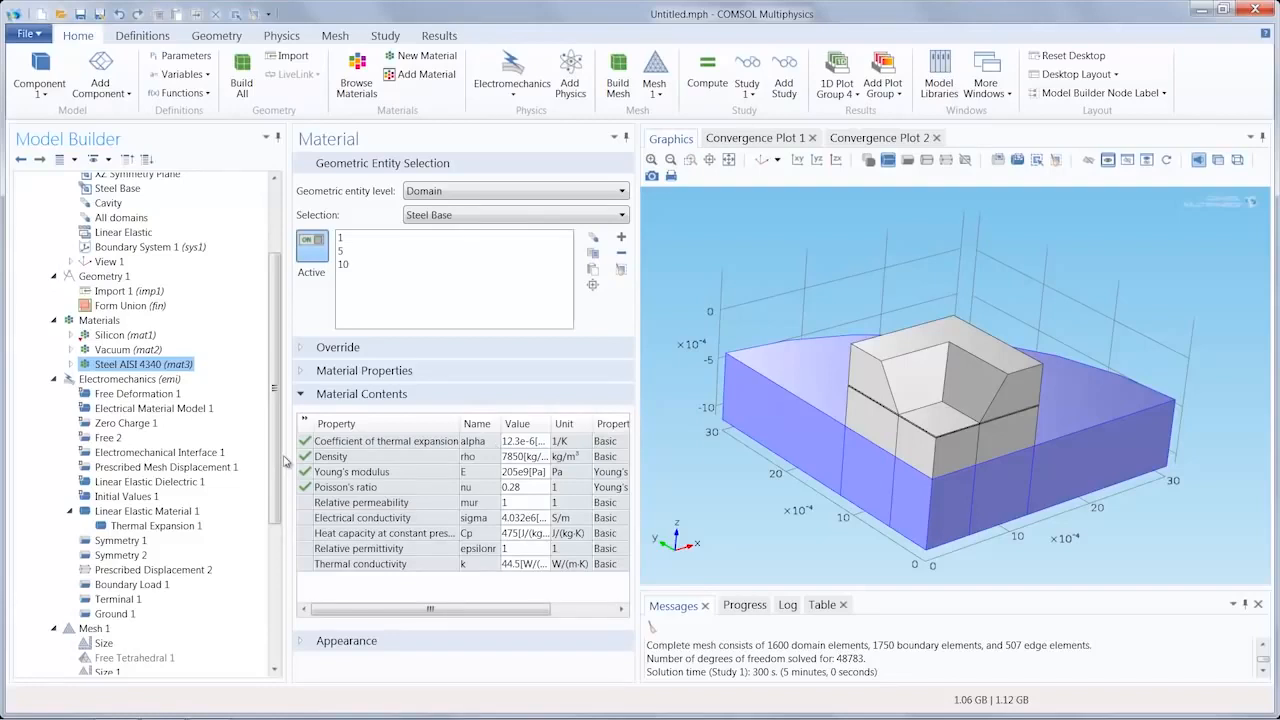
# Step: Add a second study of the preset Stationary type for the Electromechanics physics
pyautogui.click(386, 36)
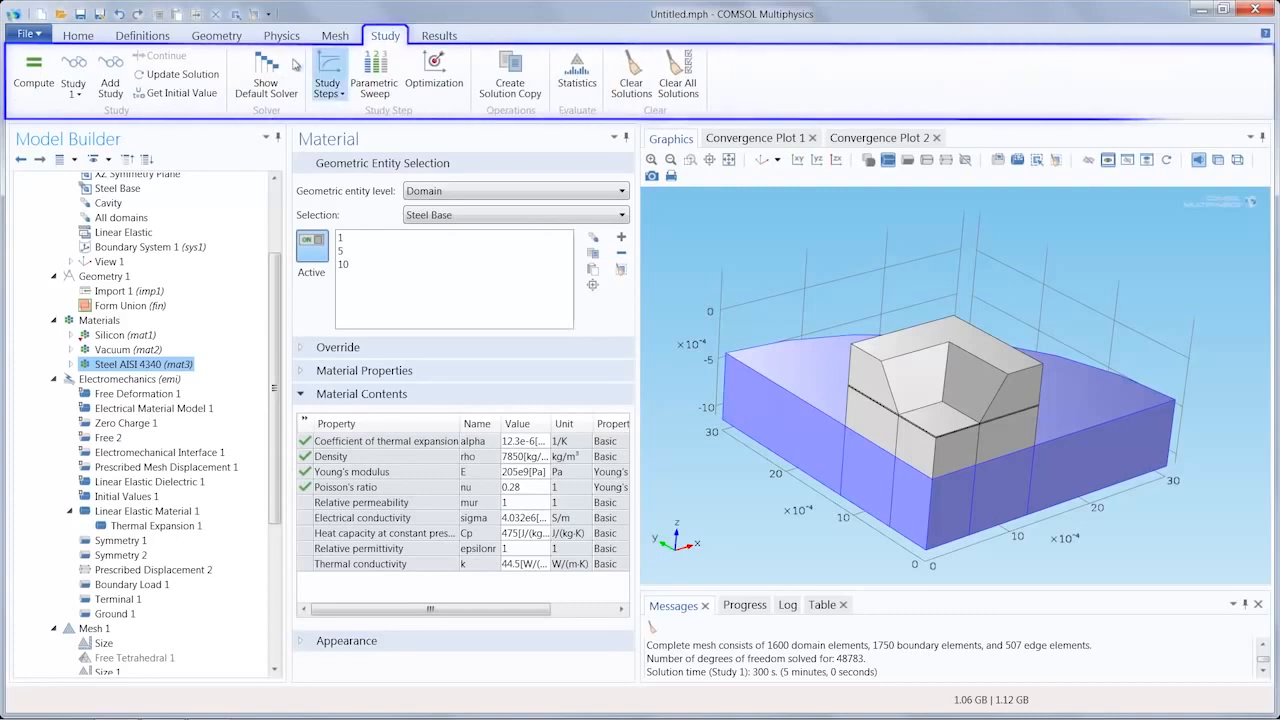
pyautogui.click(110, 88)
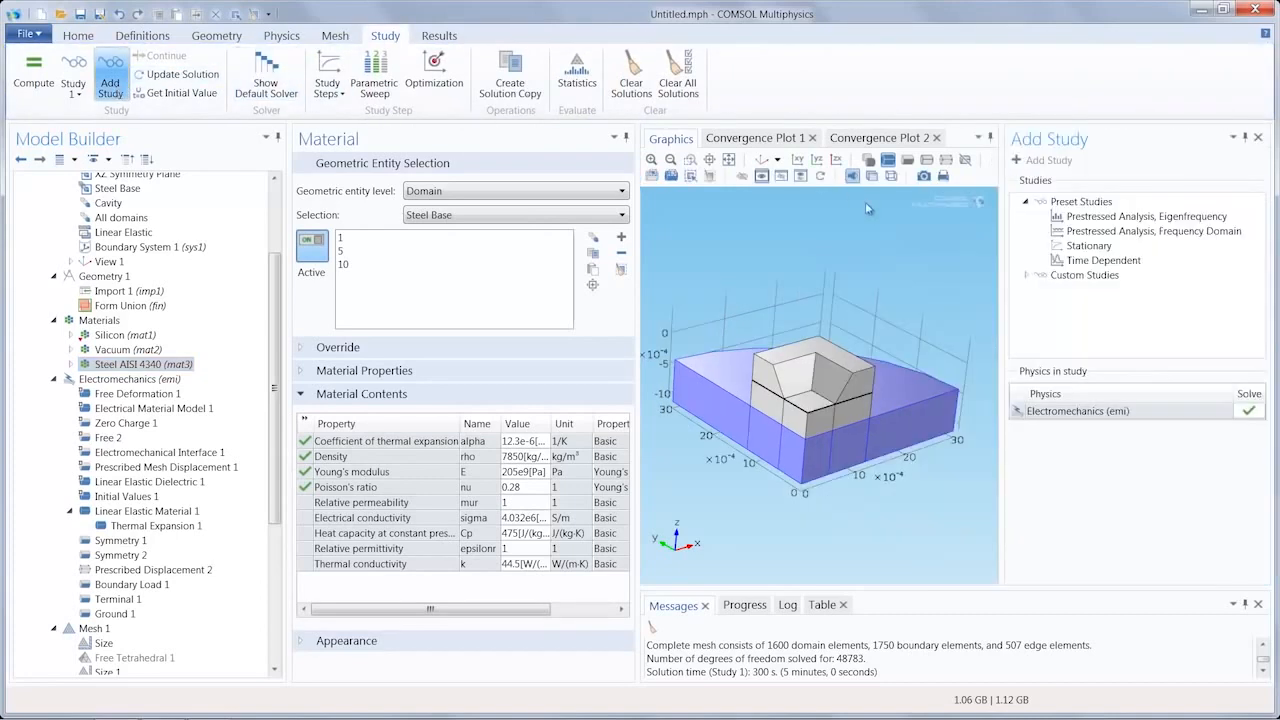
pyautogui.click(1092, 247)
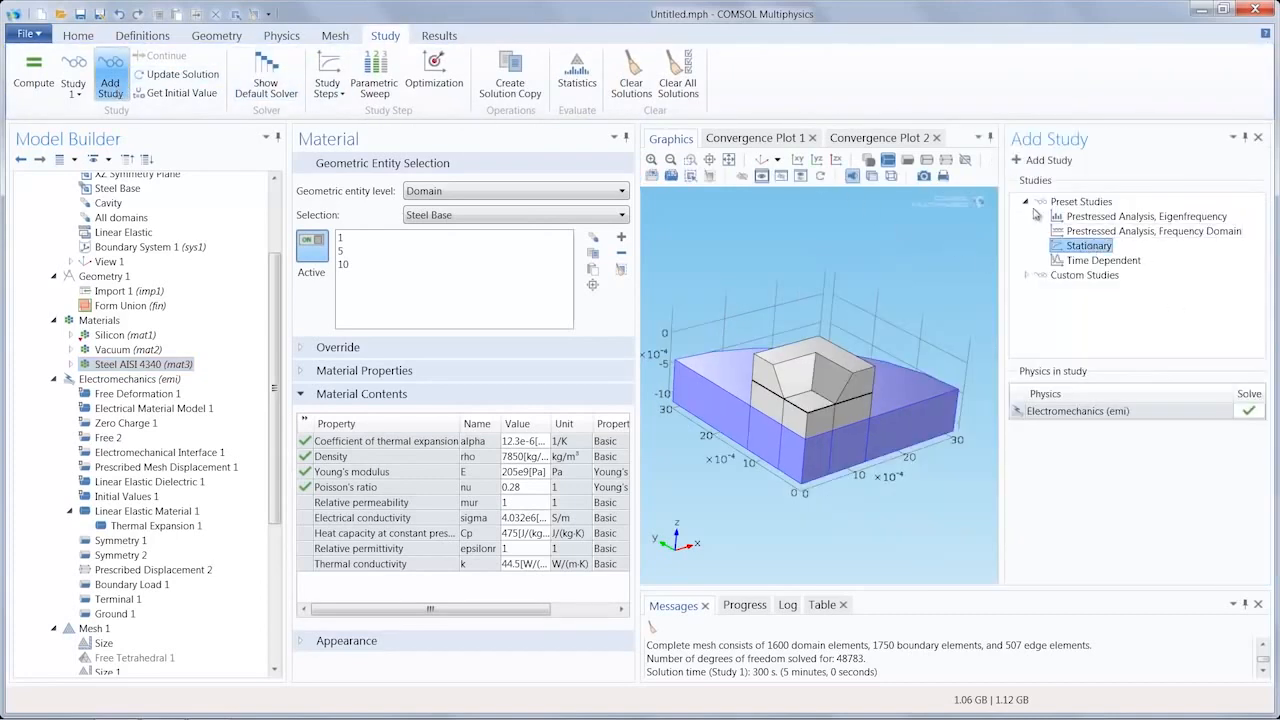
pyautogui.click(1044, 161)
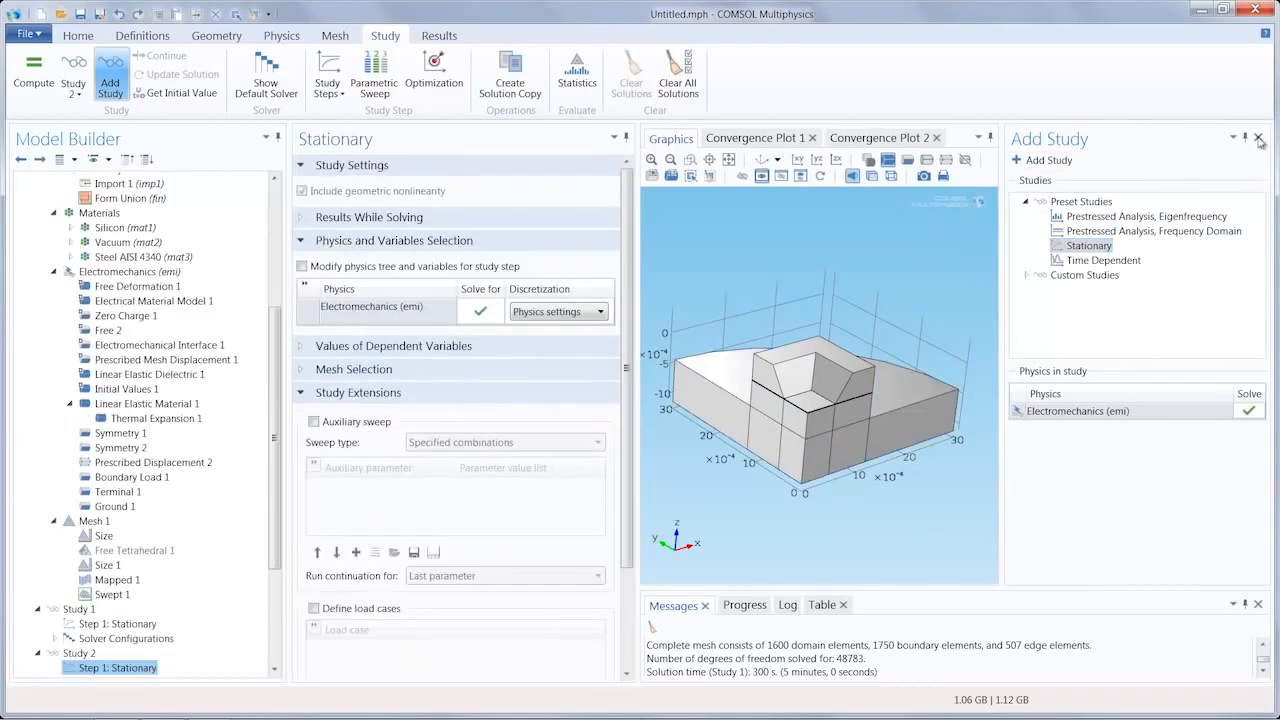
pyautogui.click(1258, 138)
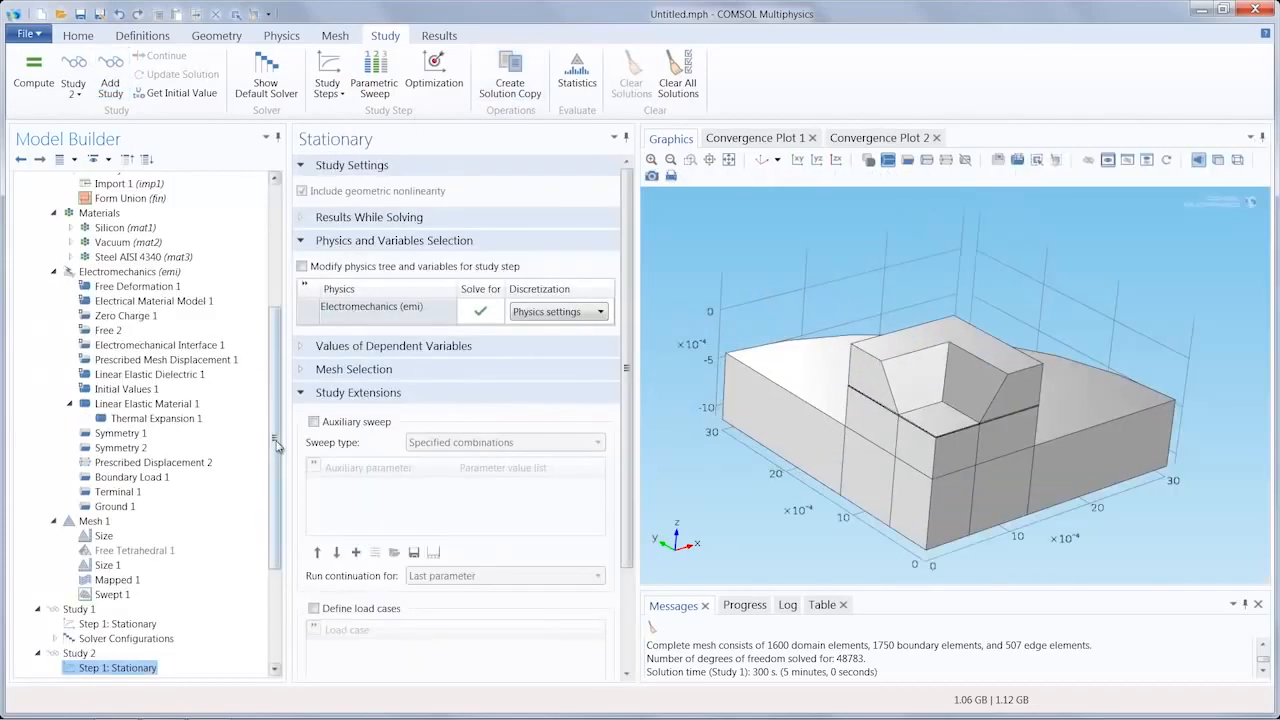
# Step: Enable an auxiliary sweep in Study 2's stationary step, varying p0 (Differential Pressure) over range(0,5000,25000)
pyautogui.moveTo(275, 441); pyautogui.dragTo(281, 548)
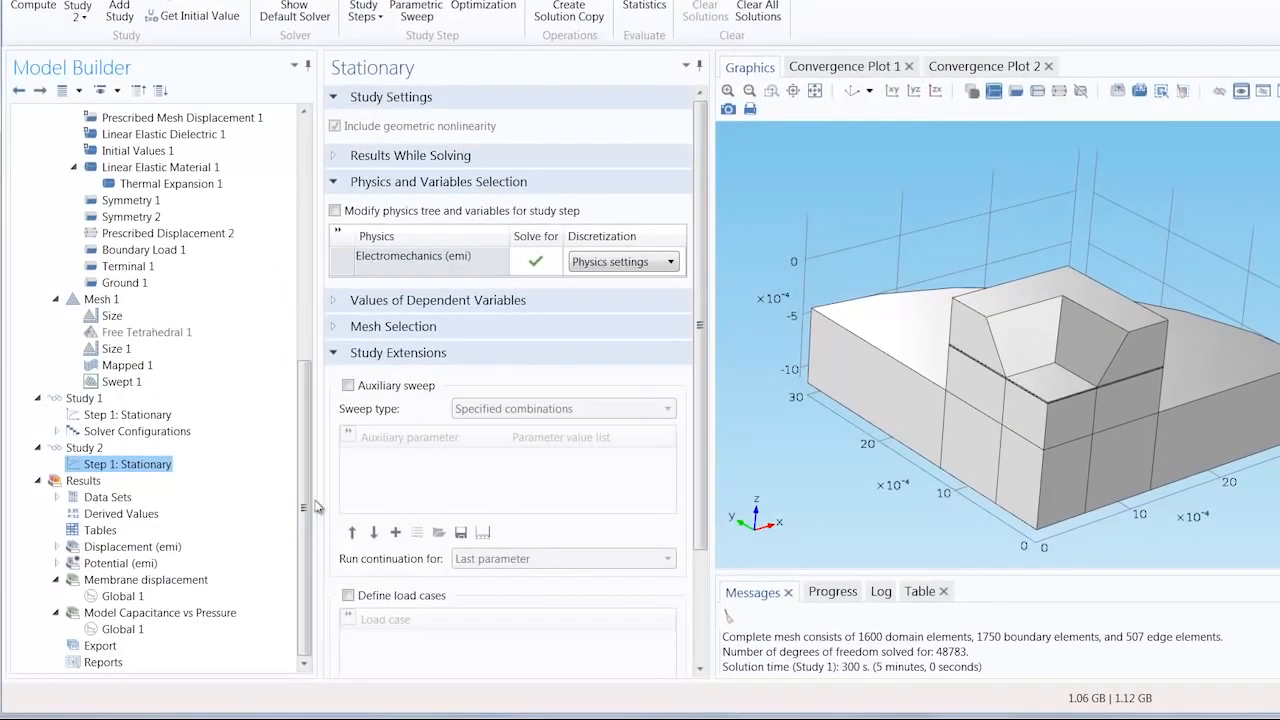
pyautogui.click(349, 387)
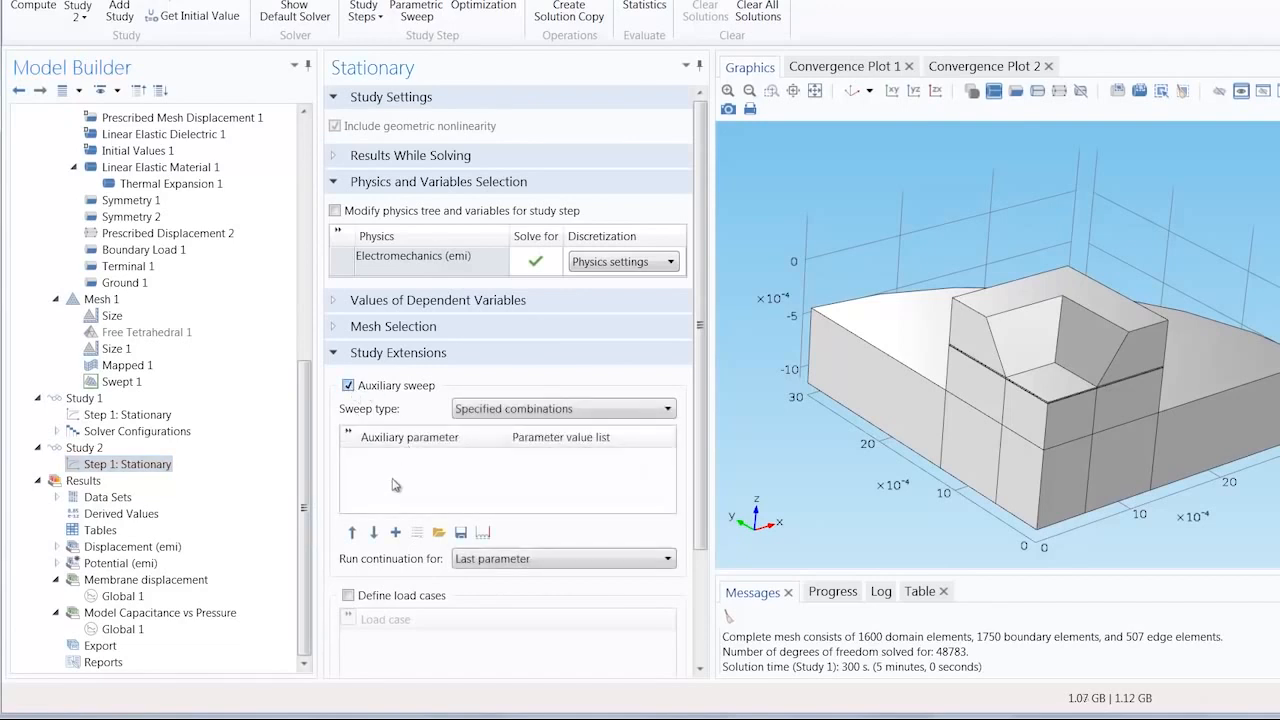
pyautogui.click(396, 533)
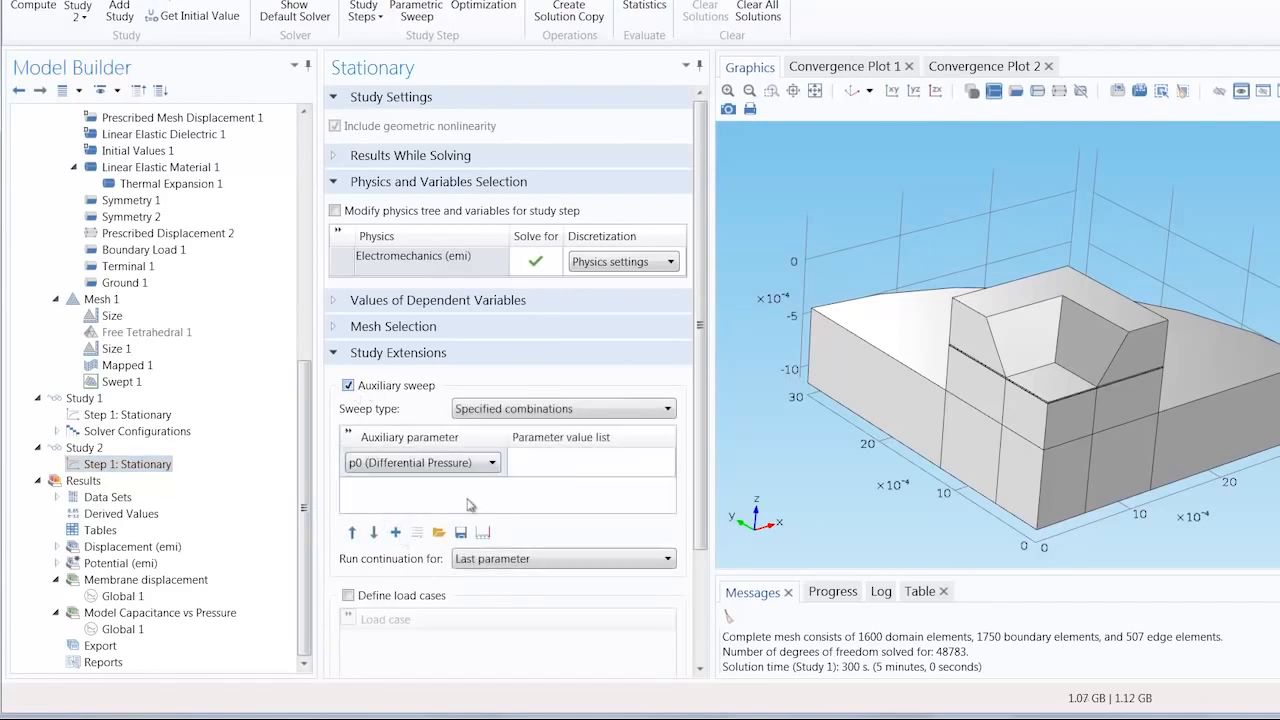
pyautogui.click(577, 460)
pyautogui.write('ra')
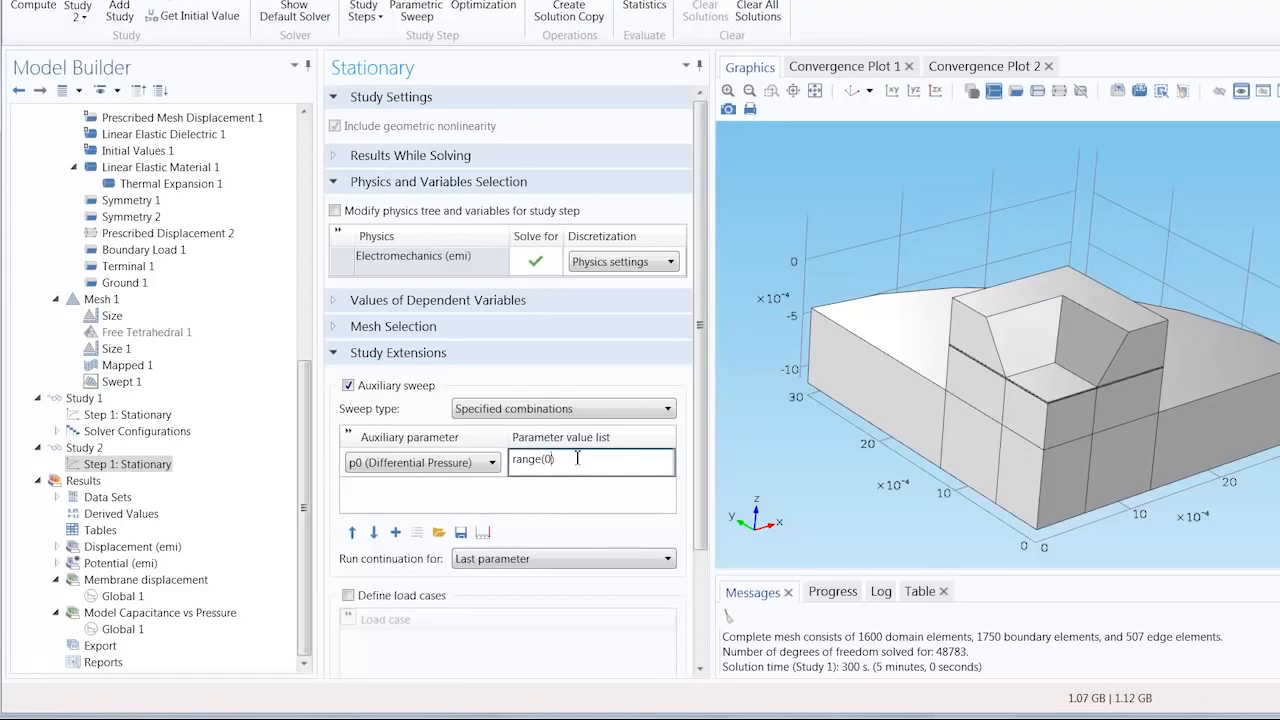
pyautogui.write('nge(0,5000,25000')
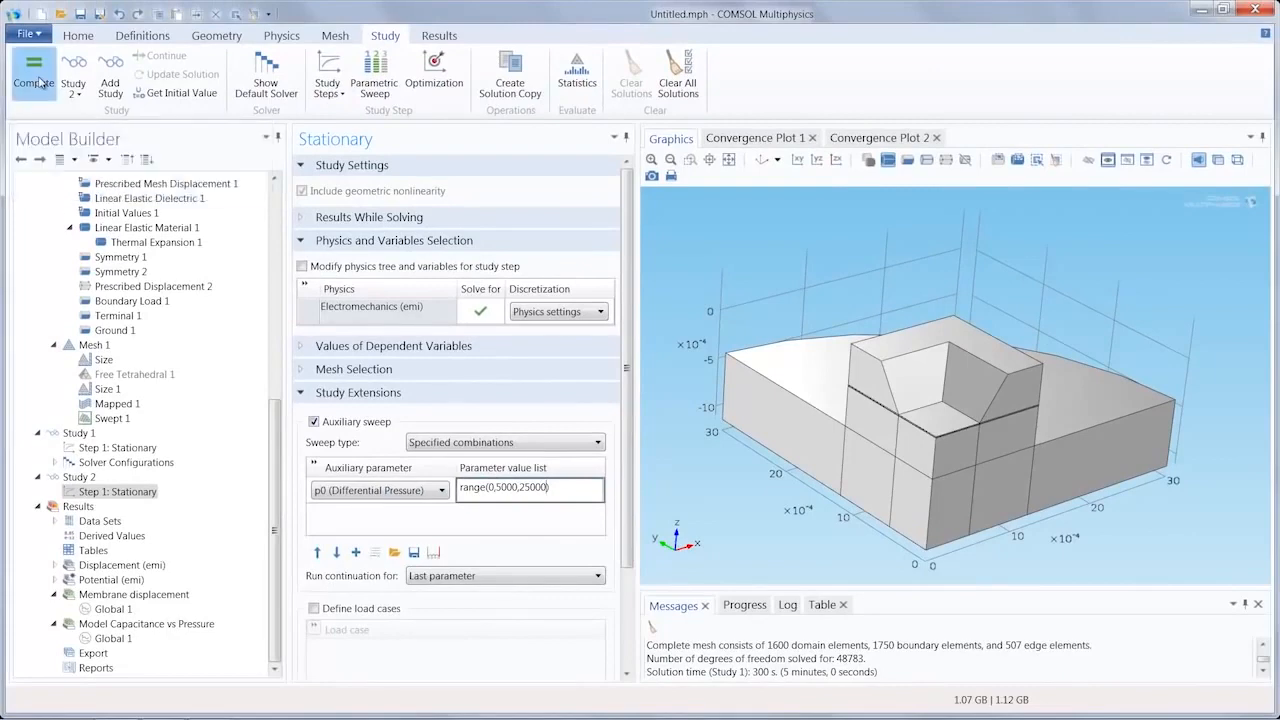
# Step: Compute Study 2 and rotate the total displacement plot to view the deformed sensor from a lower angle
pyautogui.click(36, 82)
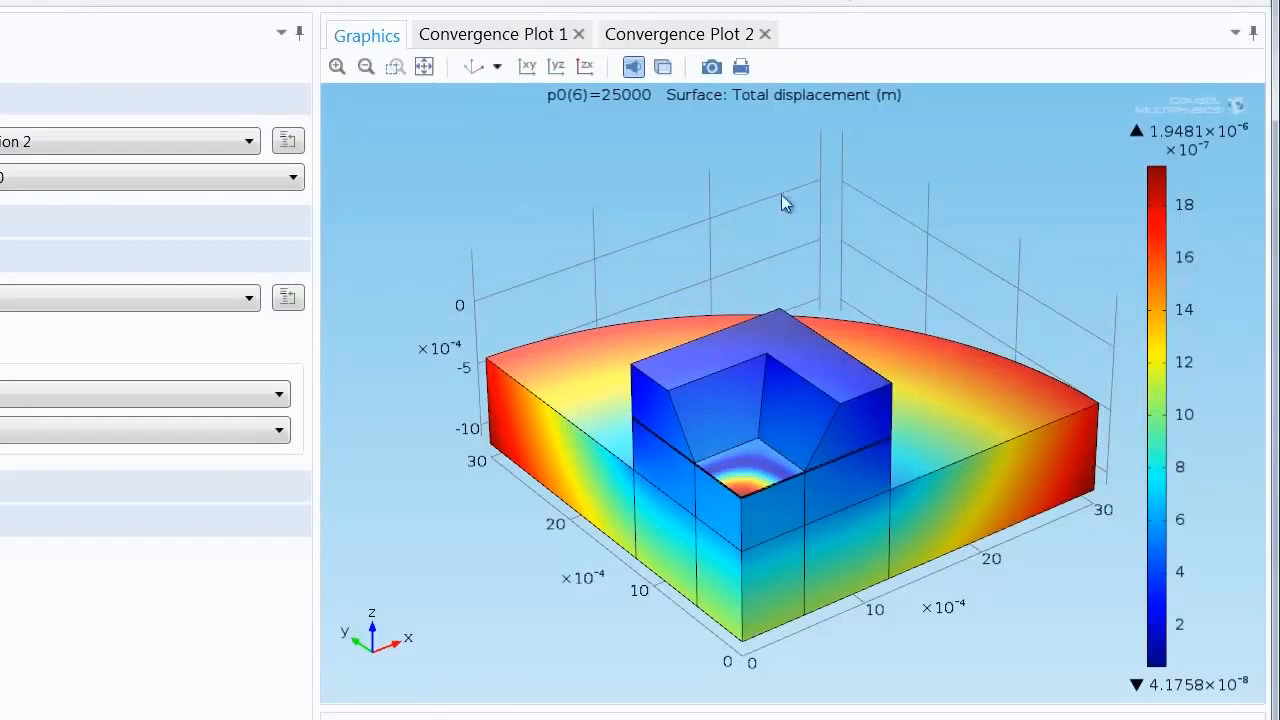
pyautogui.moveTo(572, 185); pyautogui.dragTo(486, 286)
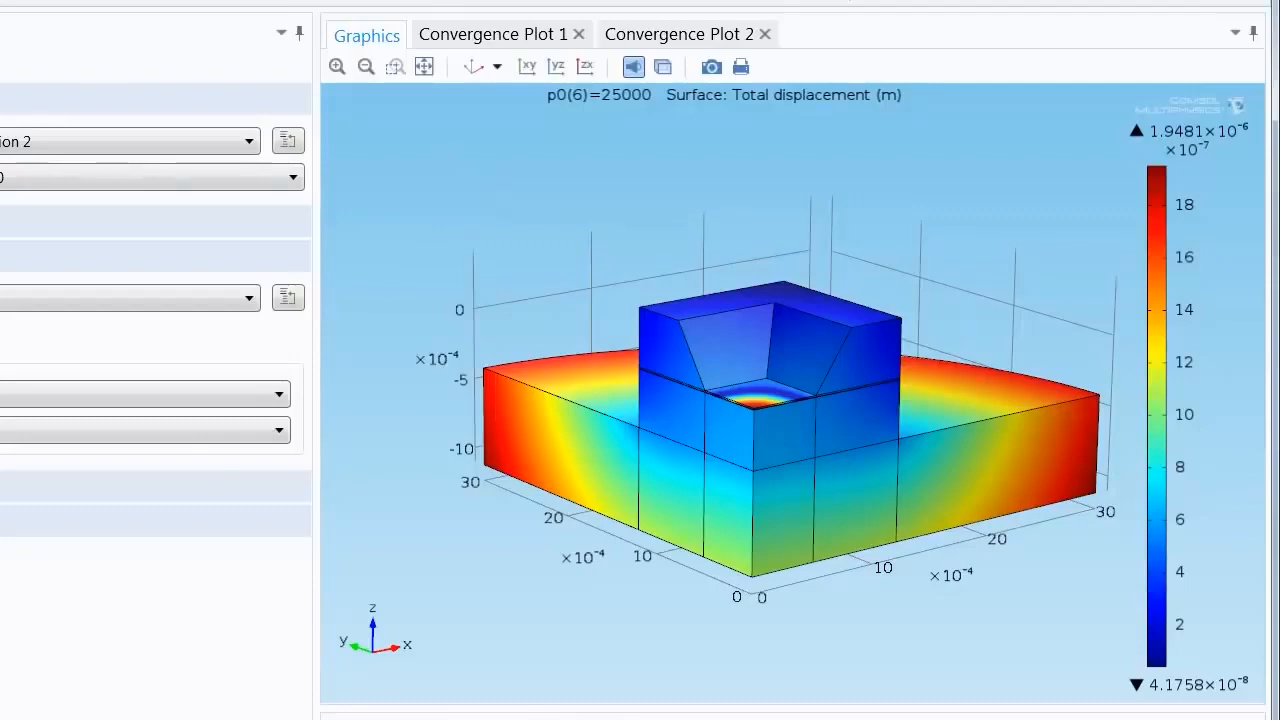
pyautogui.moveTo(486, 151); pyautogui.dragTo(480, 280)
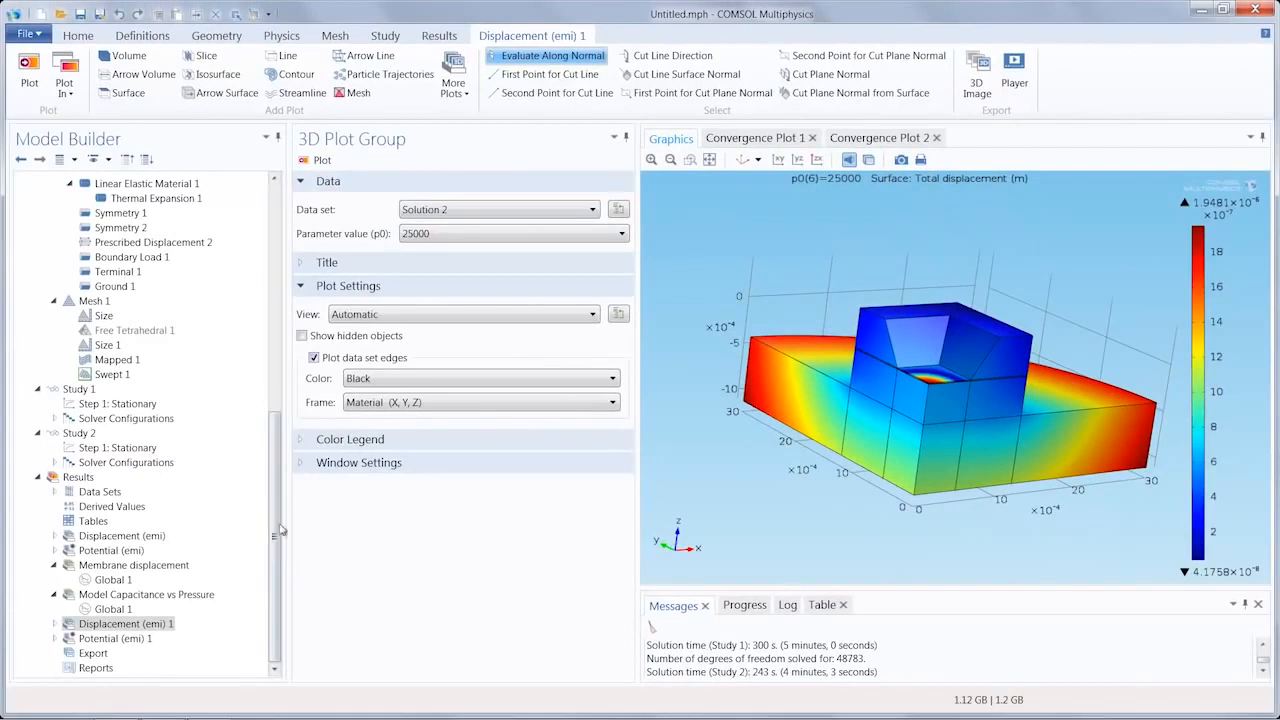
# Step: Duplicate the Global plot under Membrane displacement, set the copy's data set to Solution 2, and change its average displacement description to "Average Displacement with thermal stress"
pyautogui.click(110, 568)
pyautogui.click(112, 568)
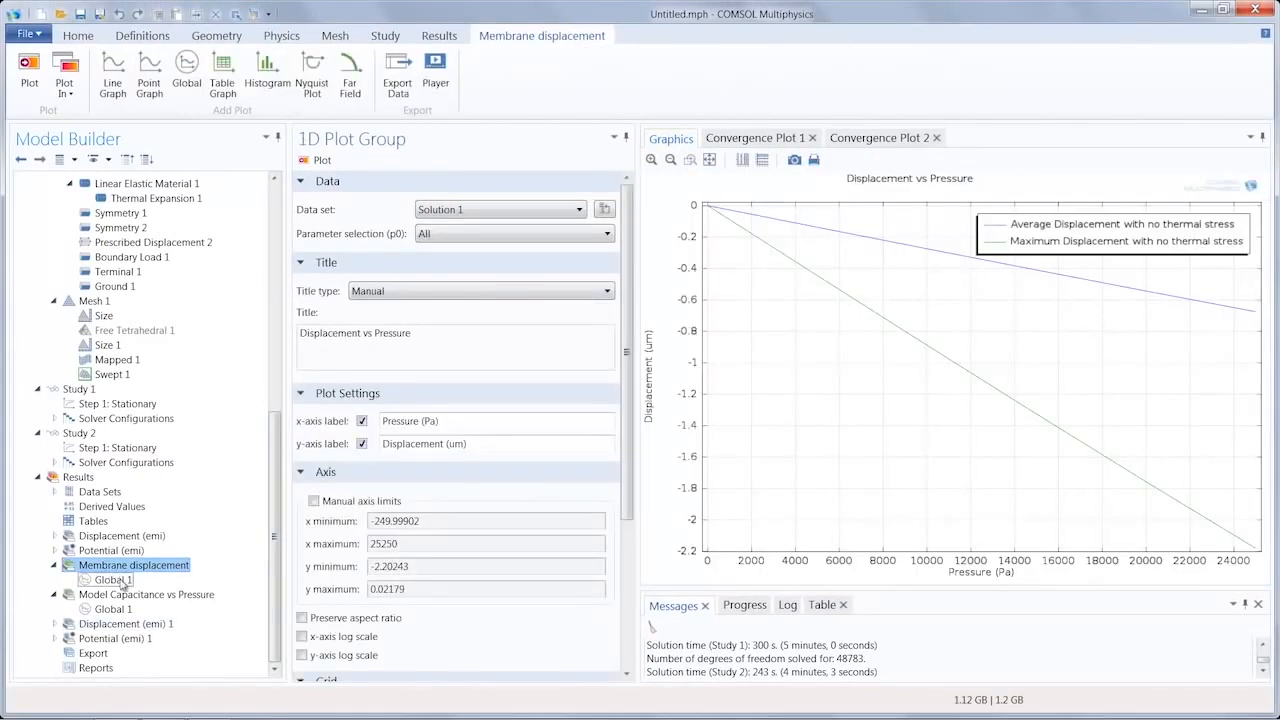
pyautogui.click(116, 581)
pyautogui.rightClick(122, 588)
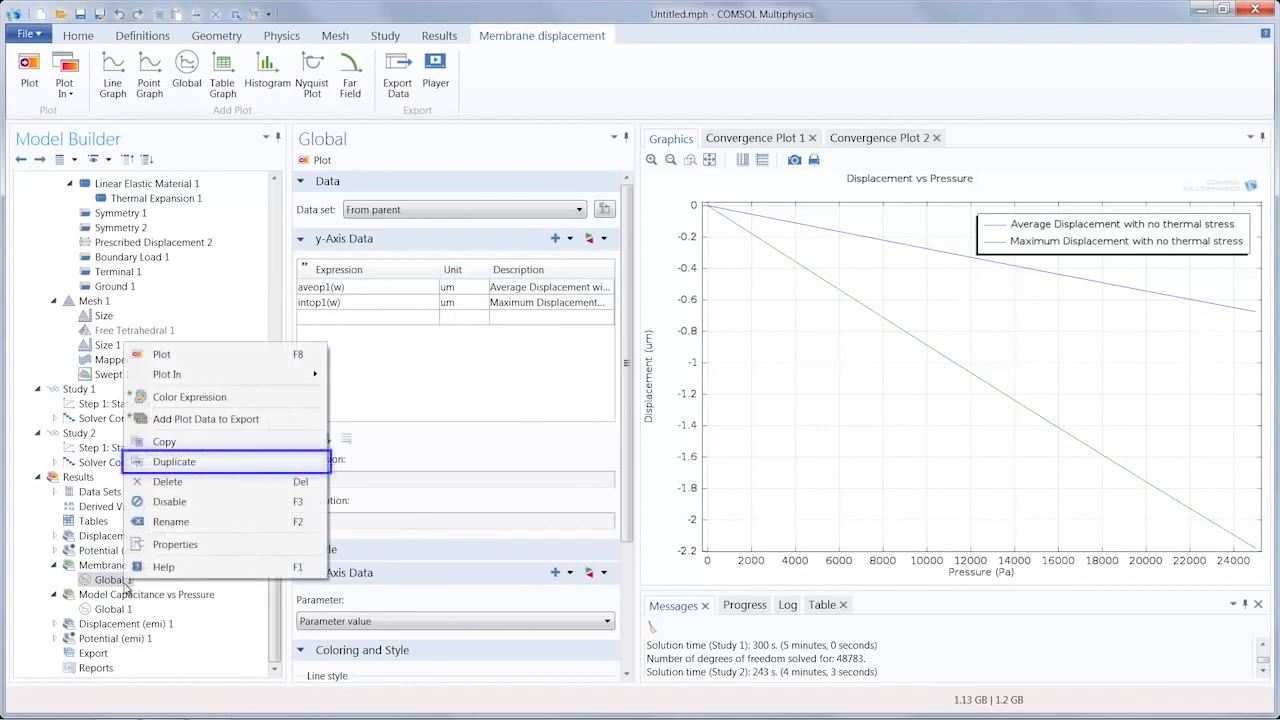
pyautogui.click(182, 462)
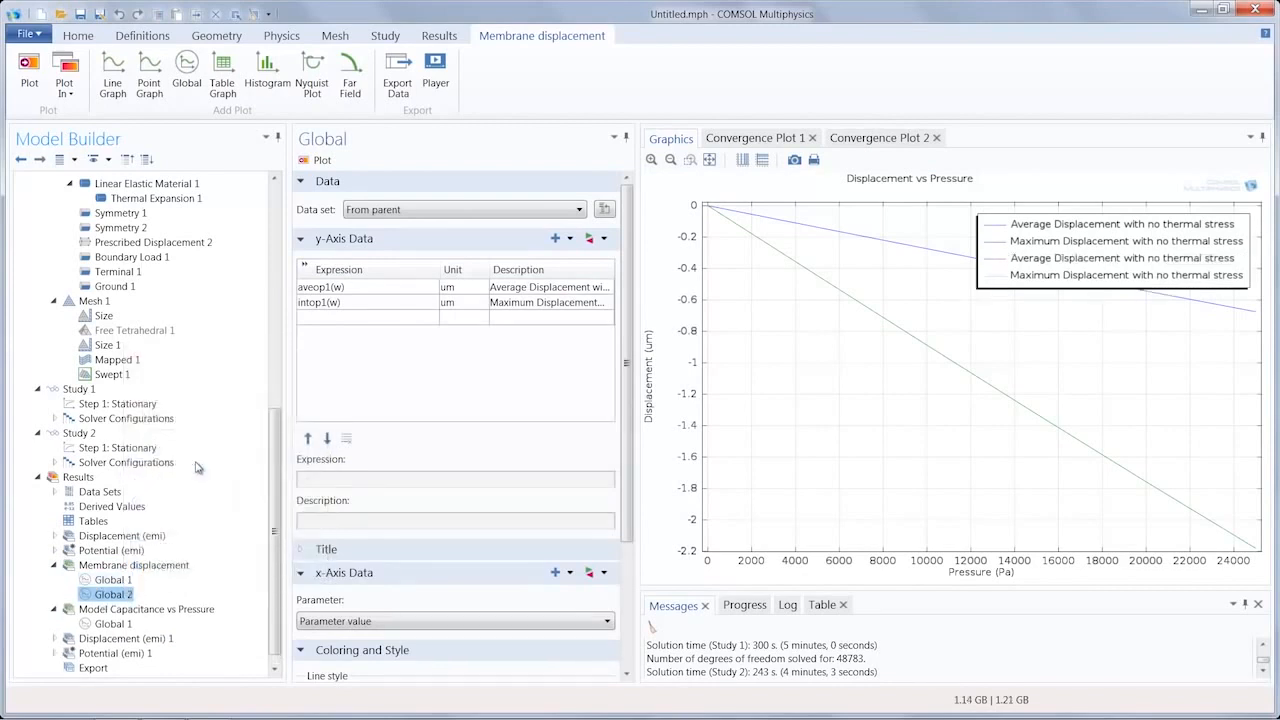
pyautogui.click(390, 211)
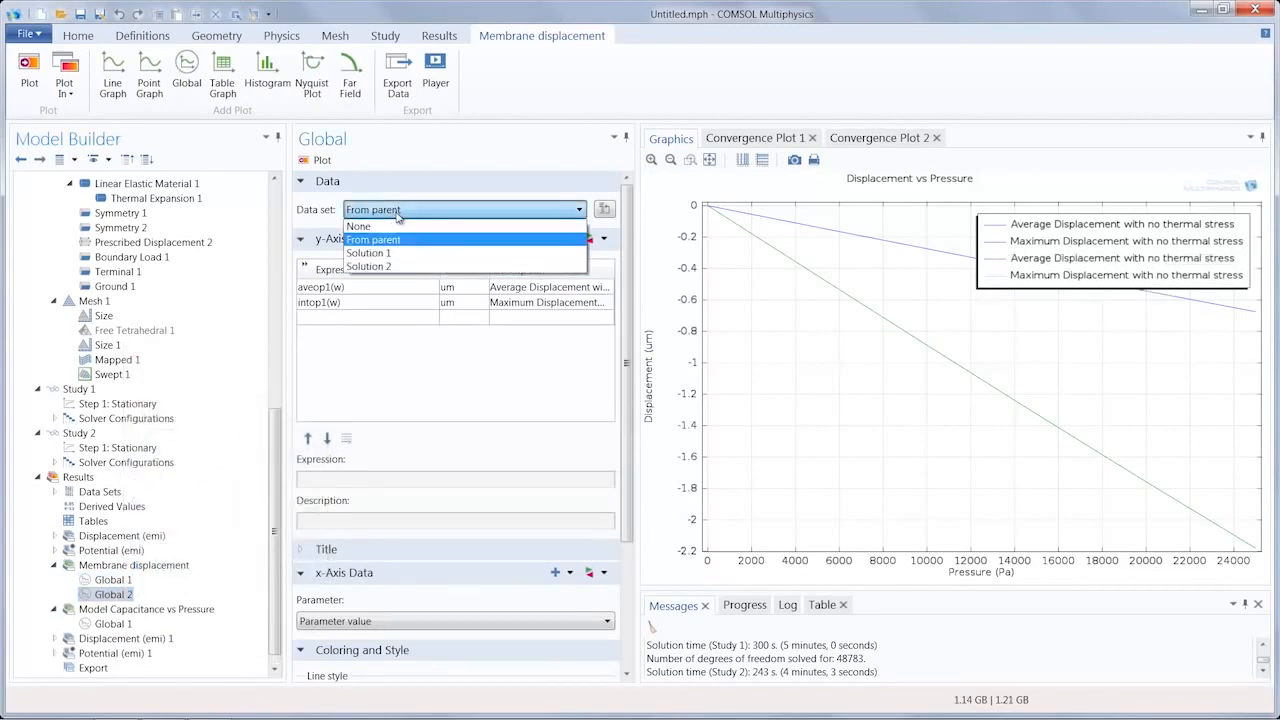
pyautogui.click(393, 267)
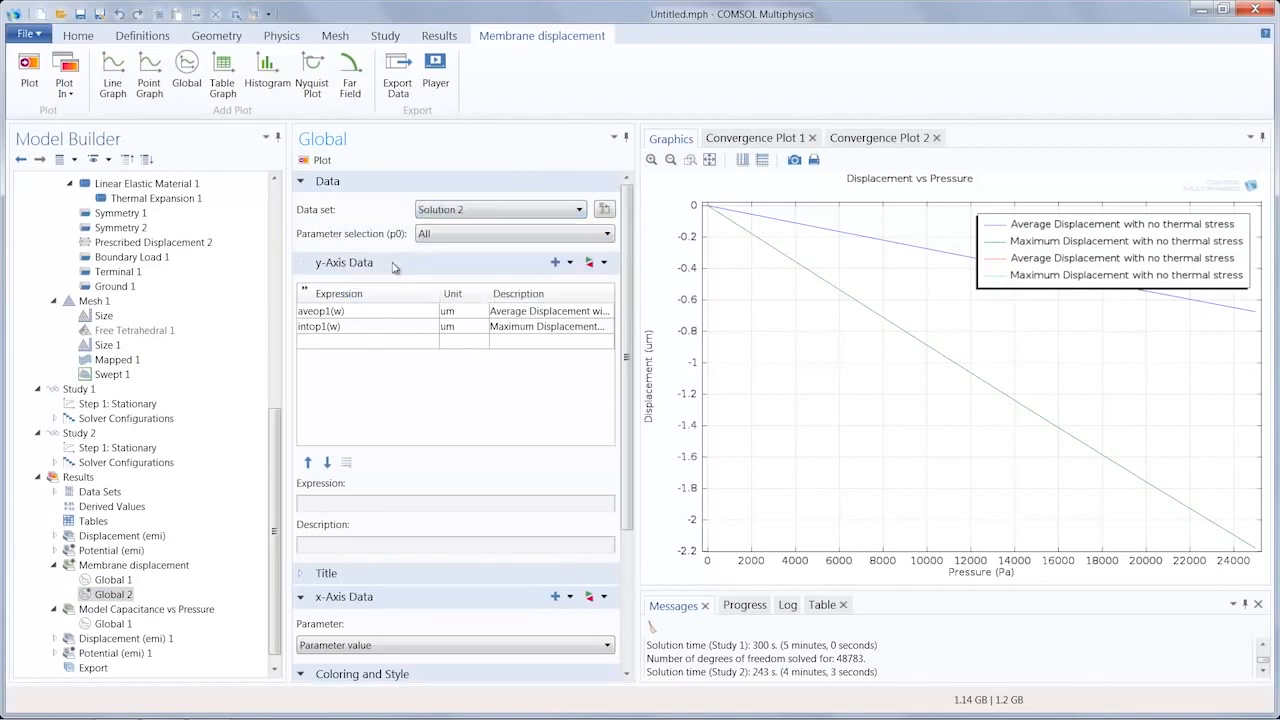
pyautogui.click(596, 313)
pyautogui.press('End')
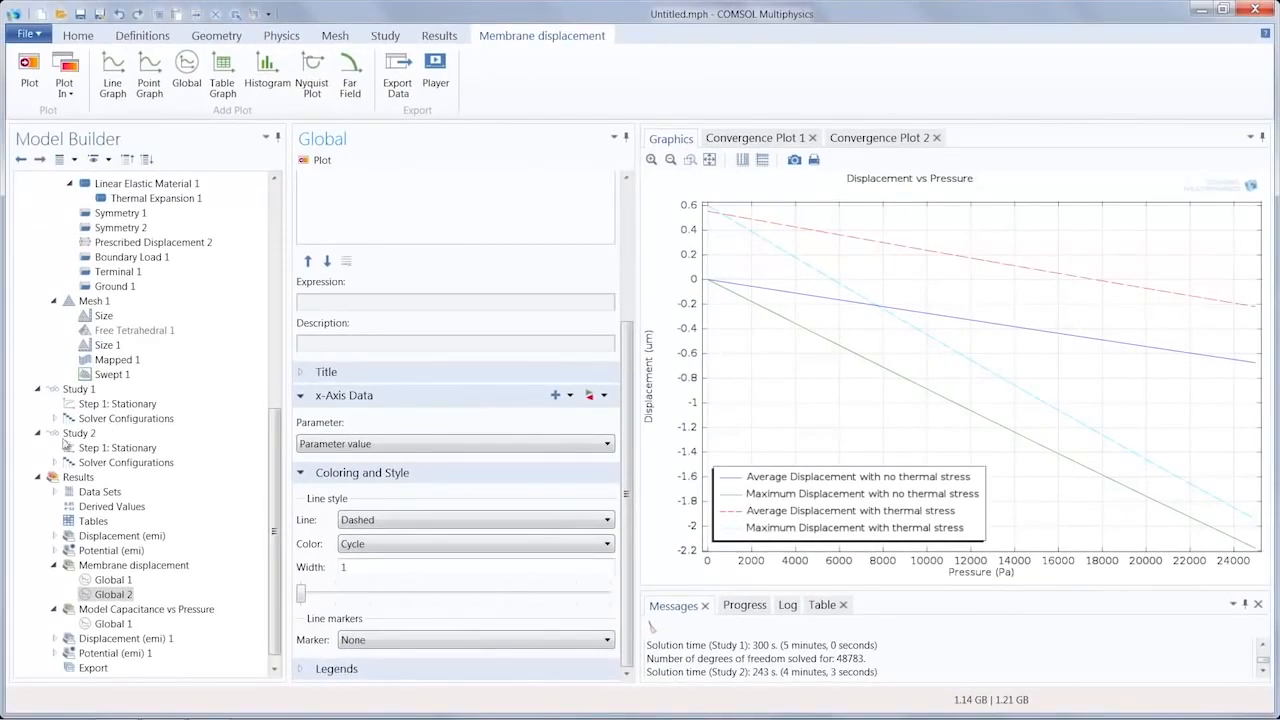
# Step: Duplicate the Global plot under Model Capacitance vs Pressure, set the copy's data set to Solution 2, and open its description for editing
pyautogui.click(145, 610)
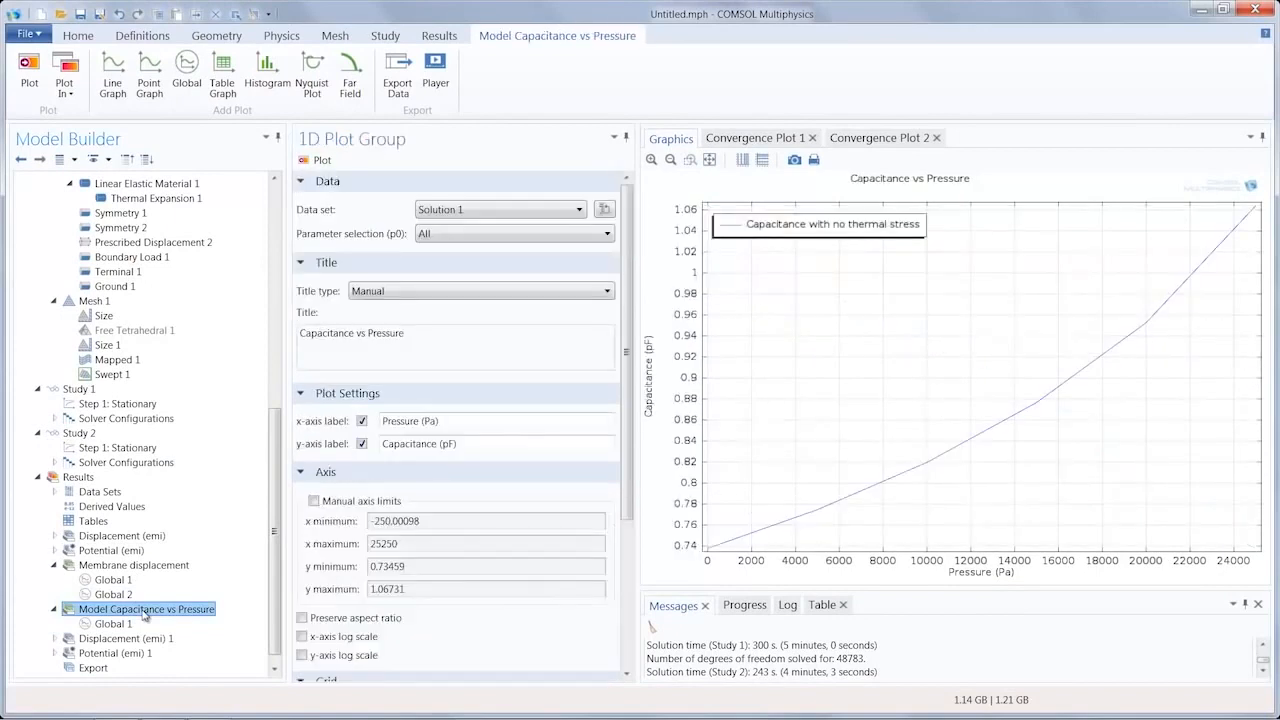
pyautogui.scroll(-1, 130, 614)
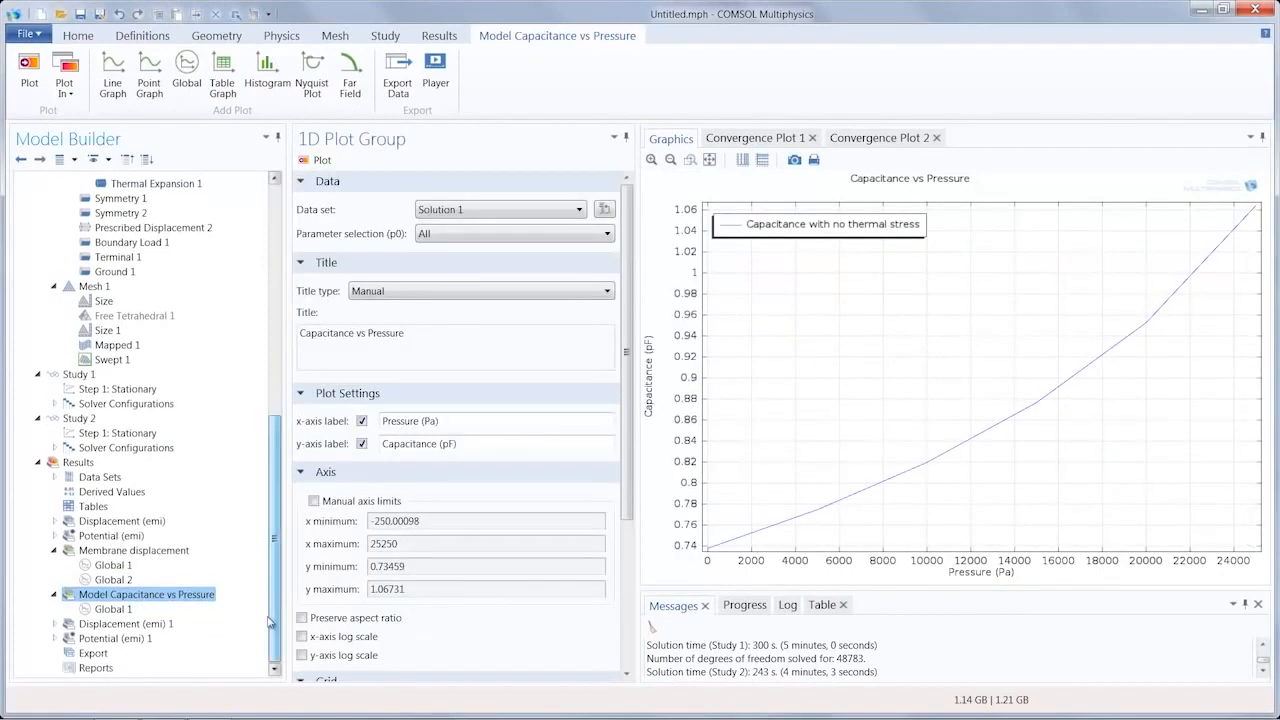
pyautogui.rightClick(113, 609)
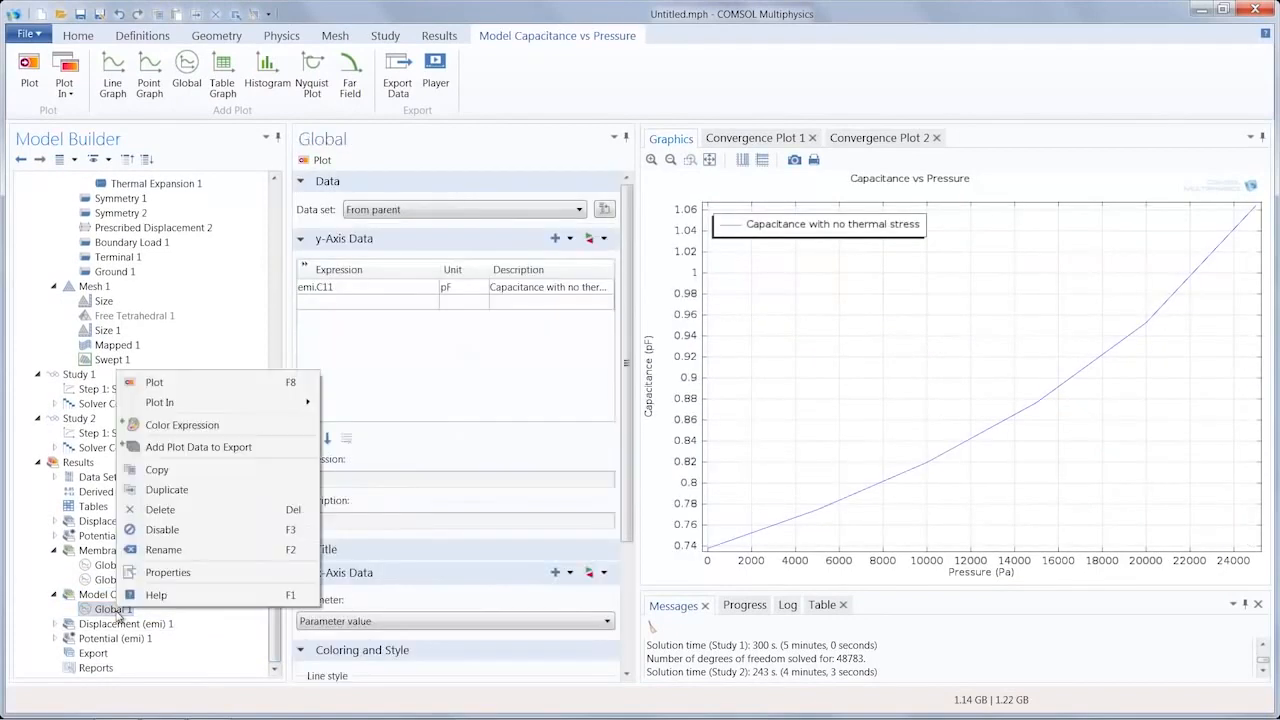
pyautogui.click(166, 490)
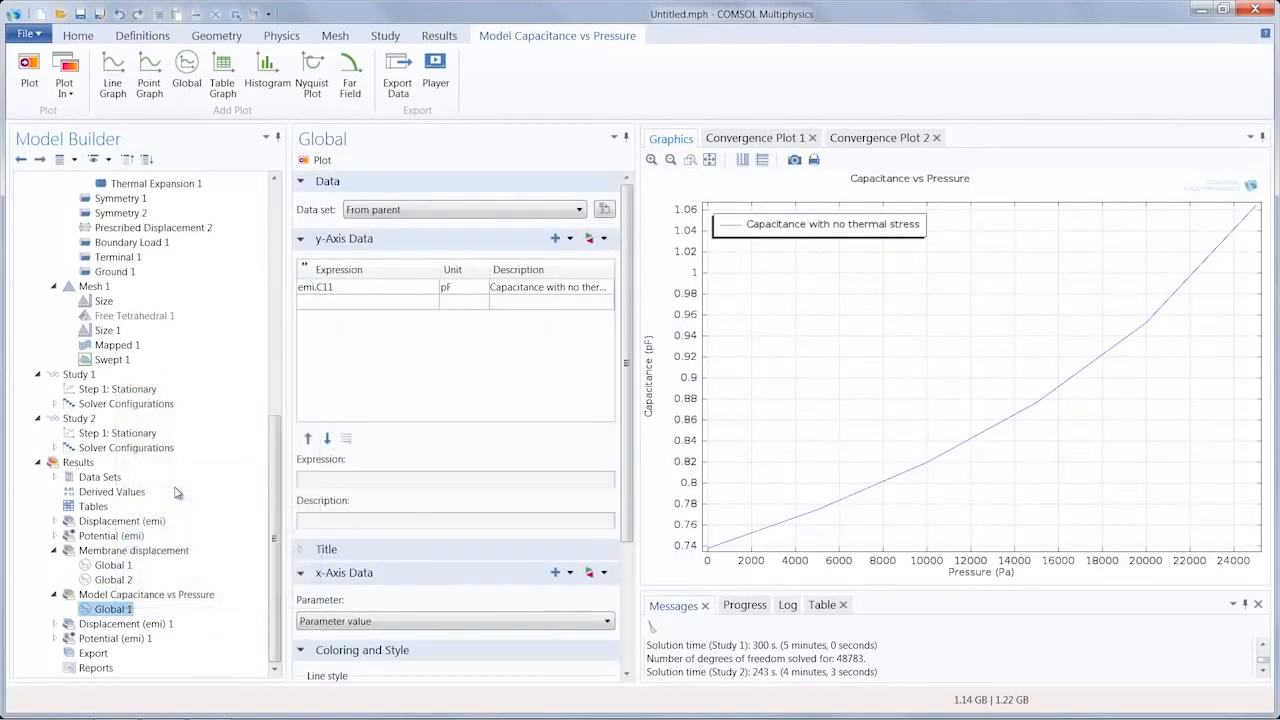
pyautogui.click(450, 210)
pyautogui.click(450, 266)
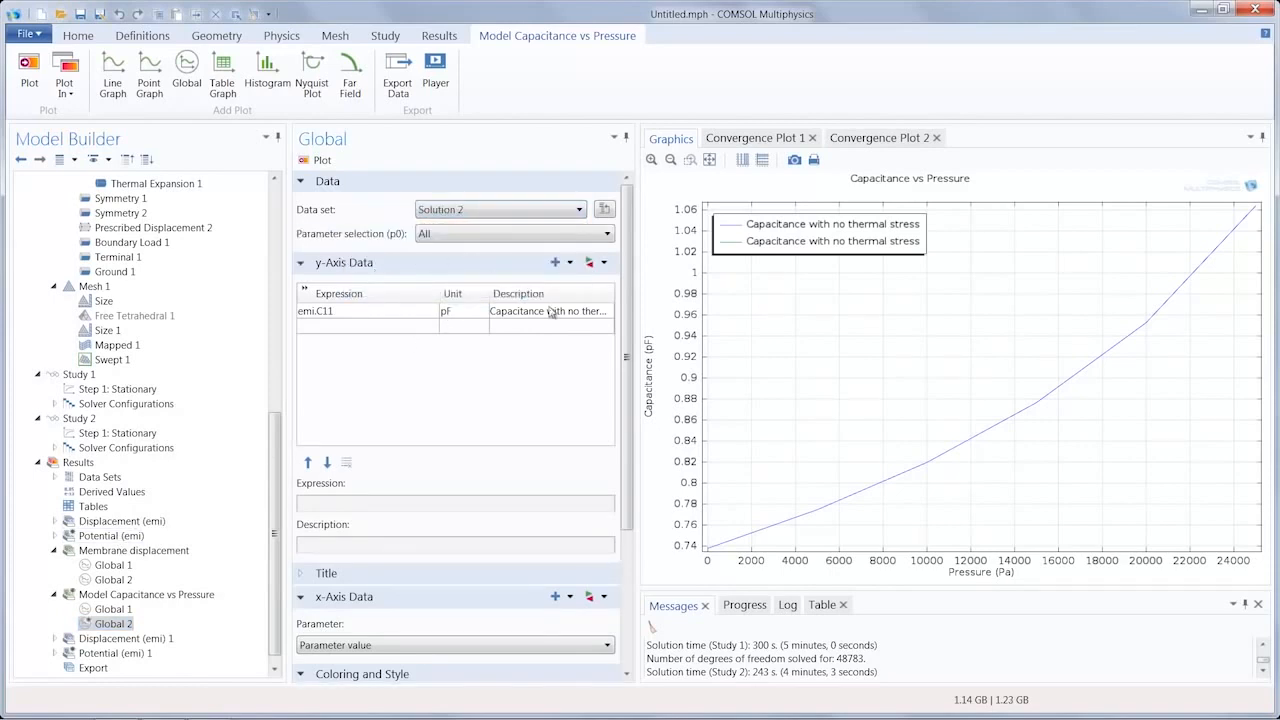
pyautogui.click(588, 313)
pyautogui.click(588, 313)
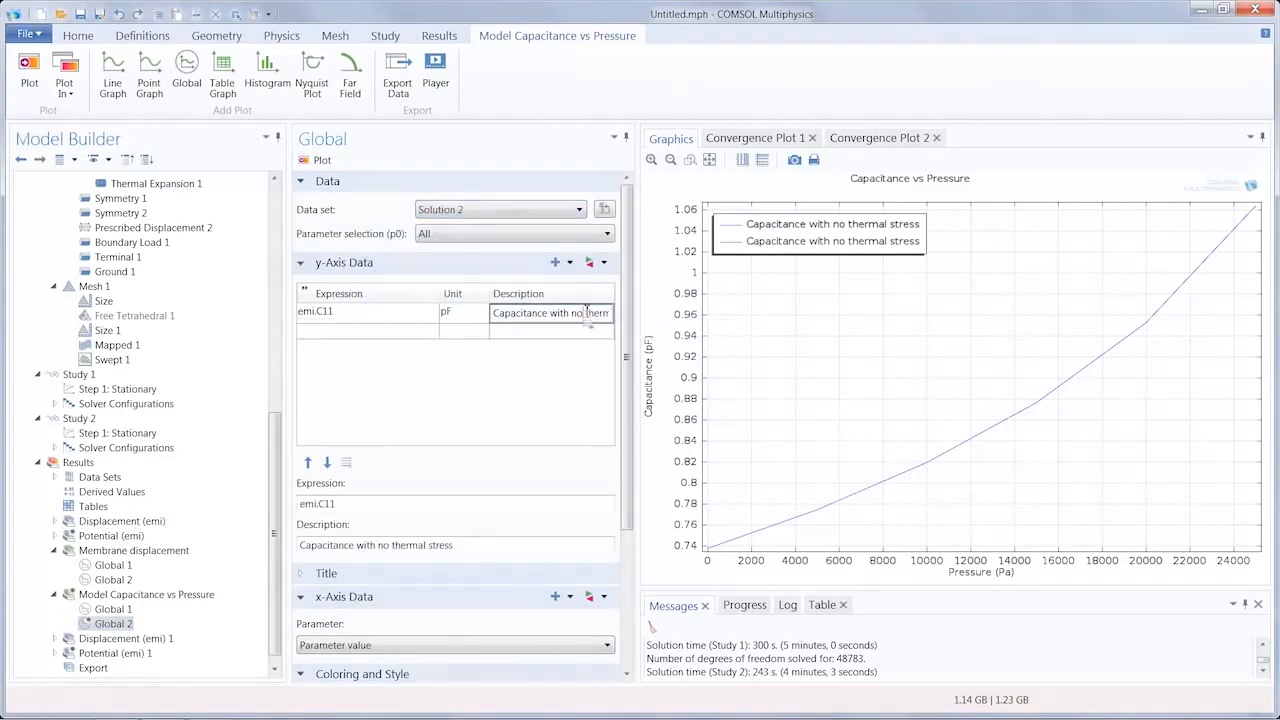